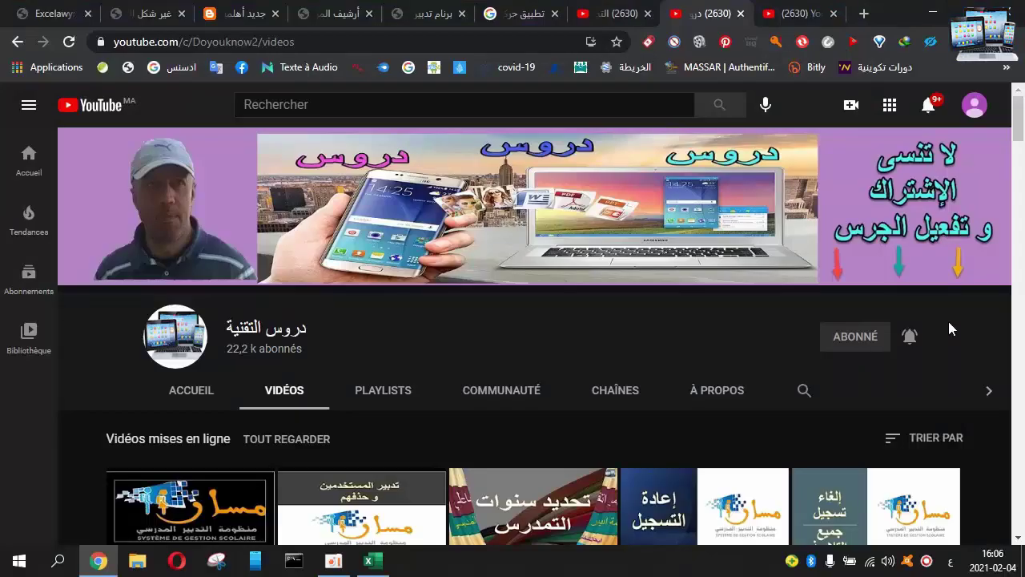
# Browse the uploaded videos on the YouTube channel's Vidéos page
pyautogui.scroll(-3, 948, 322)
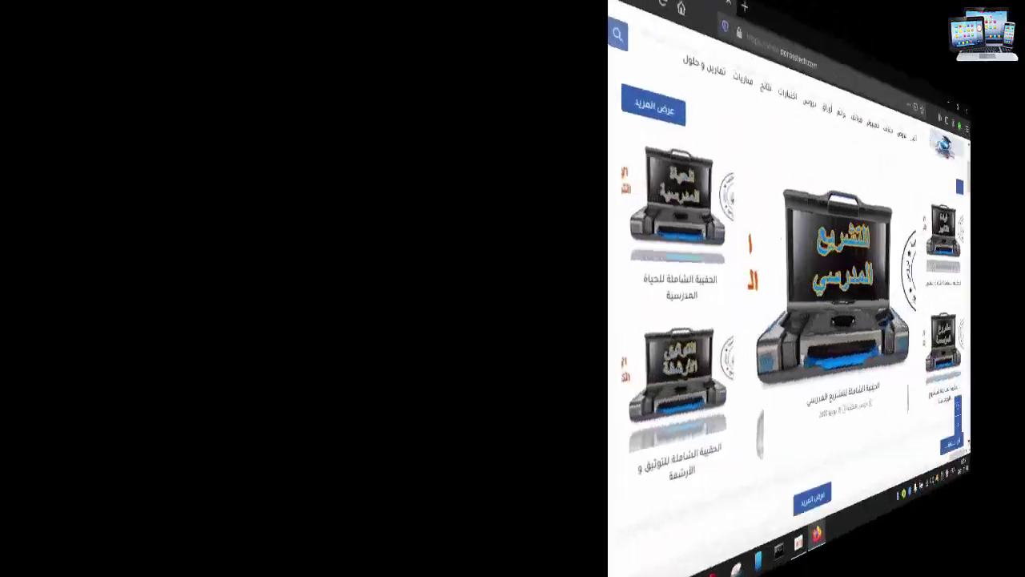
pyautogui.scroll(-8, 1018, 531)
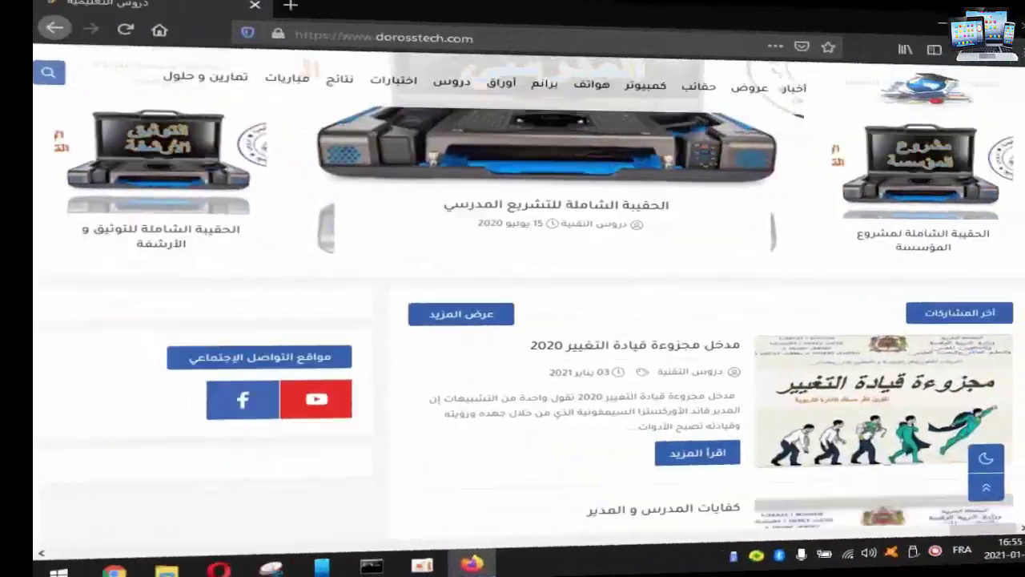
pyautogui.scroll(-15, 1017, 531)
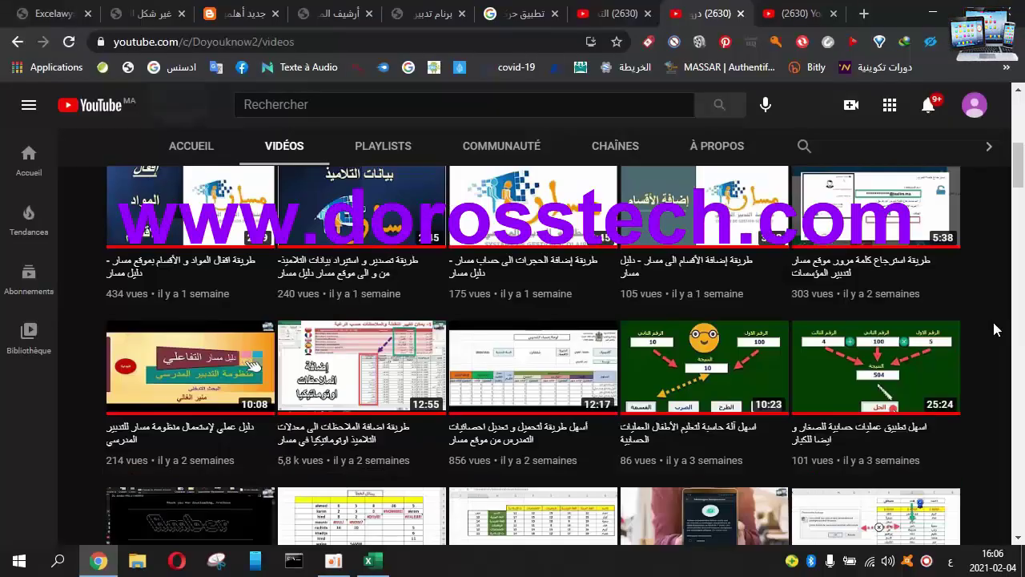
pyautogui.scroll(-1, 995, 329)
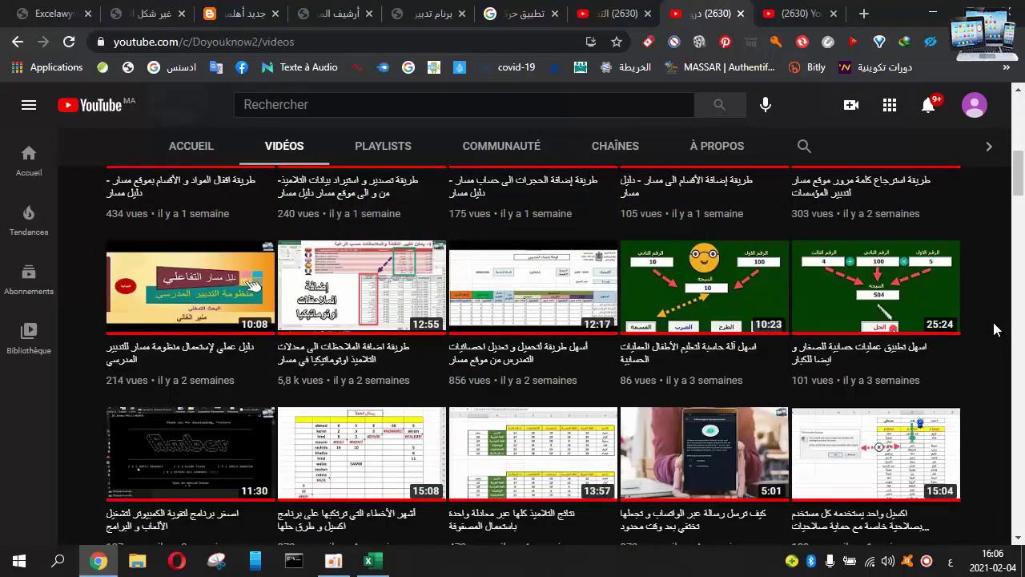
pyautogui.scroll(-1, 996, 329)
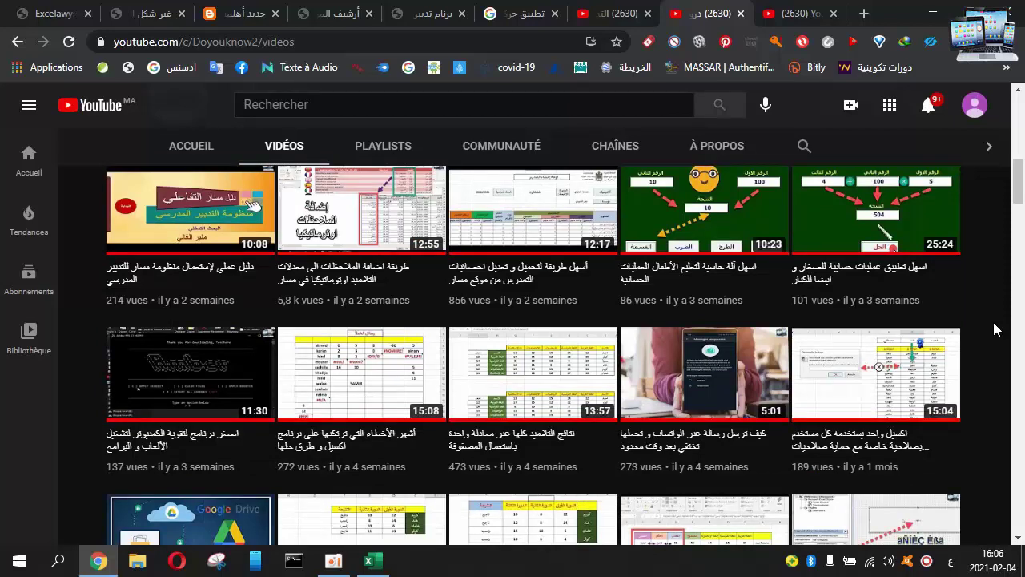
pyautogui.scroll(-1, 996, 329)
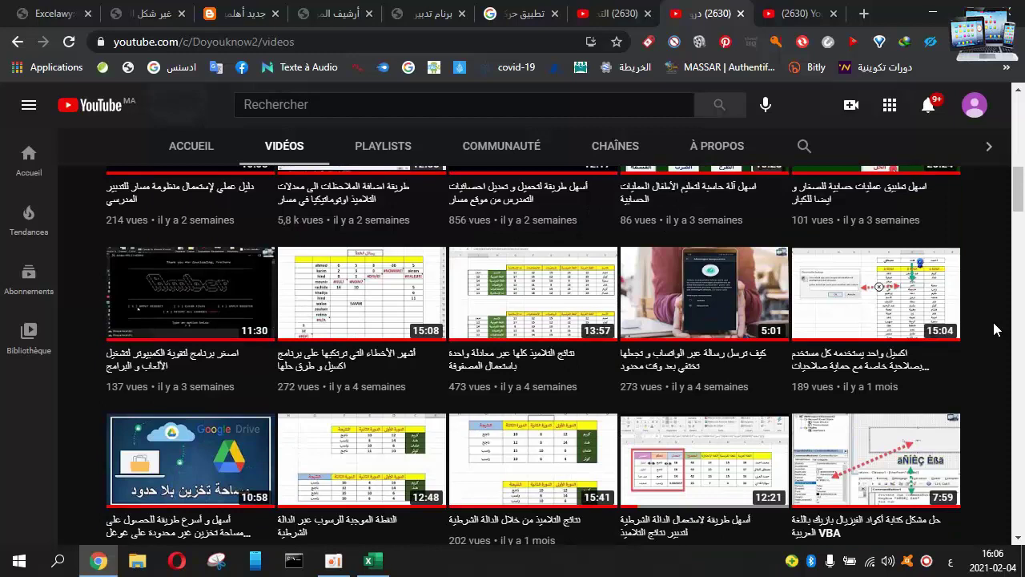
pyautogui.scroll(-1, 996, 330)
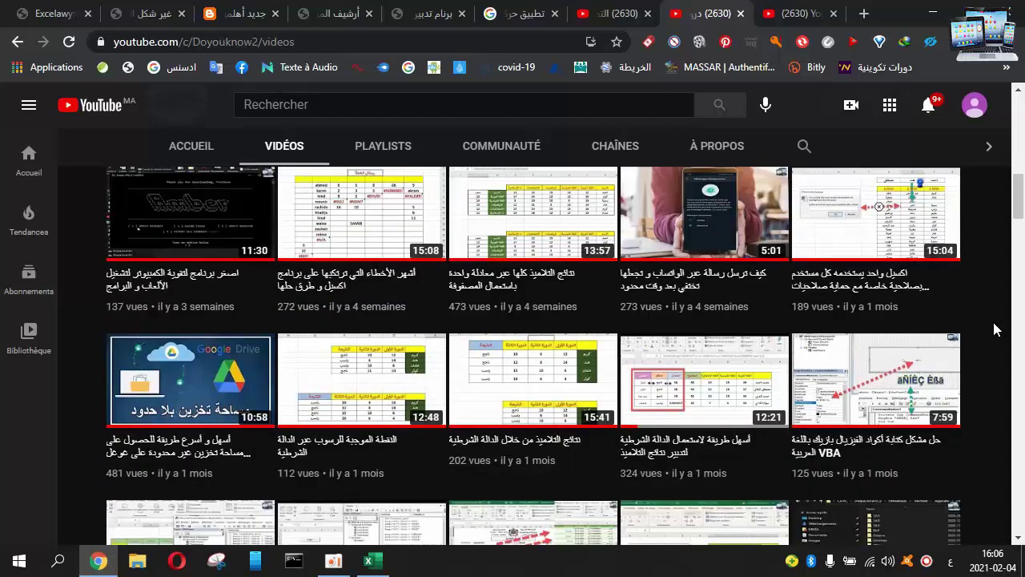
pyautogui.scroll(-3, 996, 329)
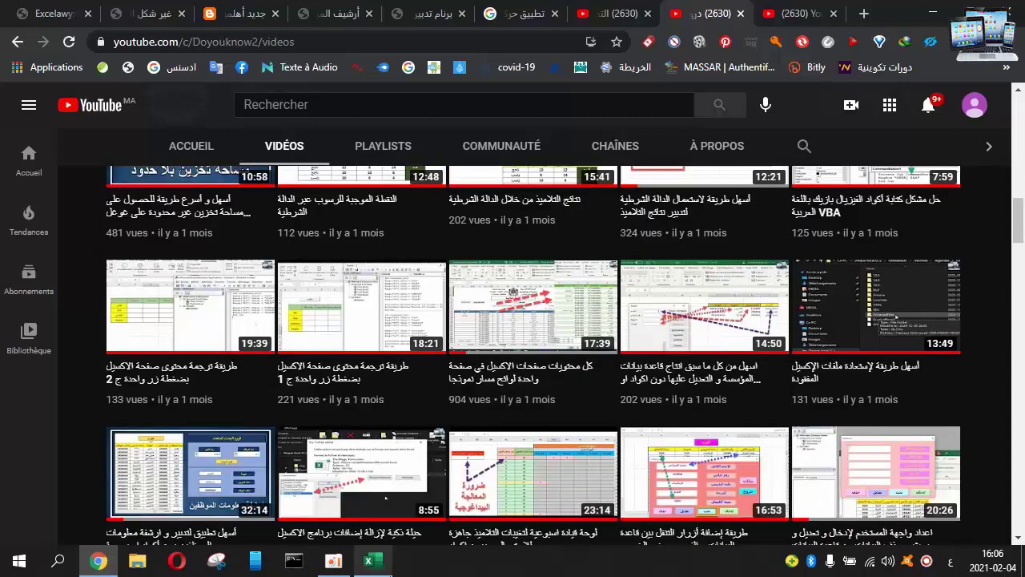
# Switch to the Excel grades workbook and apply all borders to an empty block three rows high beside the grades table
pyautogui.click(386, 565)
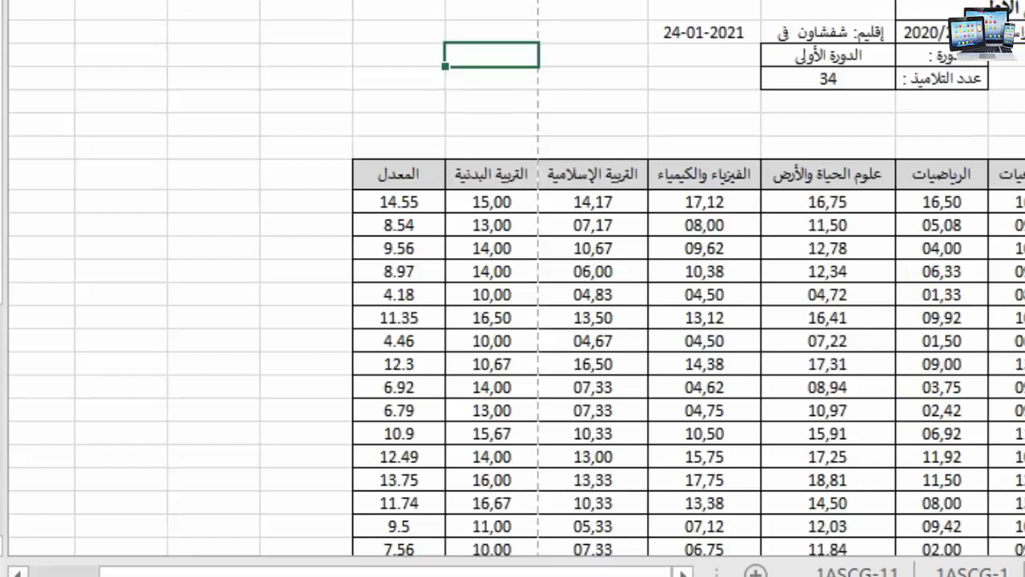
pyautogui.hscroll(-6, 877, 249)
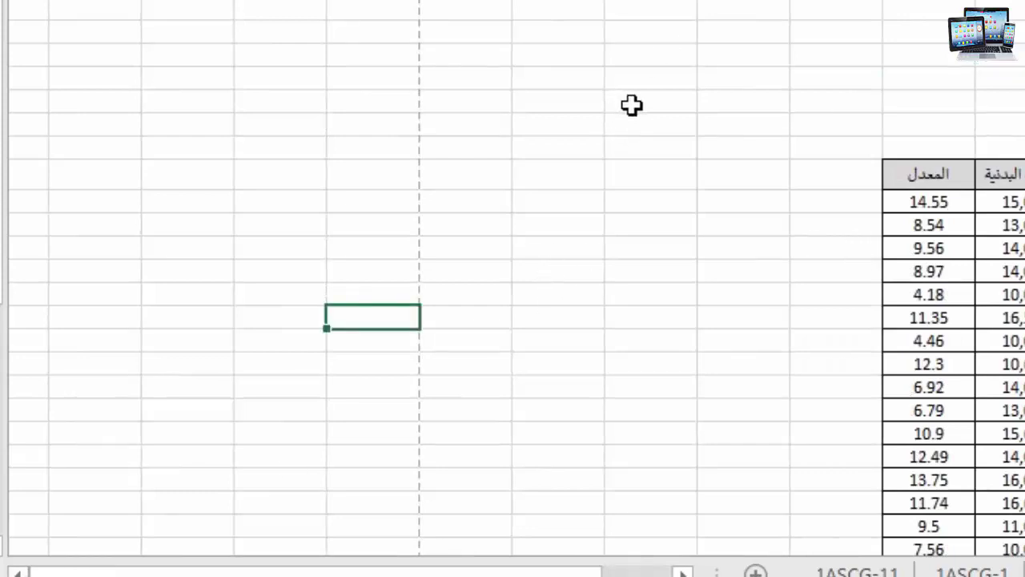
pyautogui.moveTo(559, 76); pyautogui.dragTo(294, 123)
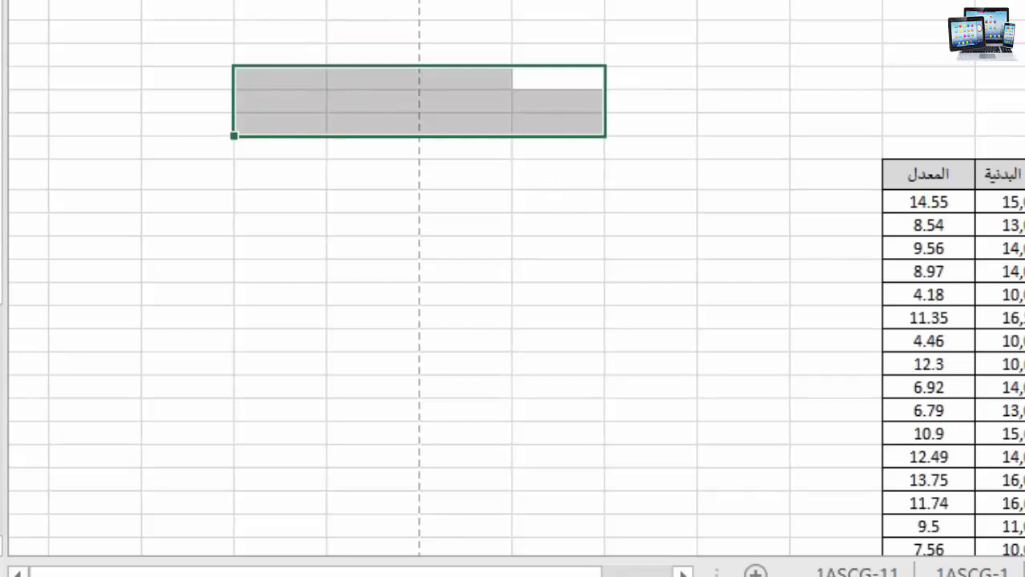
pyautogui.click(358, 3)
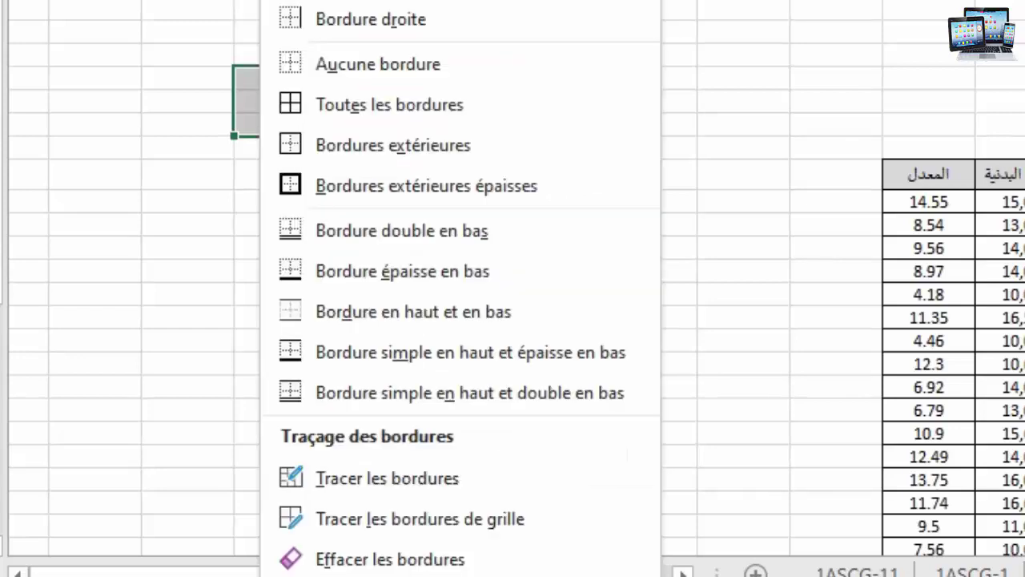
pyautogui.click(353, 105)
# Merge the bordered block's cells into two columns, each with a header cell and a two-row-high cell beneath it
pyautogui.click(559, 124)
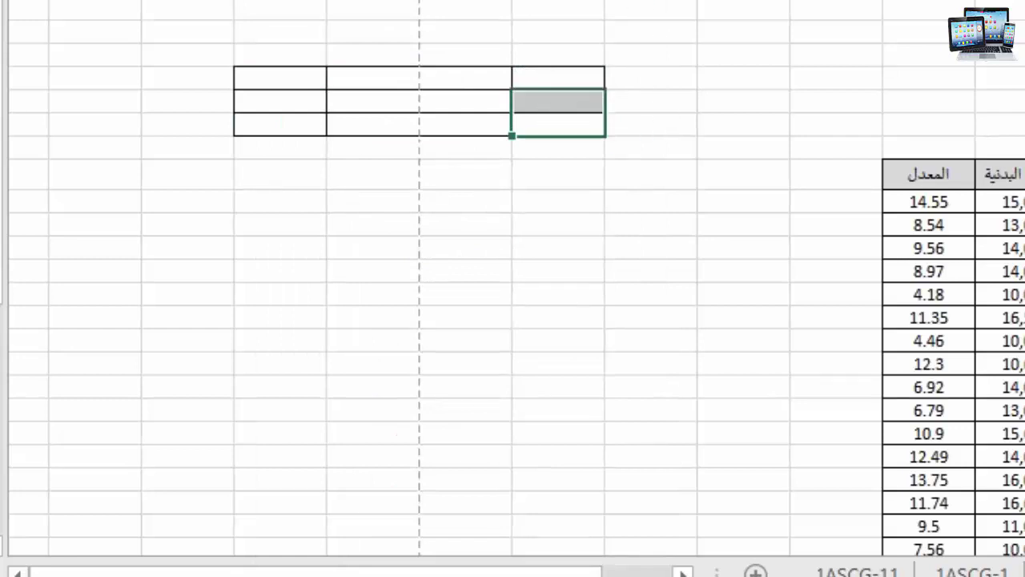
pyautogui.click(470, 122)
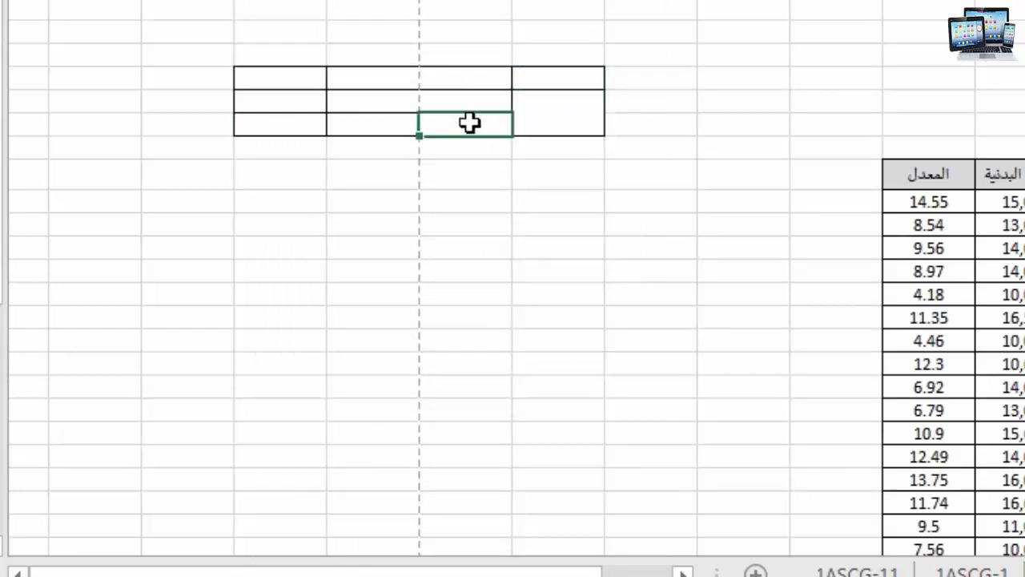
pyautogui.moveTo(470, 122); pyautogui.dragTo(469, 97)
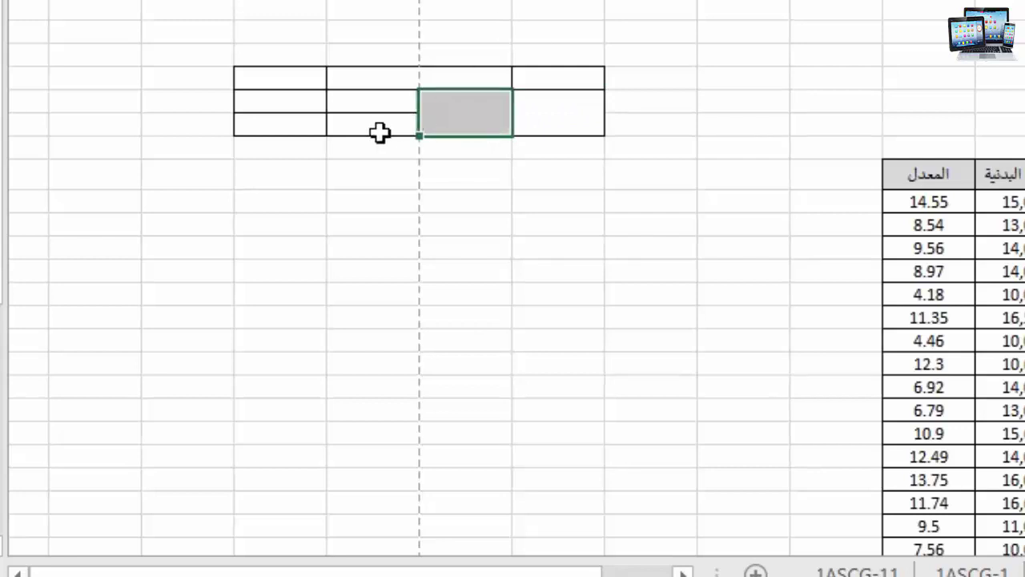
pyautogui.moveTo(379, 132); pyautogui.dragTo(379, 105)
pyautogui.moveTo(465, 77); pyautogui.dragTo(373, 80)
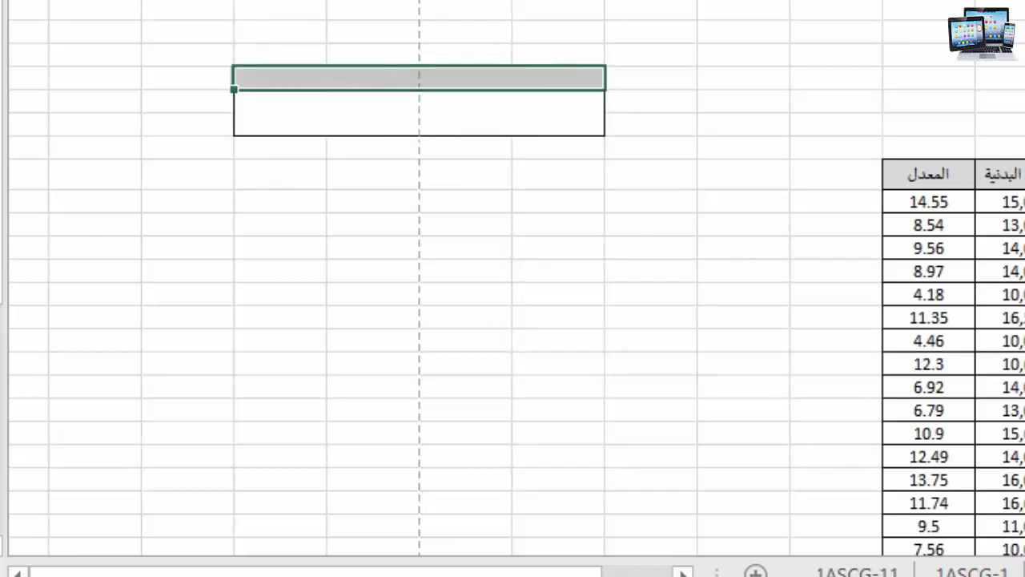
# Fill the small table's header row with light blue
pyautogui.hotkey('alt', 'h')
pyautogui.press('h')
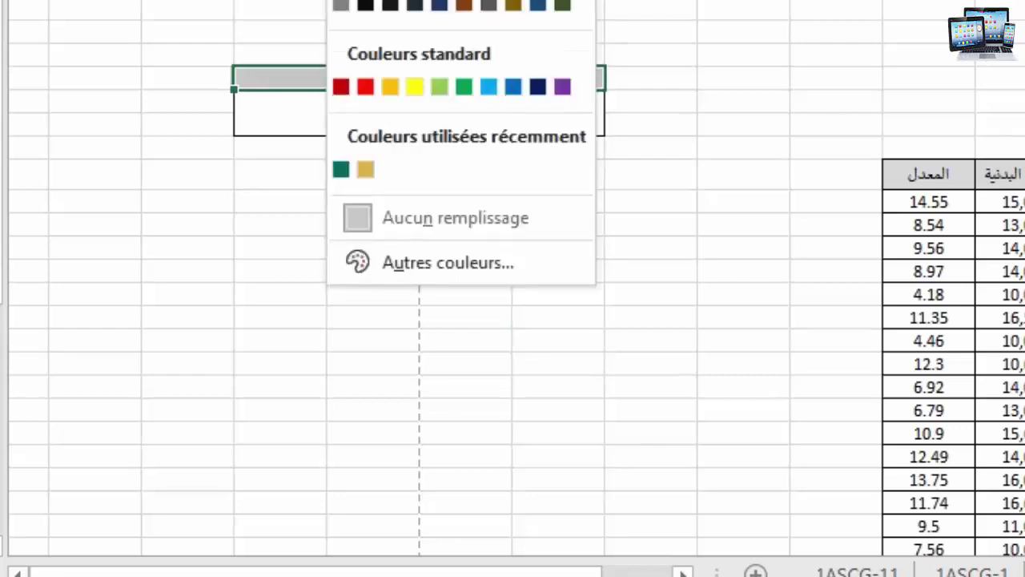
pyautogui.click(514, 86)
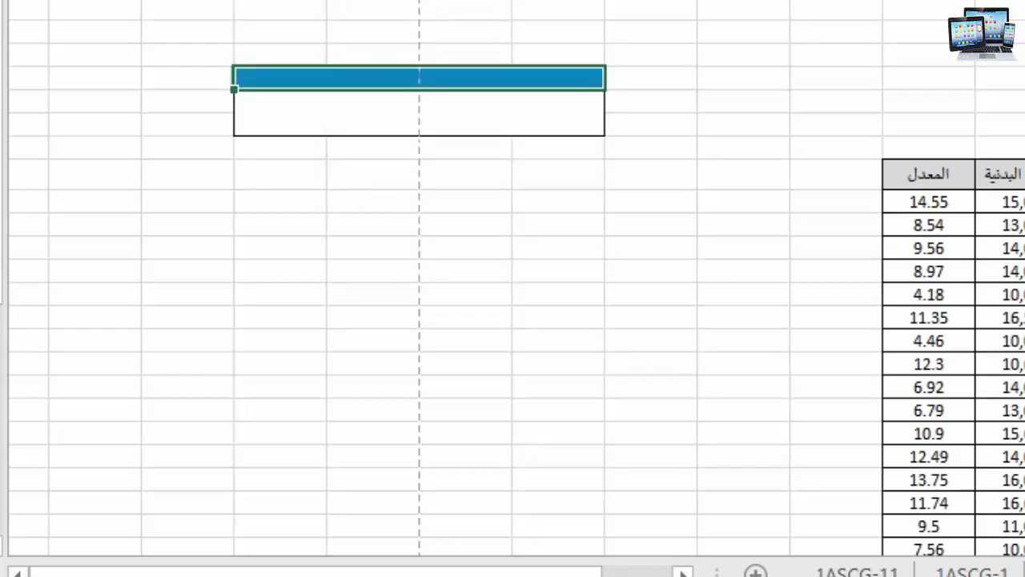
# Enter the headings "الناجحون" and "الراسبون" in the two blue header cells, starting with the one nearer the grades
pyautogui.click(509, 77)
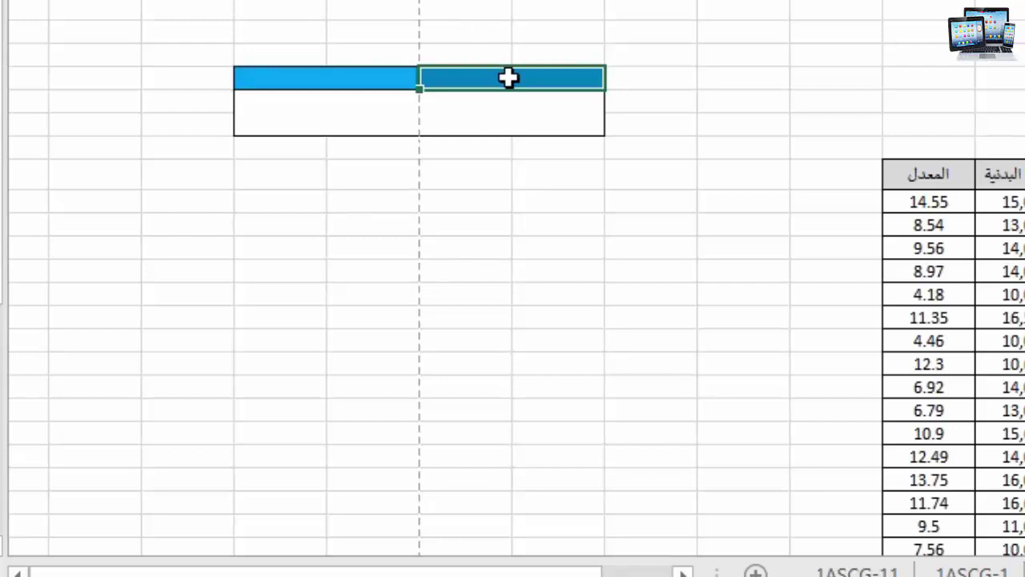
pyautogui.write('الناجحون')
pyautogui.press('Return')
pyautogui.click(345, 75)
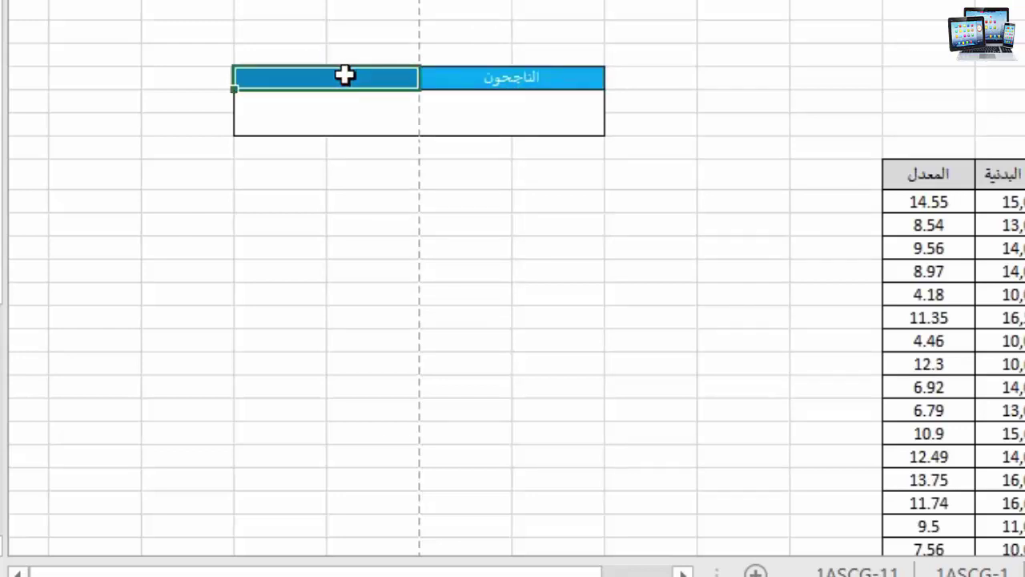
pyautogui.write('الراسبون')
pyautogui.press('Return')
# Increase the font size of the الناجحون and الراسبون headings
pyautogui.moveTo(540, 80); pyautogui.dragTo(298, 76)
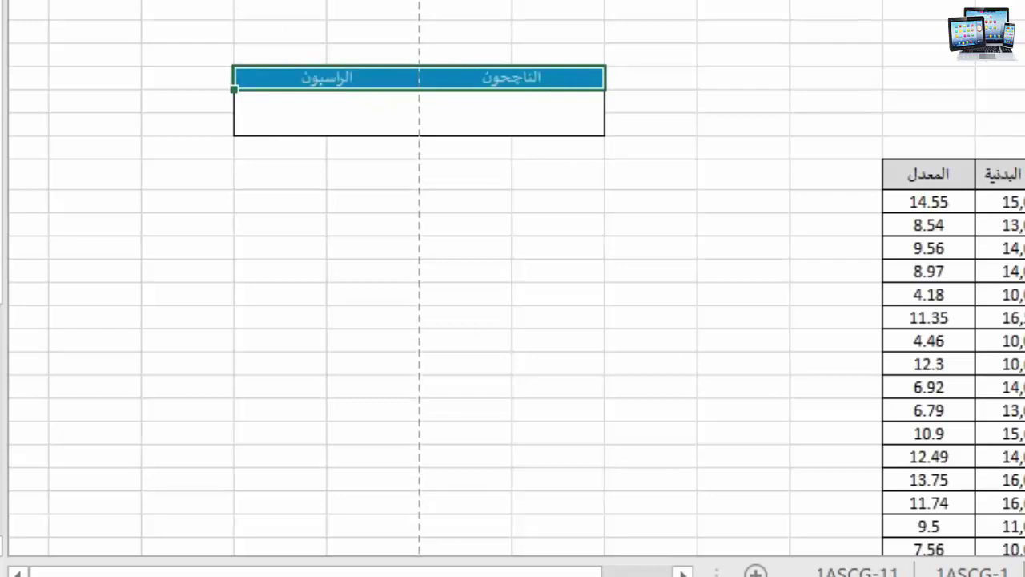
pyautogui.hotkey('alt', 'h')
pyautogui.press('f')
pyautogui.press('g')
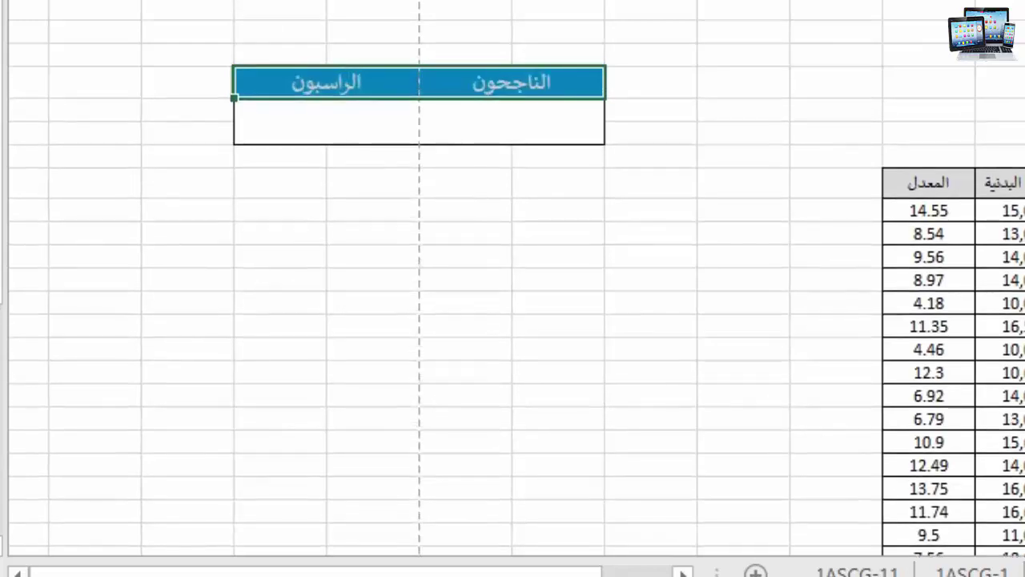
pyautogui.click(609, 284)
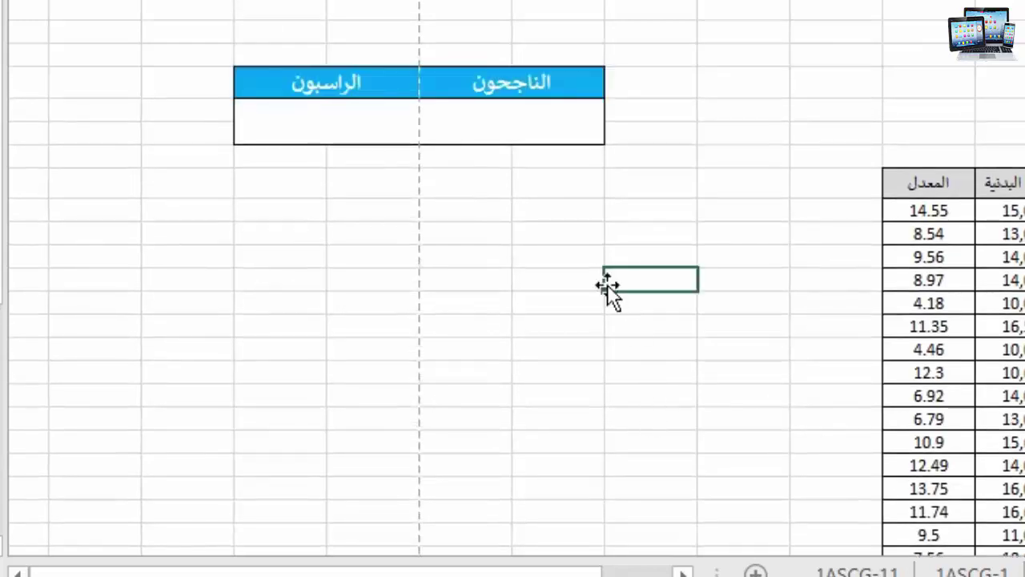
# Start an NB.SI formula in the cell under الناجحون, using the المعدل averages L9:L42 as its range
pyautogui.click(490, 123)
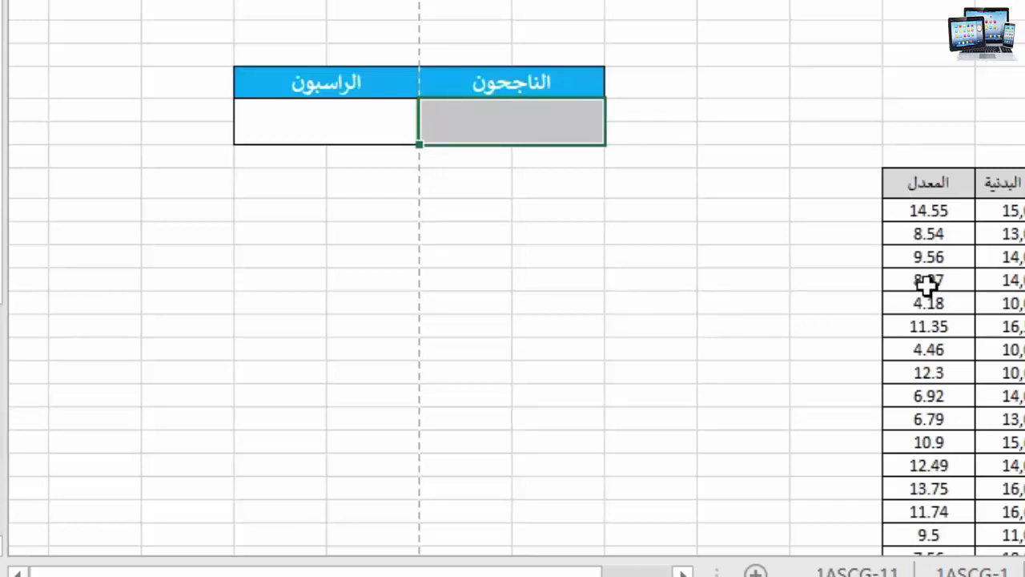
pyautogui.scroll(-5, 908, 393)
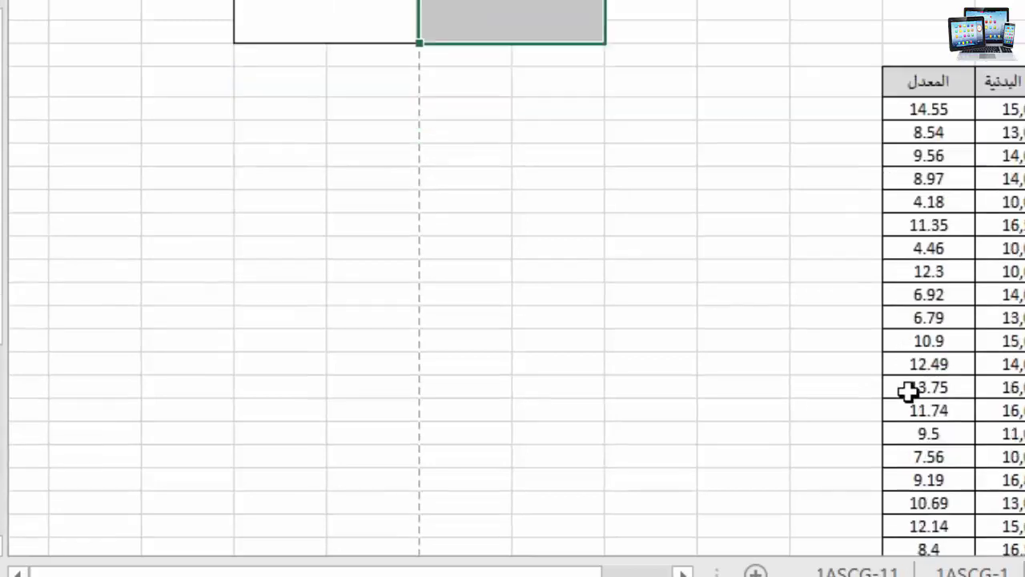
pyautogui.scroll(-3, 906, 402)
pyautogui.scroll(8, 906, 407)
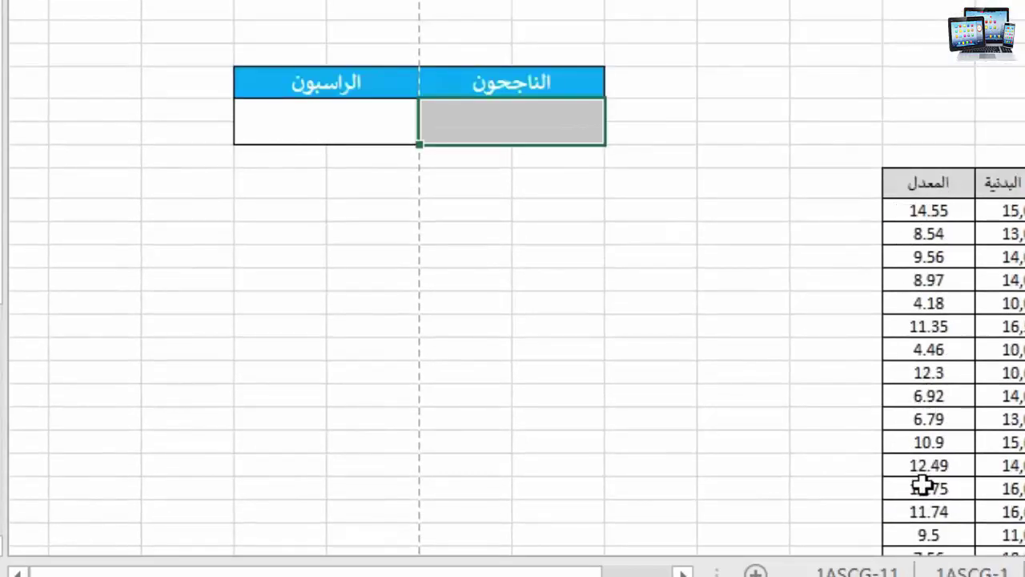
pyautogui.doubleClick(527, 121)
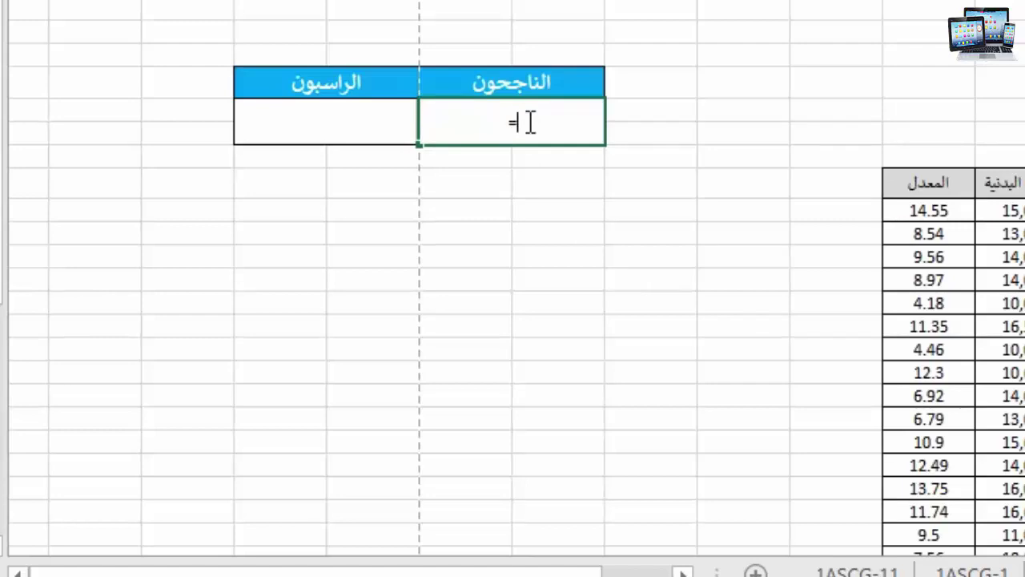
pyautogui.write('=nb')
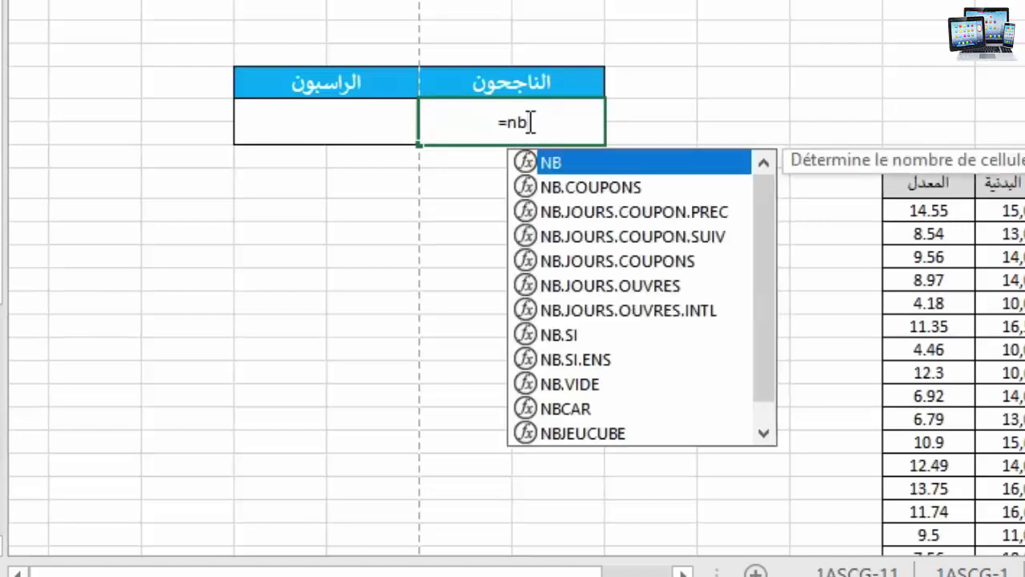
pyautogui.click(557, 335)
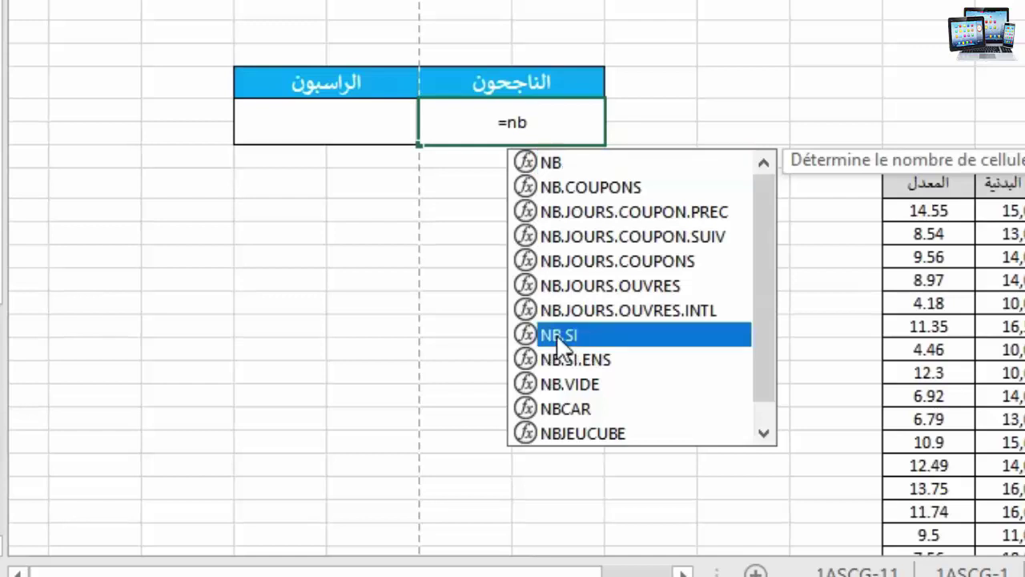
pyautogui.doubleClick(557, 335)
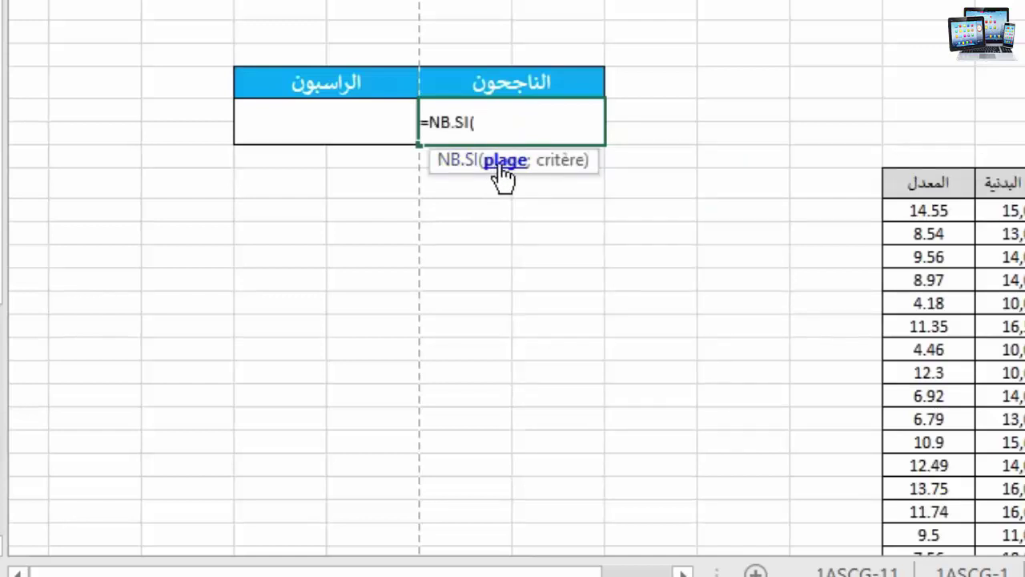
pyautogui.moveTo(931, 210); pyautogui.dragTo(934, 508)
pyautogui.scroll(7, 764, 351)
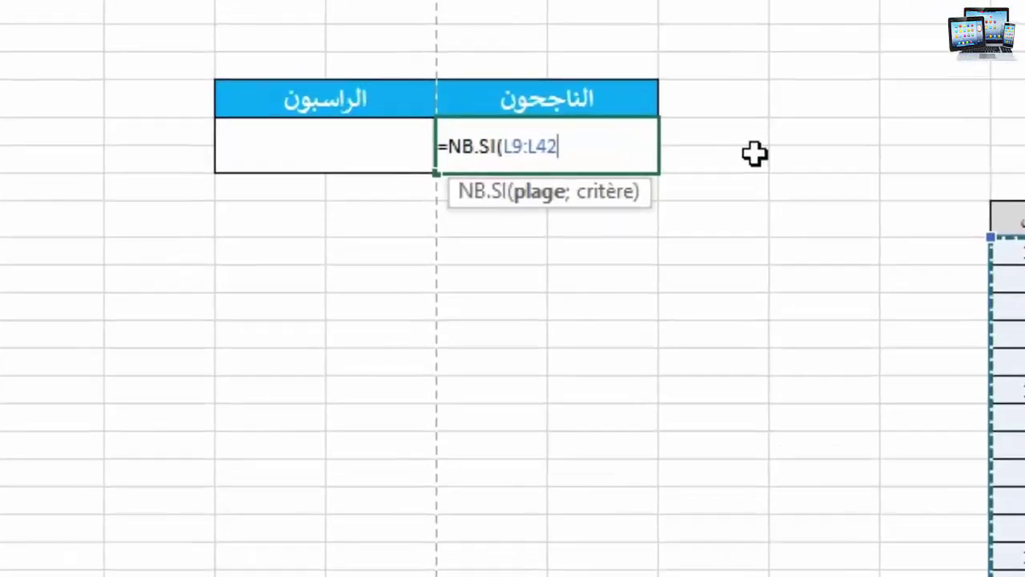
# Complete the NB.SI formula under الناجحون with the criterion ">=10" and enter it
pyautogui.write(';')
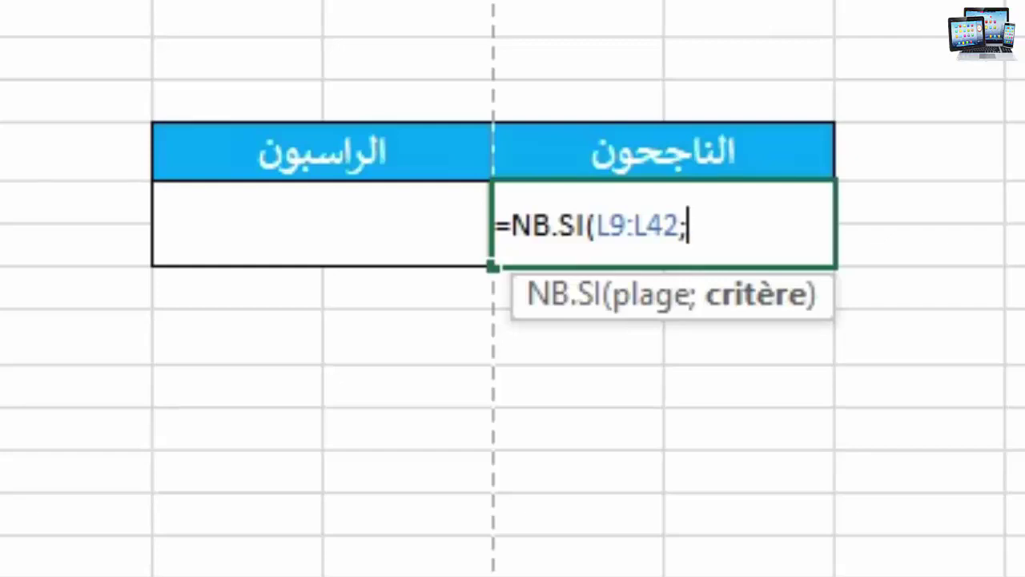
pyautogui.write('"')
pyautogui.write('>')
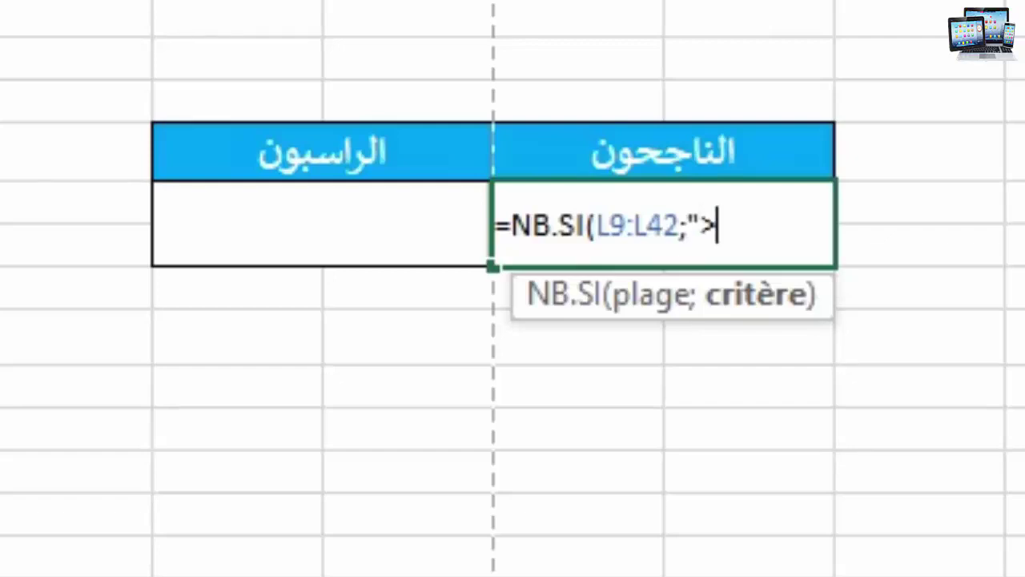
pyautogui.write('=10')
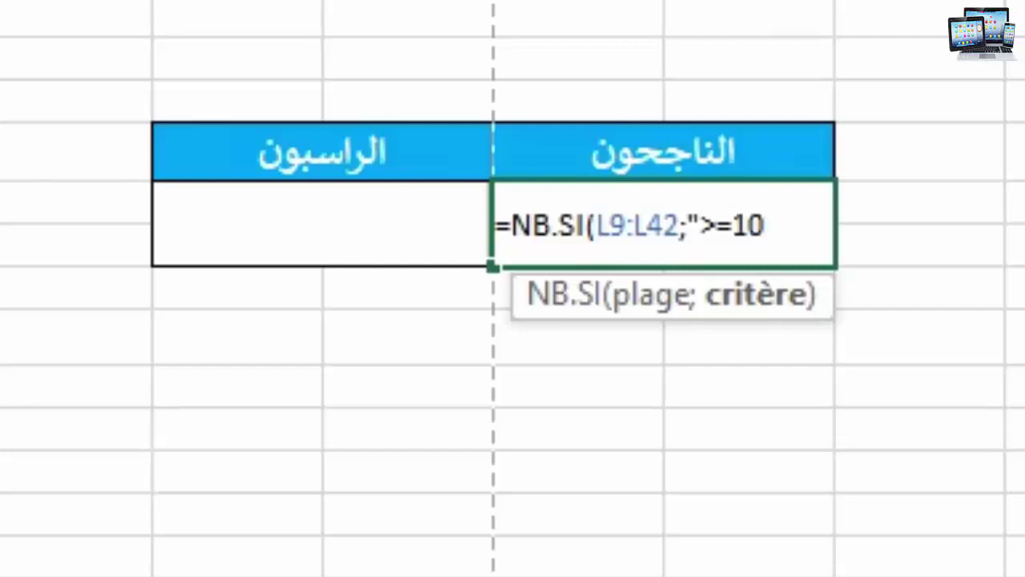
pyautogui.write('")')
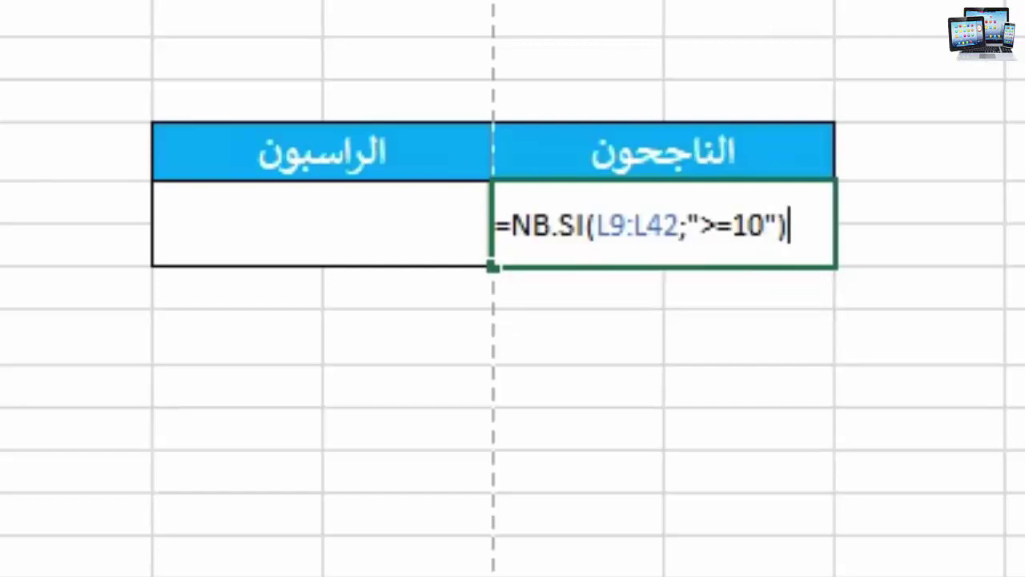
pyautogui.press('Return')
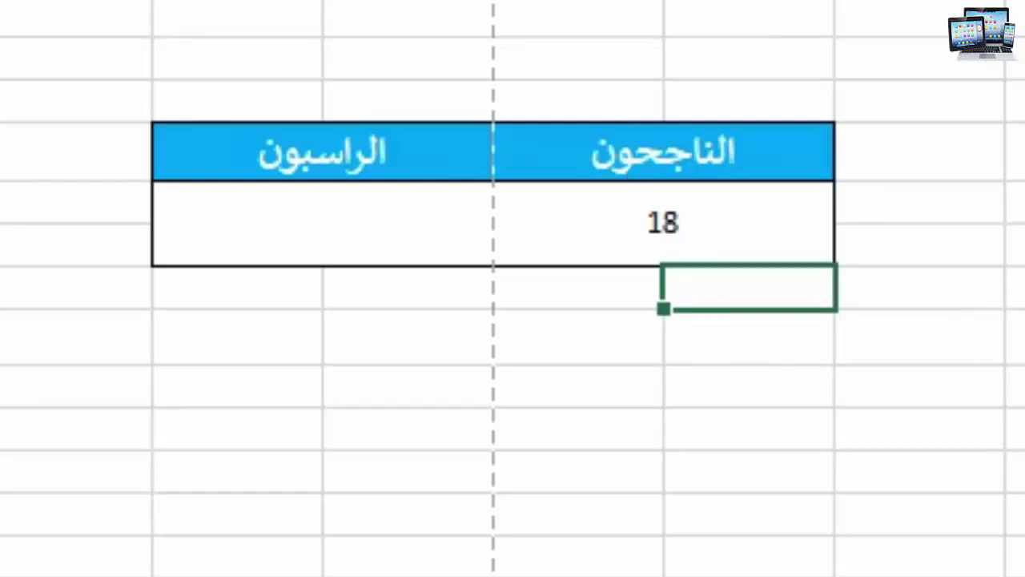
# Start an NB.SI formula in the cell under الراسبون, using the المعدل averages L9:L42 as its range
pyautogui.scroll(-5, 513, 289)
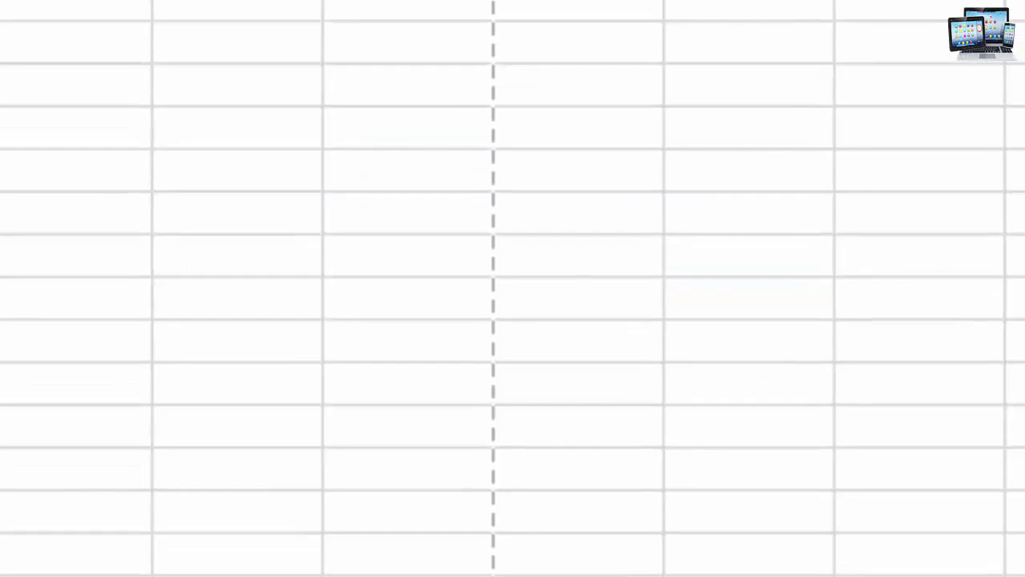
pyautogui.scroll(5, 513, 288)
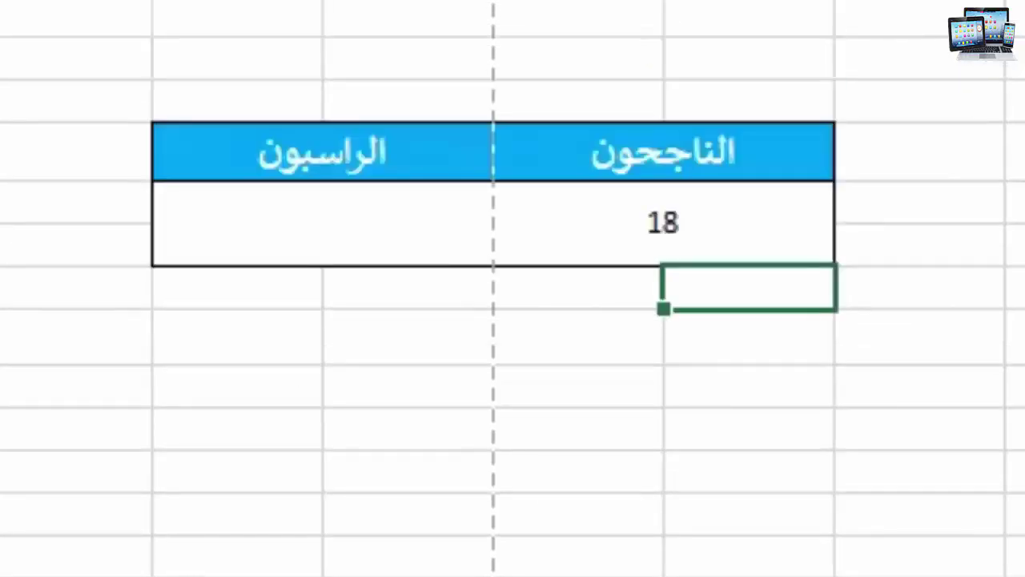
pyautogui.click(322, 192)
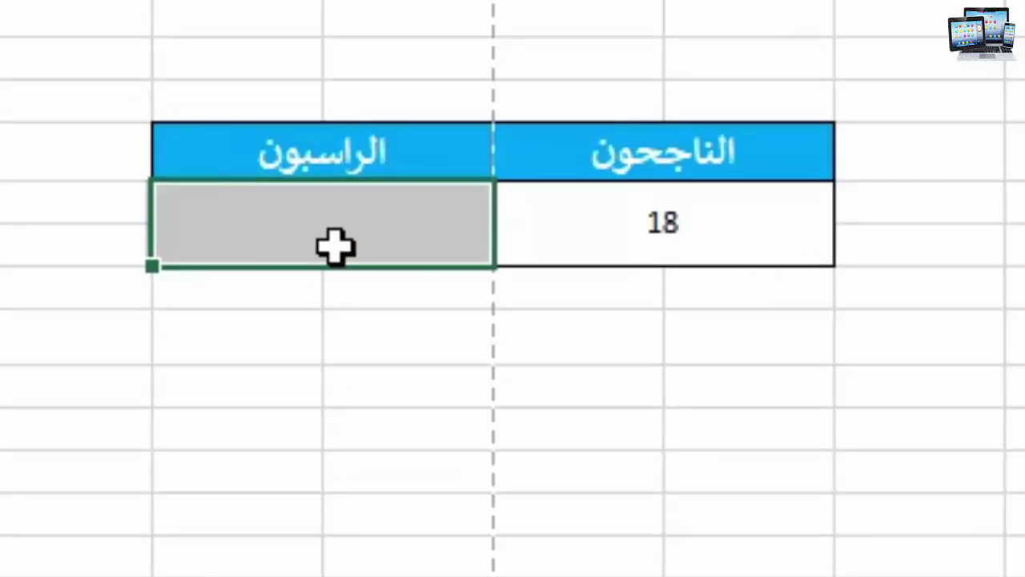
pyautogui.write('=')
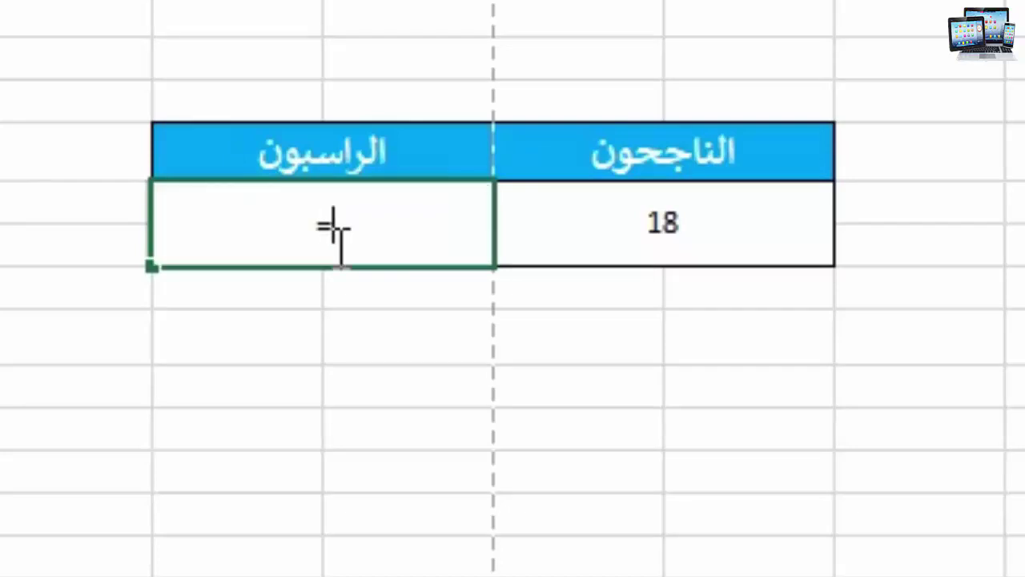
pyautogui.write('nb')
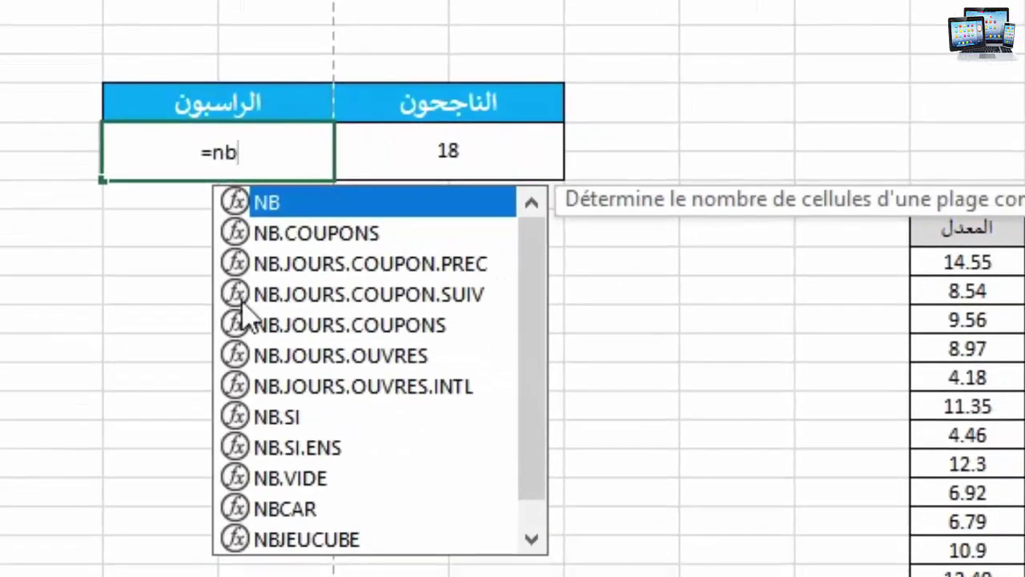
pyautogui.doubleClick(303, 417)
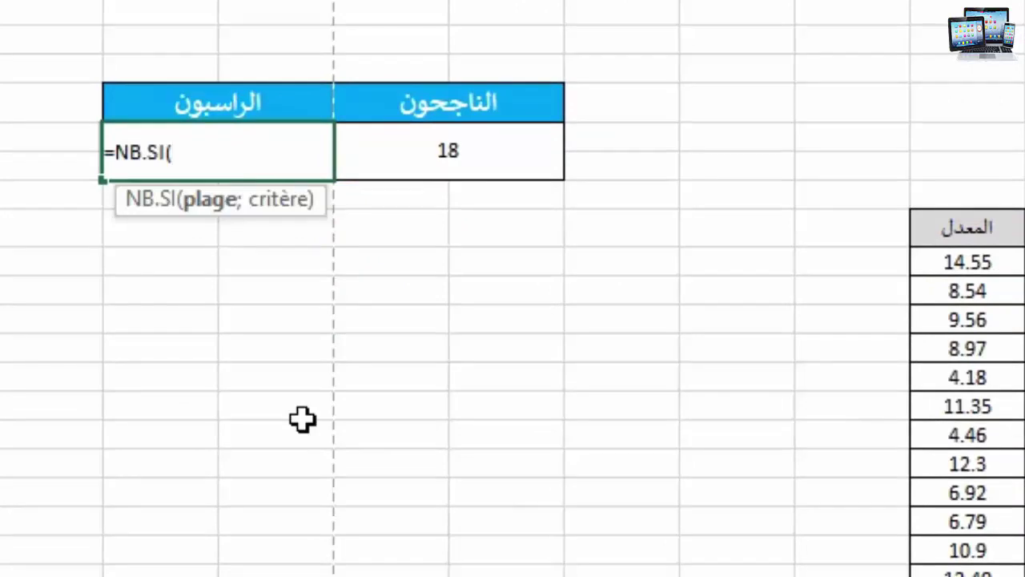
pyautogui.moveTo(980, 264); pyautogui.dragTo(977, 575)
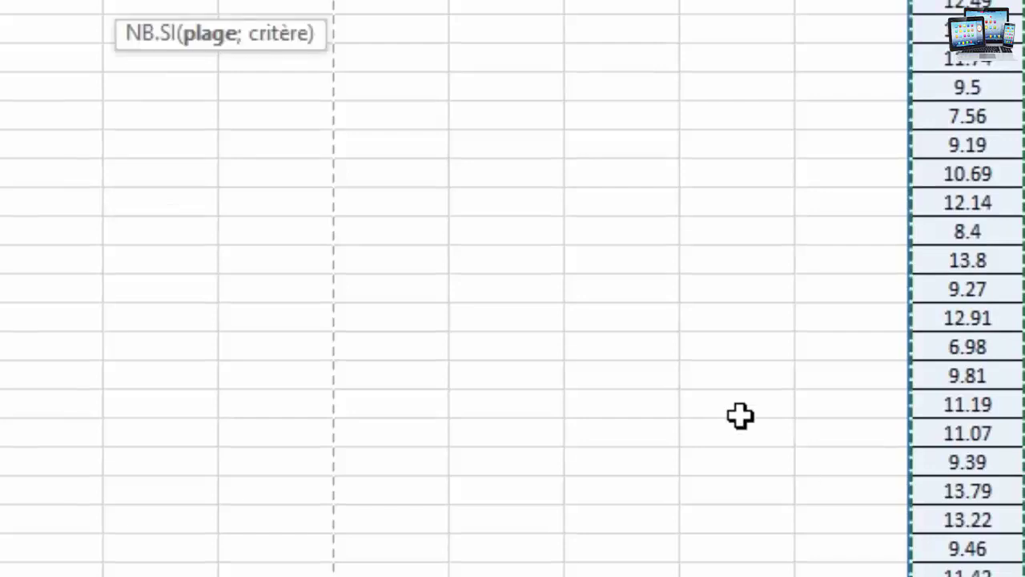
pyautogui.scroll(10, 739, 414)
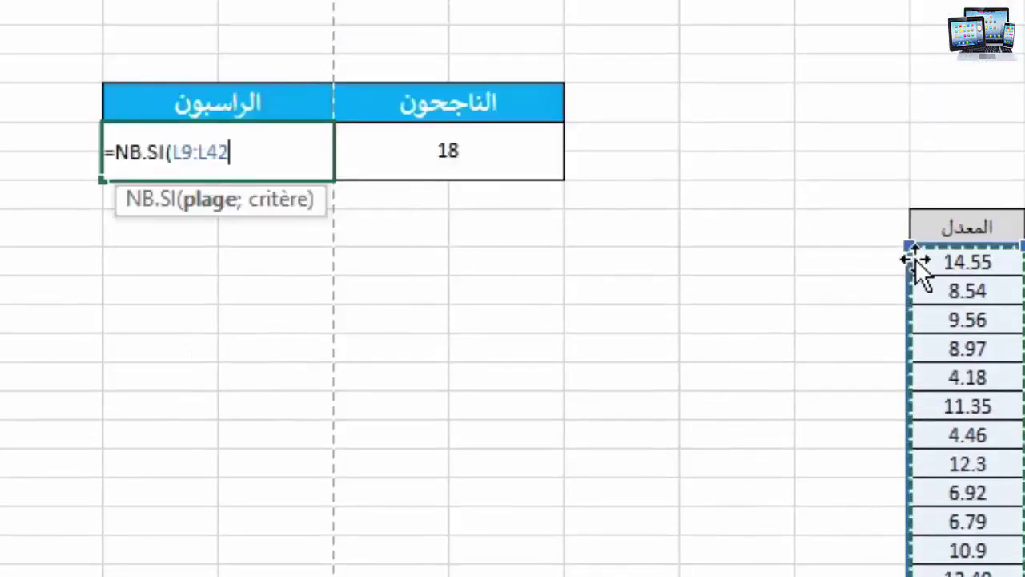
# Complete the NB.SI formula under الراسبون with the criterion "<10" and enter it
pyautogui.write(';')
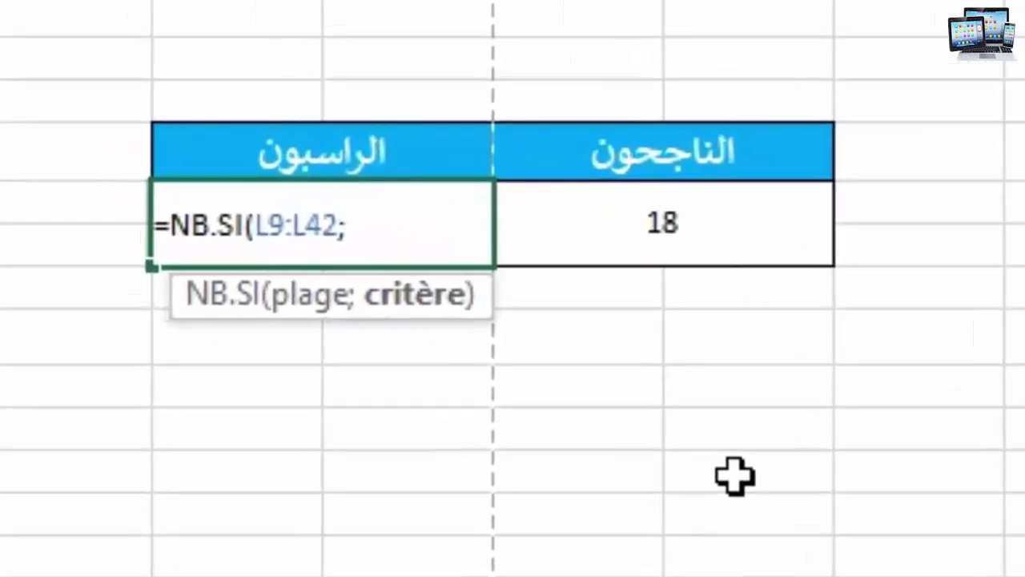
pyautogui.write('<')
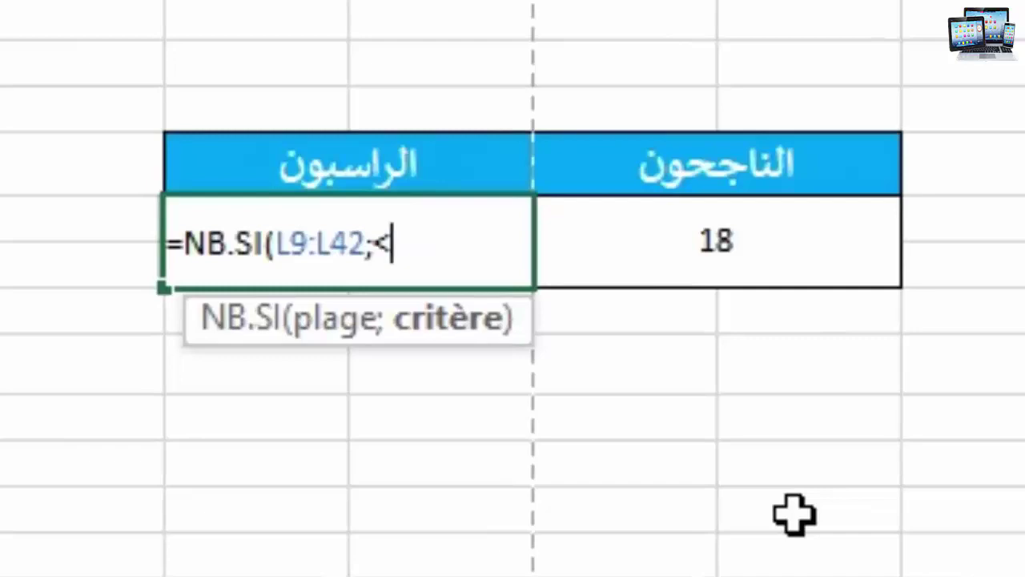
pyautogui.write('10')
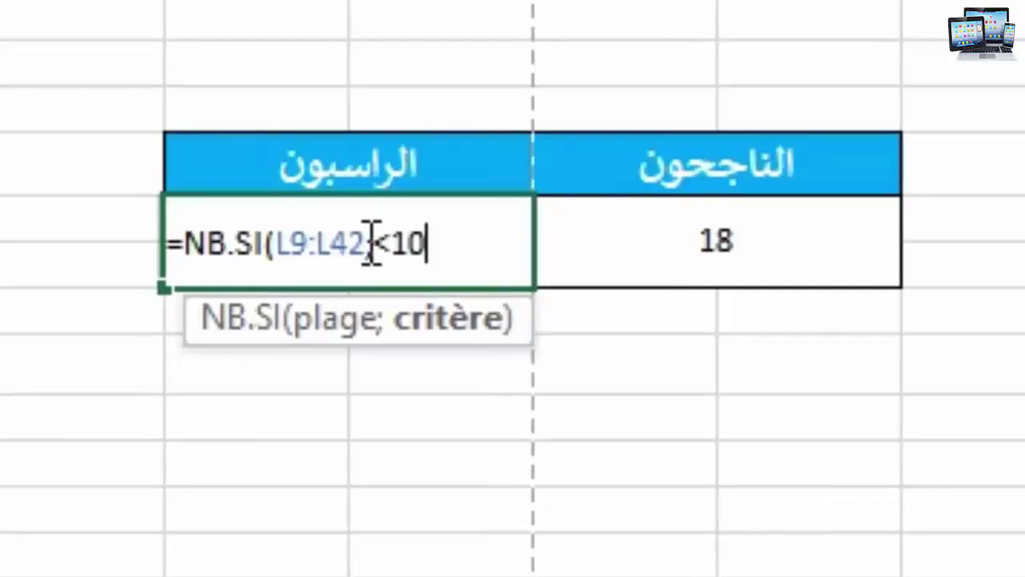
pyautogui.click(375, 243)
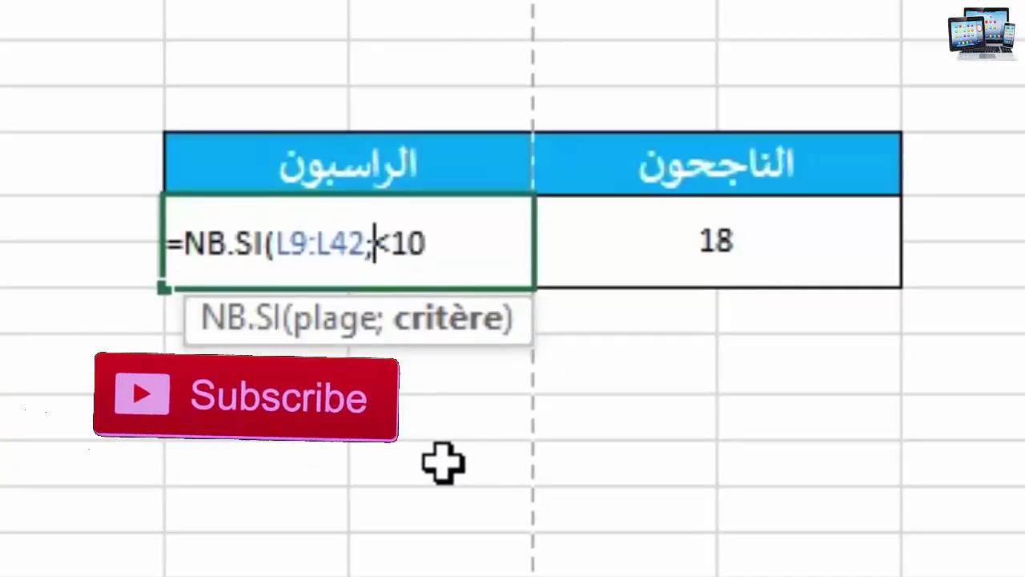
pyautogui.write('"')
pyautogui.click(489, 240)
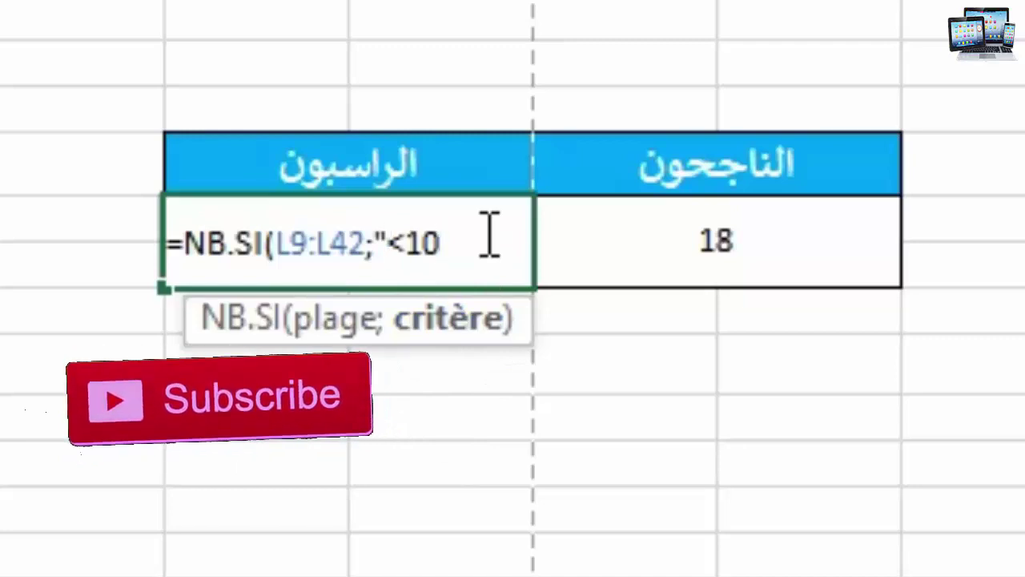
pyautogui.write('")')
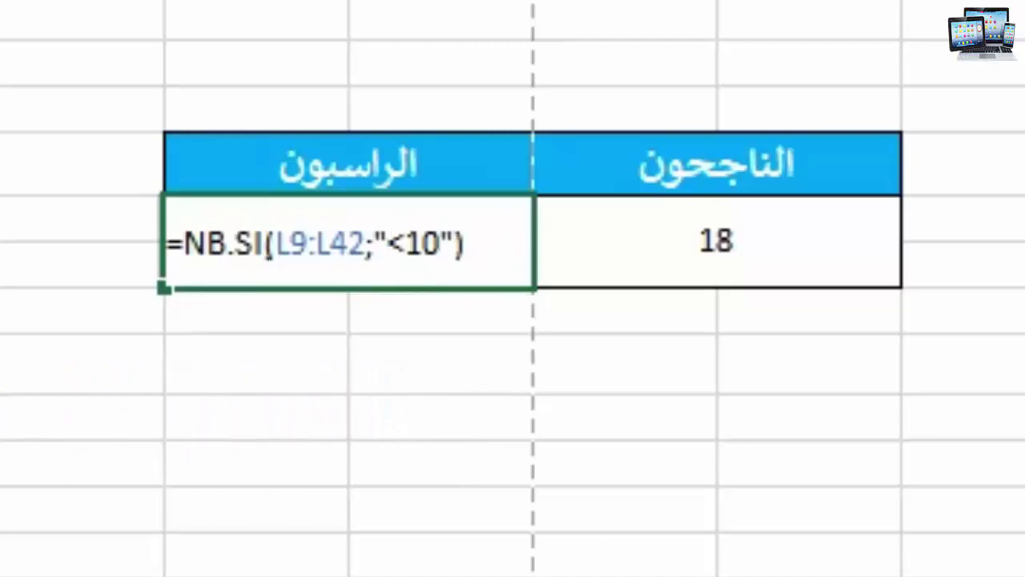
pyautogui.press('Return')
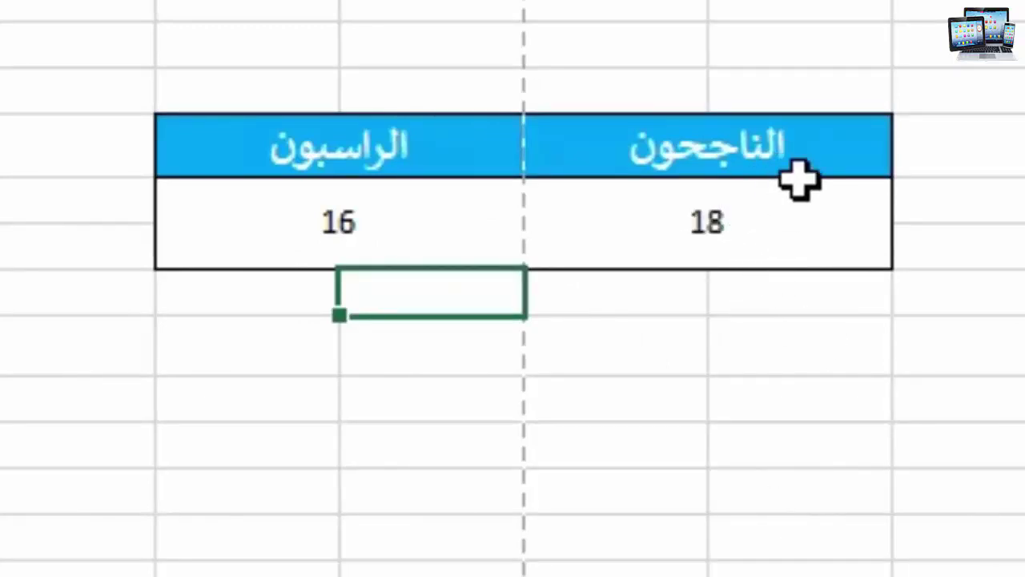
# Select the whole الناجحون and الراسبون table, headings and counts, and bring up the chart insertion commands
pyautogui.moveTo(810, 147); pyautogui.dragTo(399, 191)
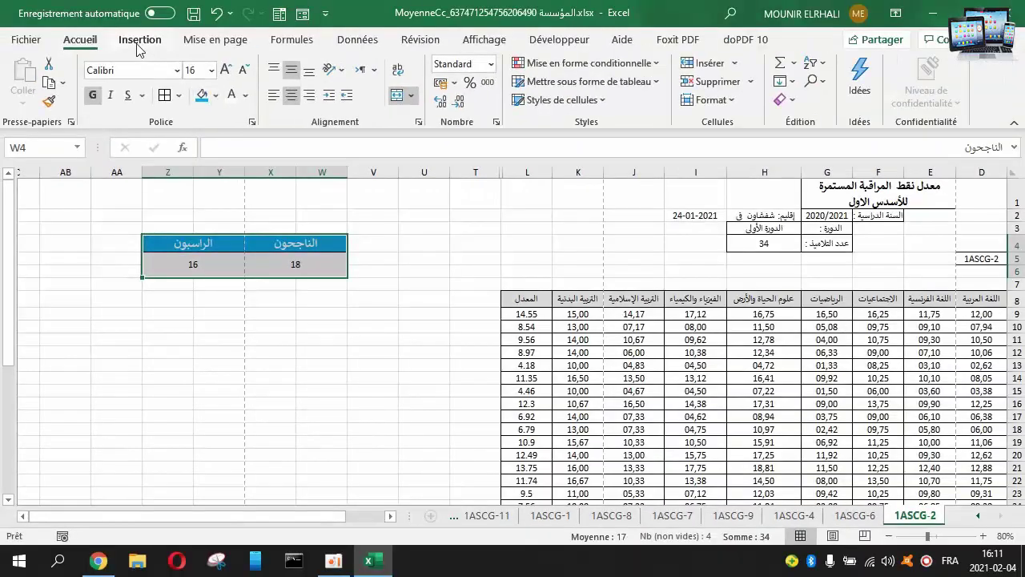
pyautogui.click(139, 40)
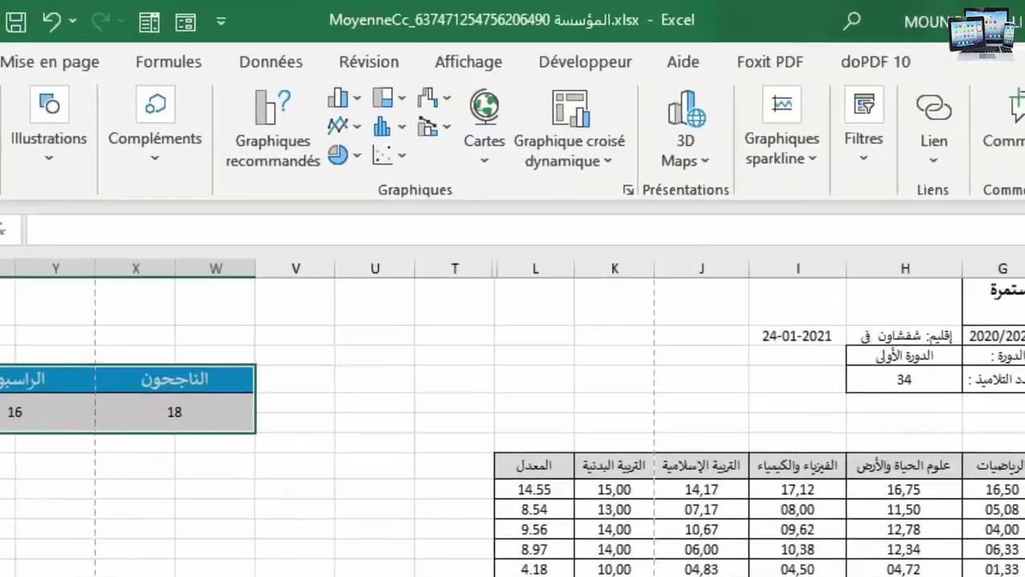
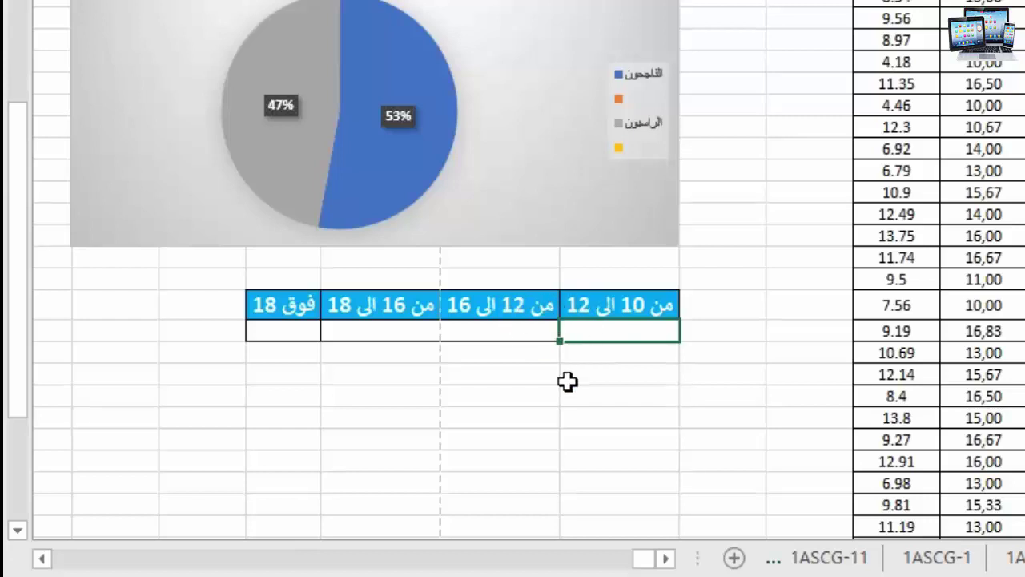
# Change the upper limit in the first range heading, "من 10 الى 12", to 11.99
pyautogui.click(585, 314)
pyautogui.doubleClick(577, 306)
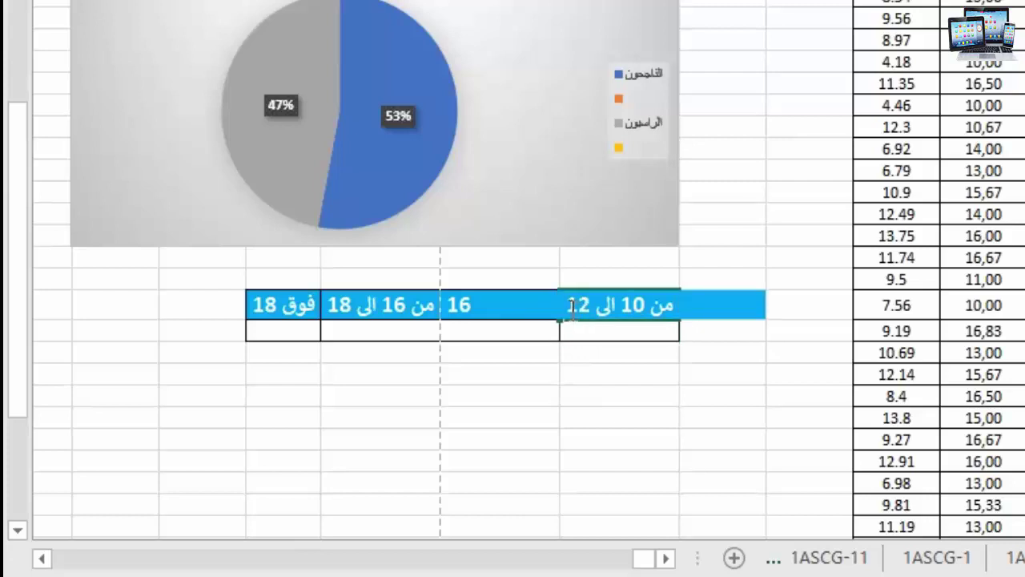
pyautogui.moveTo(572, 308); pyautogui.dragTo(591, 305)
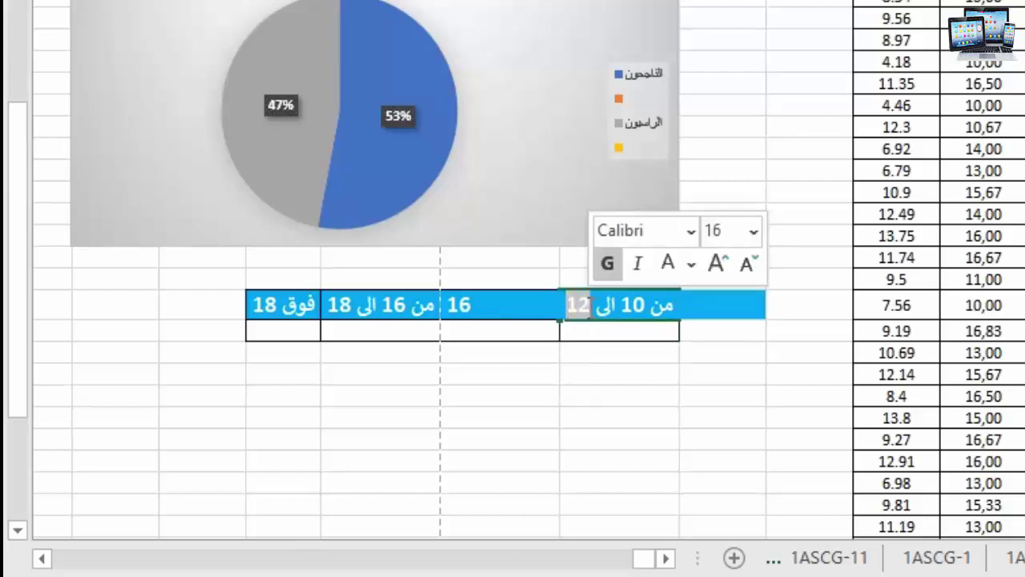
pyautogui.write('11.99')
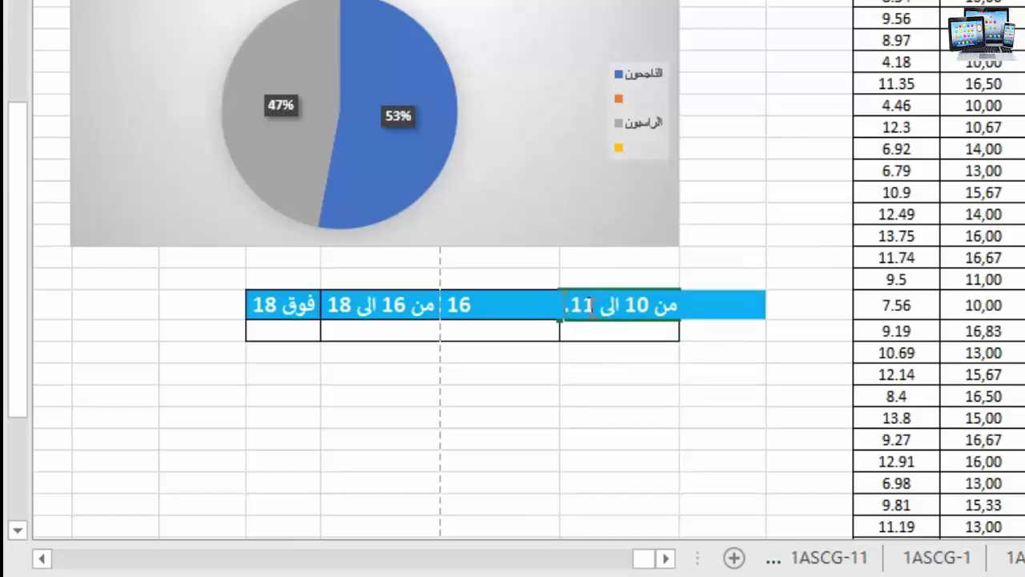
pyautogui.click(501, 389)
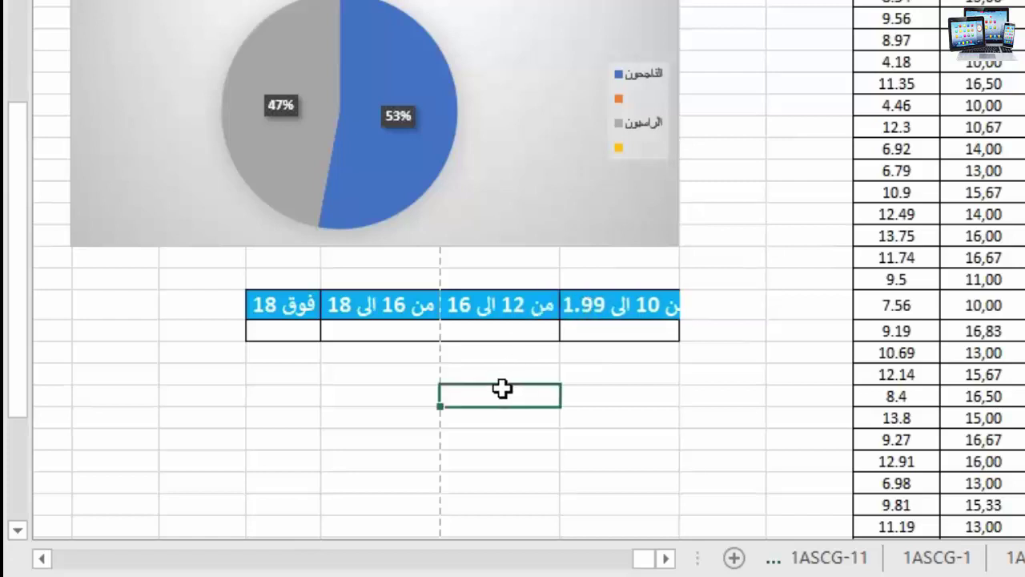
# Change the upper limits in the headings starting at 12 and 16 to 15.99 and 17.99 respectively
pyautogui.doubleClick(473, 306)
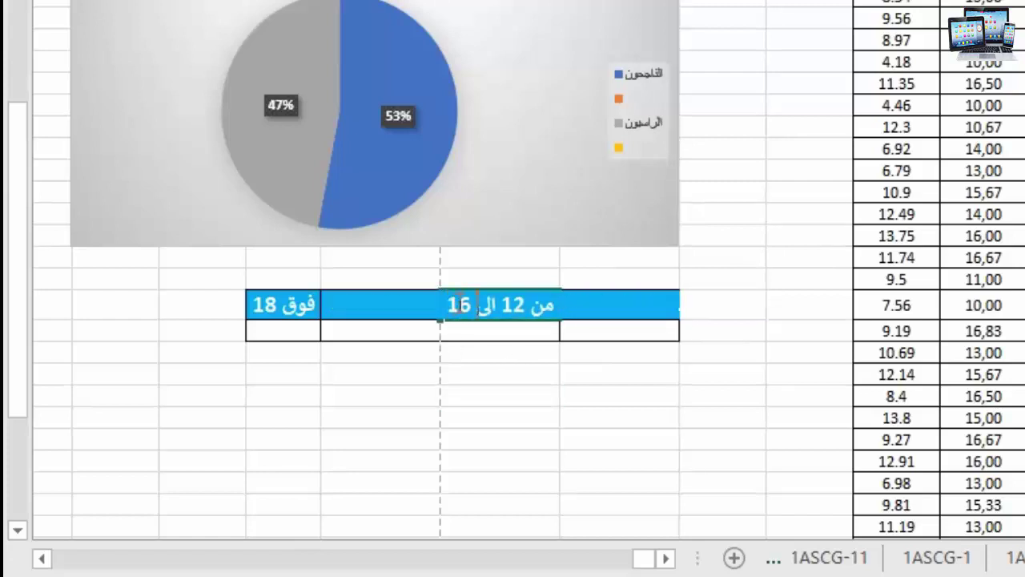
pyautogui.moveTo(468, 305); pyautogui.dragTo(486, 311)
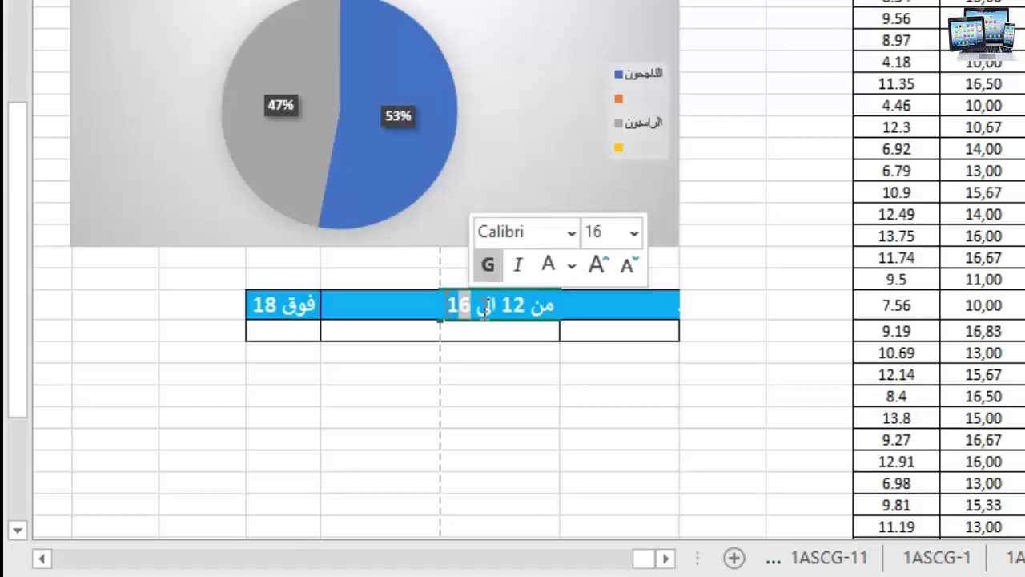
pyautogui.write('5.99')
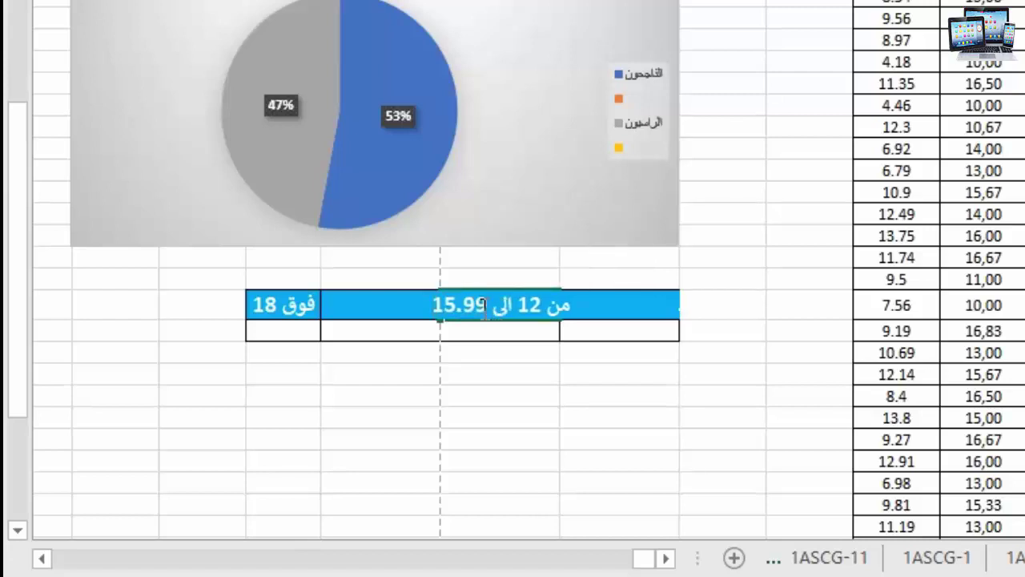
pyautogui.click(472, 414)
pyautogui.doubleClick(344, 303)
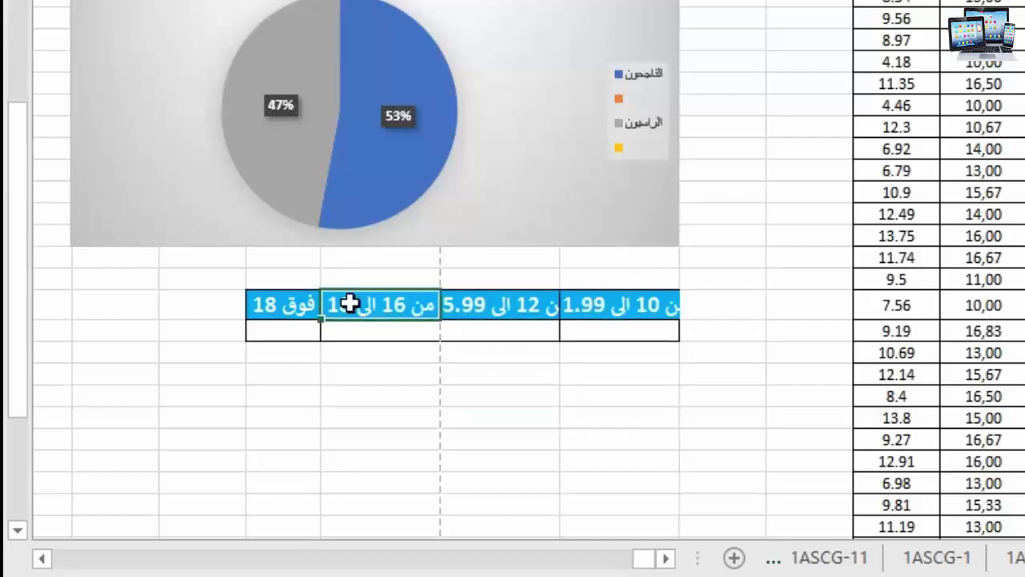
pyautogui.moveTo(338, 306); pyautogui.dragTo(348, 308)
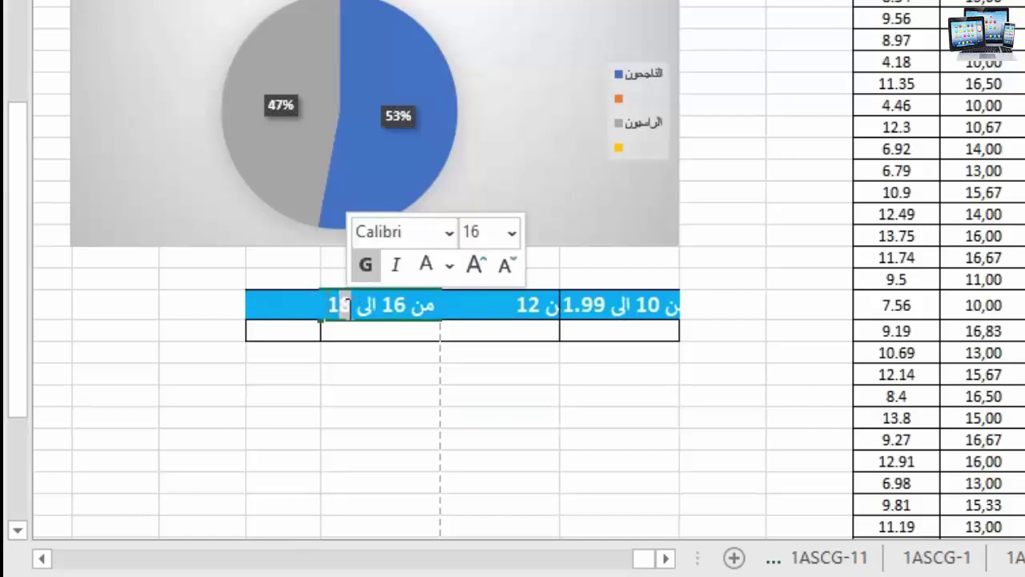
pyautogui.write('7.99')
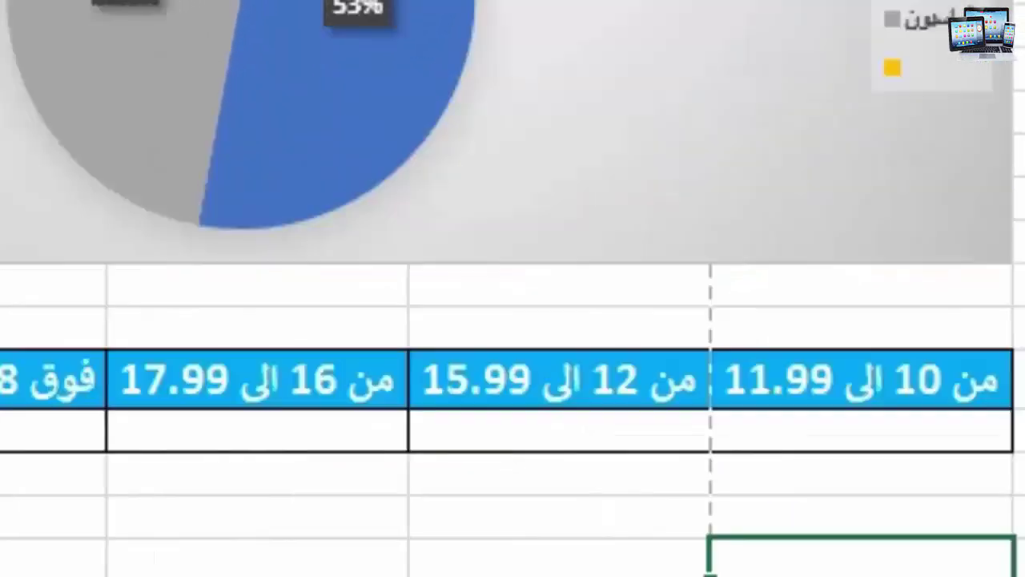
# Start an NB.SI formula in the cell under "من 10 الى 11.99" with the averages L9:L42 as its range
pyautogui.click(875, 426)
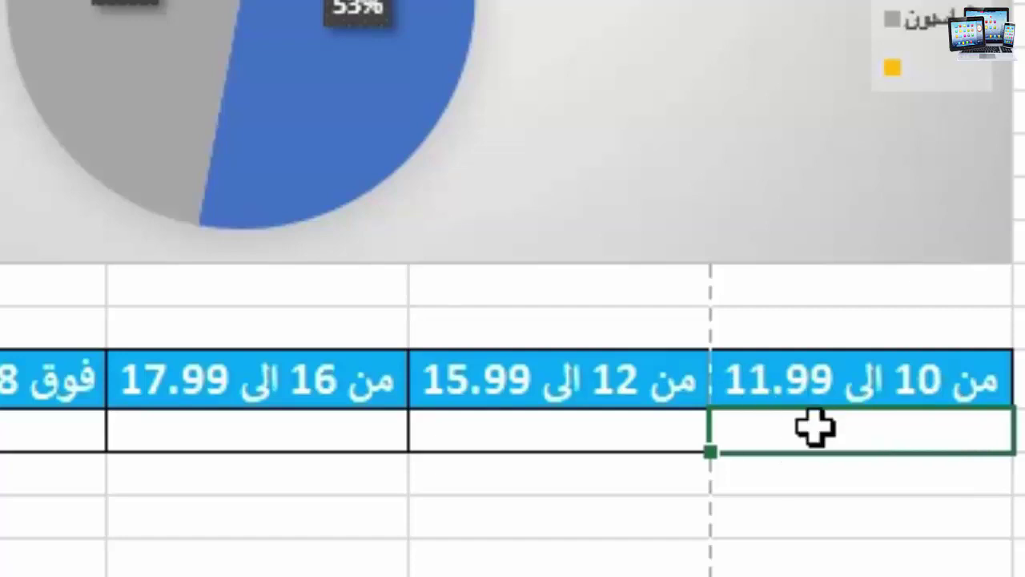
pyautogui.write('=')
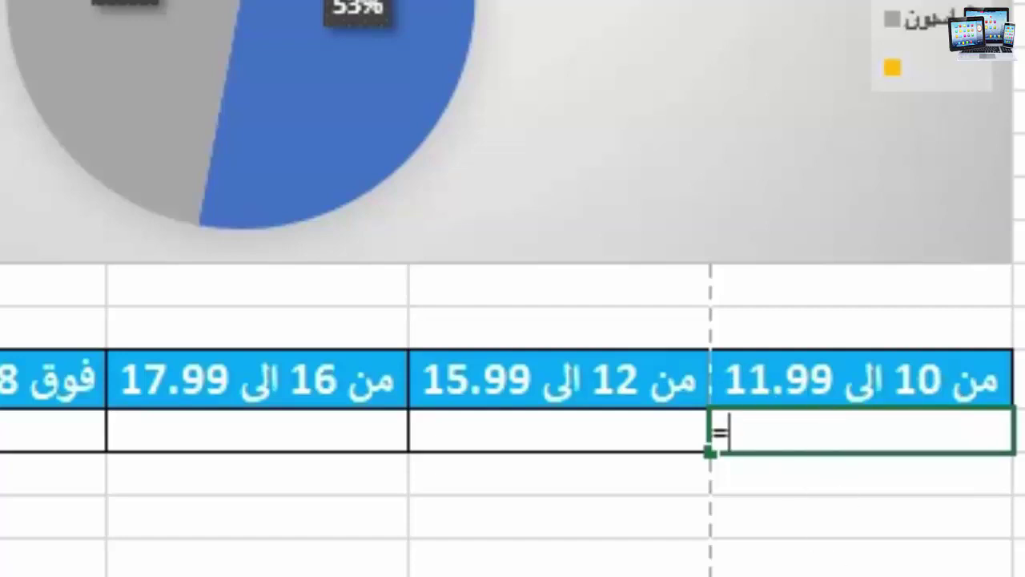
pyautogui.write('nb')
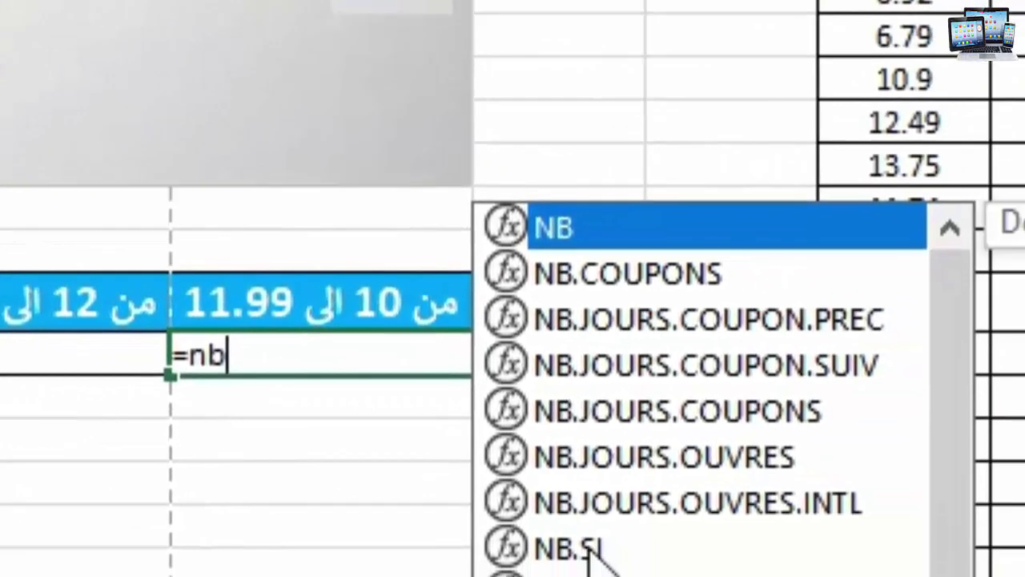
pyautogui.doubleClick(591, 548)
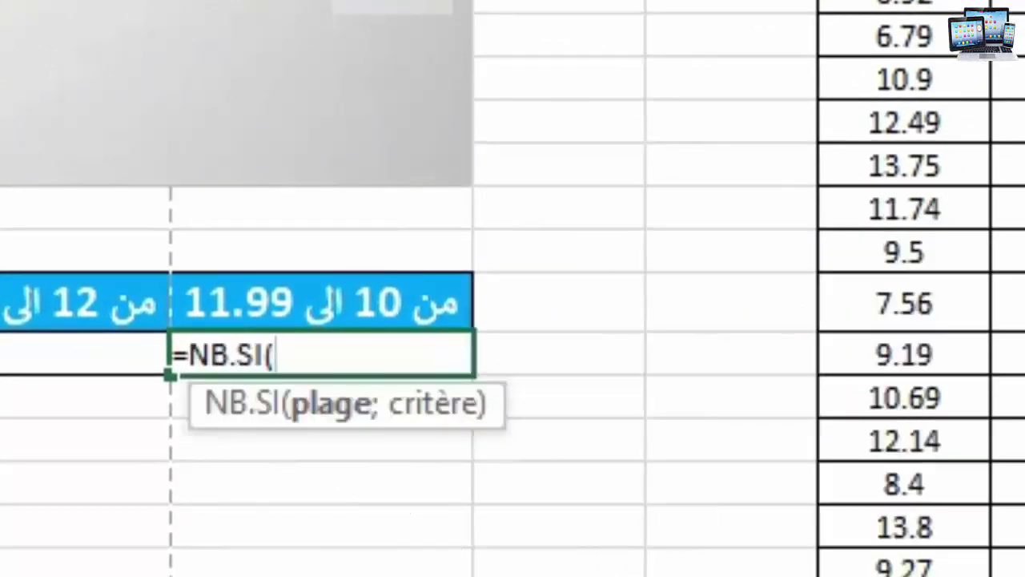
pyautogui.moveTo(905, 4); pyautogui.dragTo(905, 576)
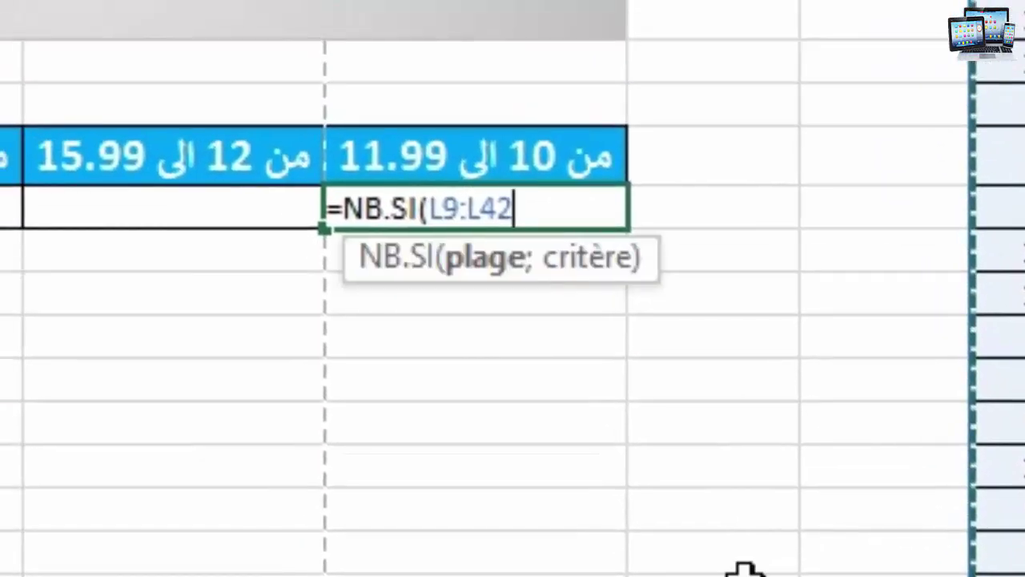
# Give the NB.SI function under "من 10 الى 11.99" the criterion ">=10" and close its parenthesis
pyautogui.write(';')
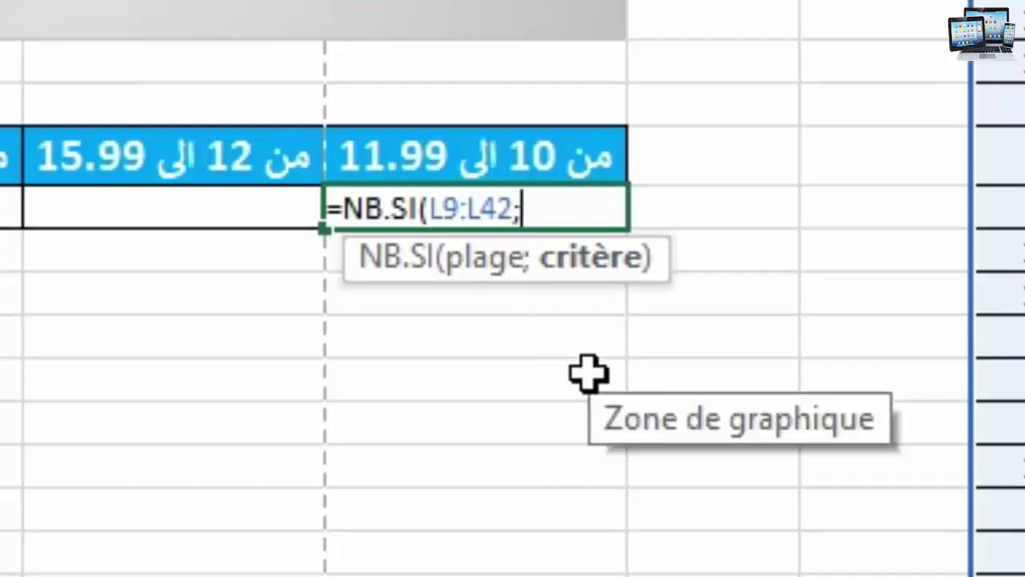
pyautogui.write('">>>')
pyautogui.press('Left')
pyautogui.press('BackSpace')
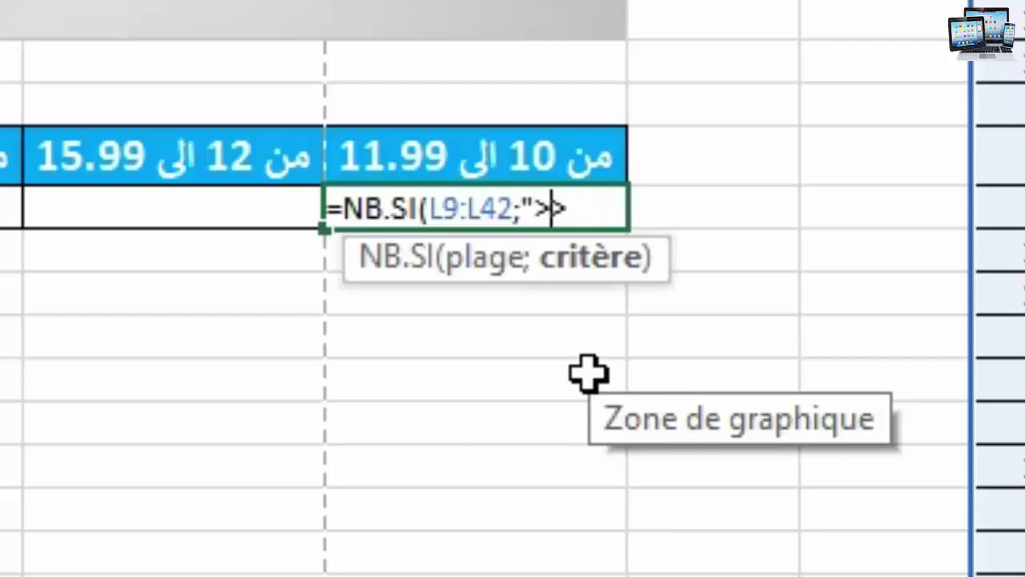
pyautogui.press('Delete')
pyautogui.press('BackSpace')
pyautogui.write('>=10')
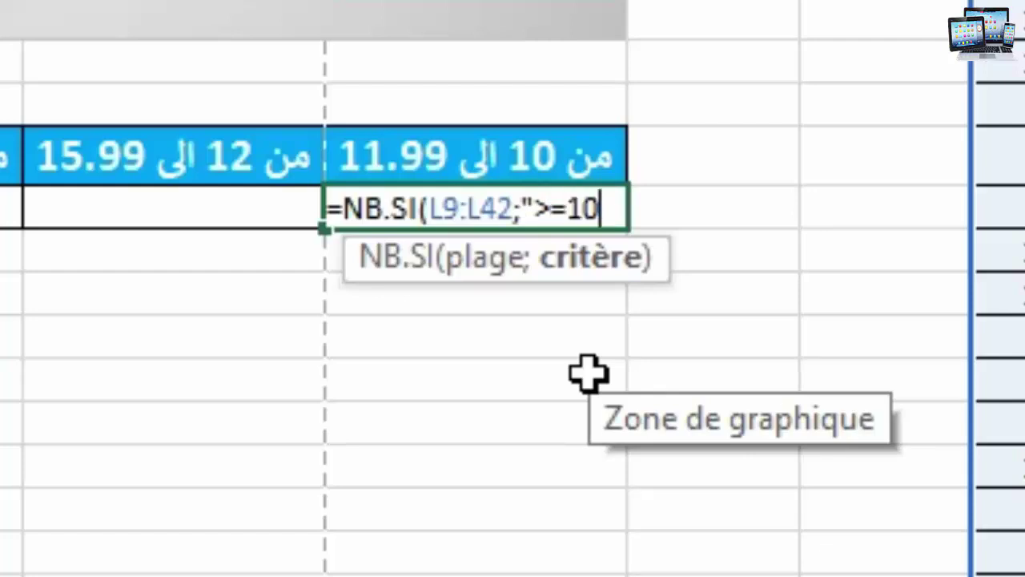
pyautogui.write('")')
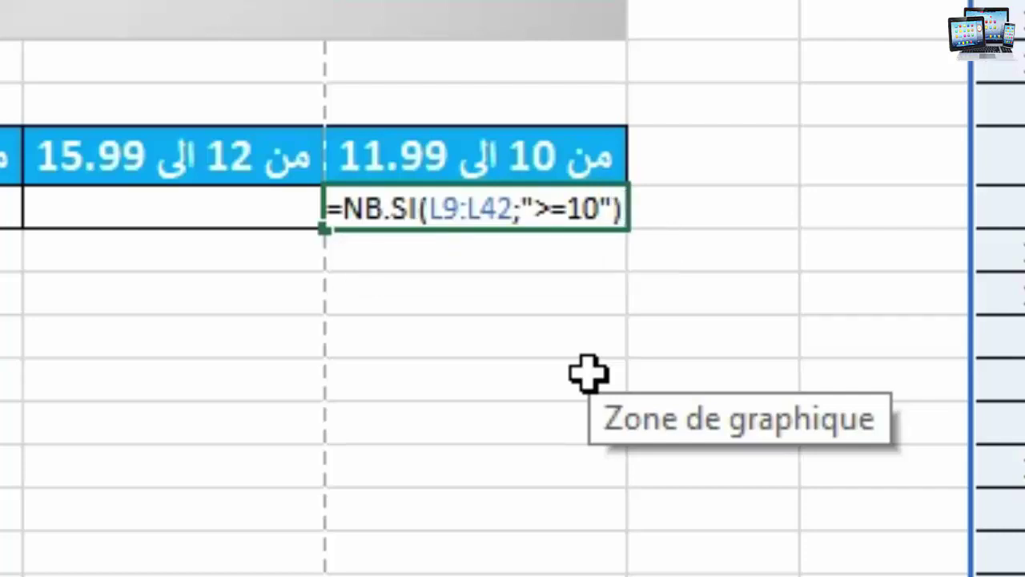
# Extend the formula by subtracting a second NB.SI function that uses the same averages range L9:L42
pyautogui.write('-')
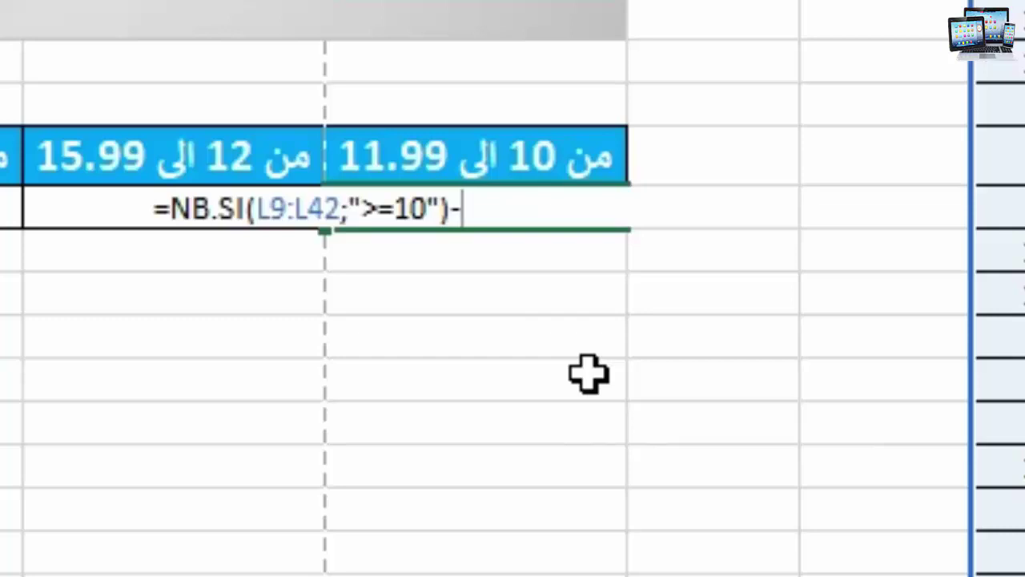
pyautogui.write('nb')
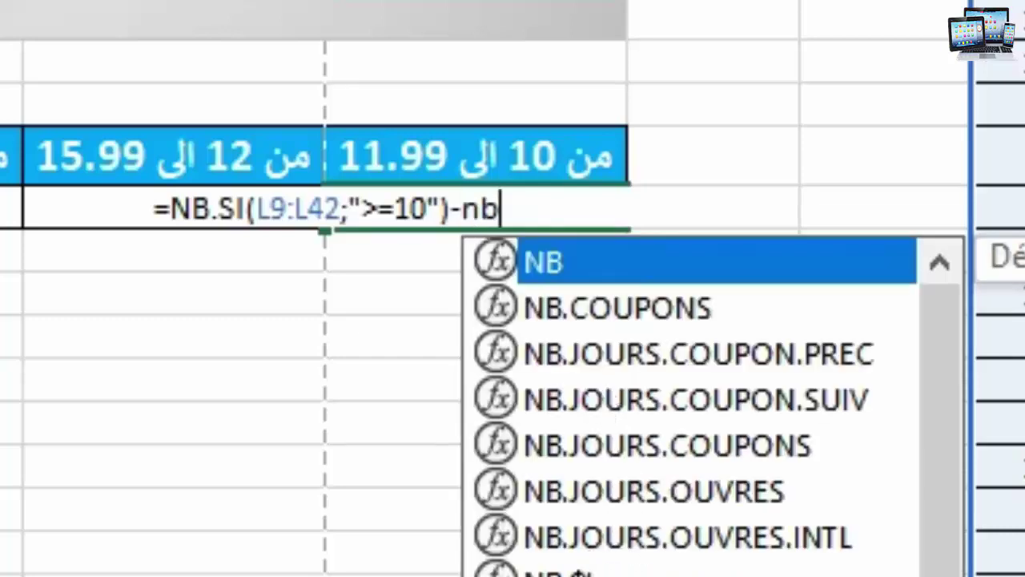
pyautogui.doubleClick(576, 569)
pyautogui.scroll(5, 820, 225)
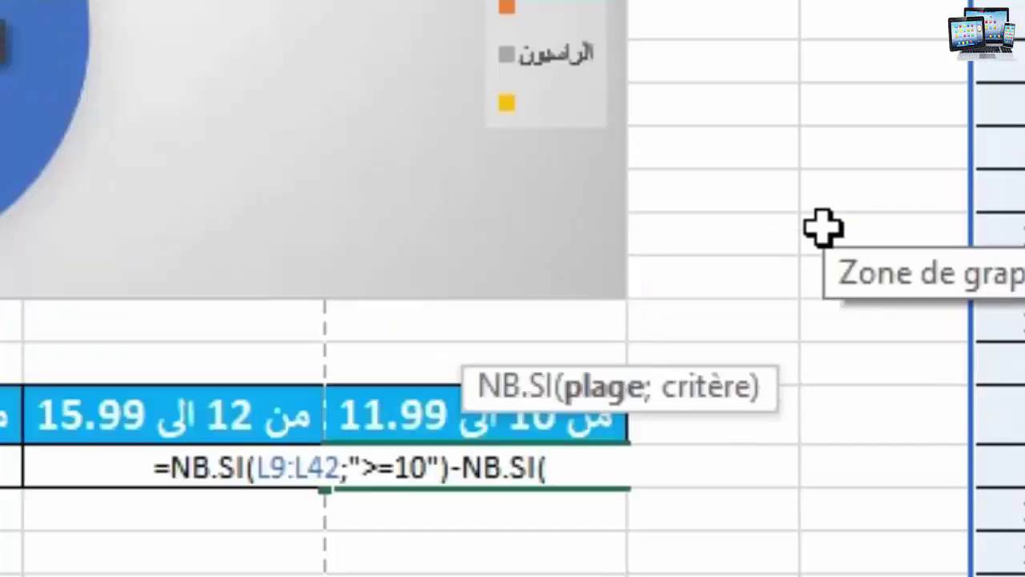
pyautogui.moveTo(1007, 174); pyautogui.dragTo(1024, 576)
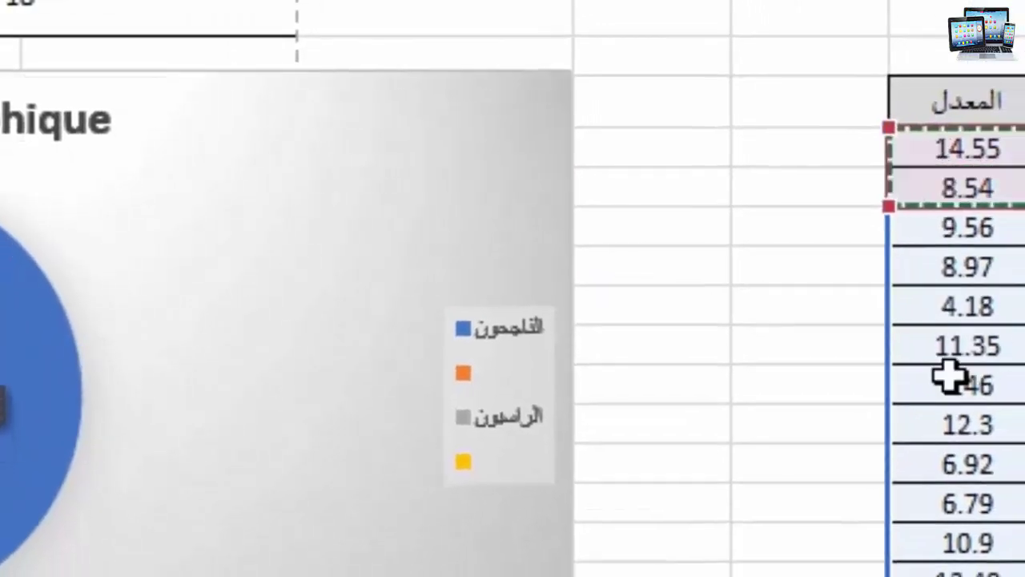
pyautogui.scroll(-4, 512, 288)
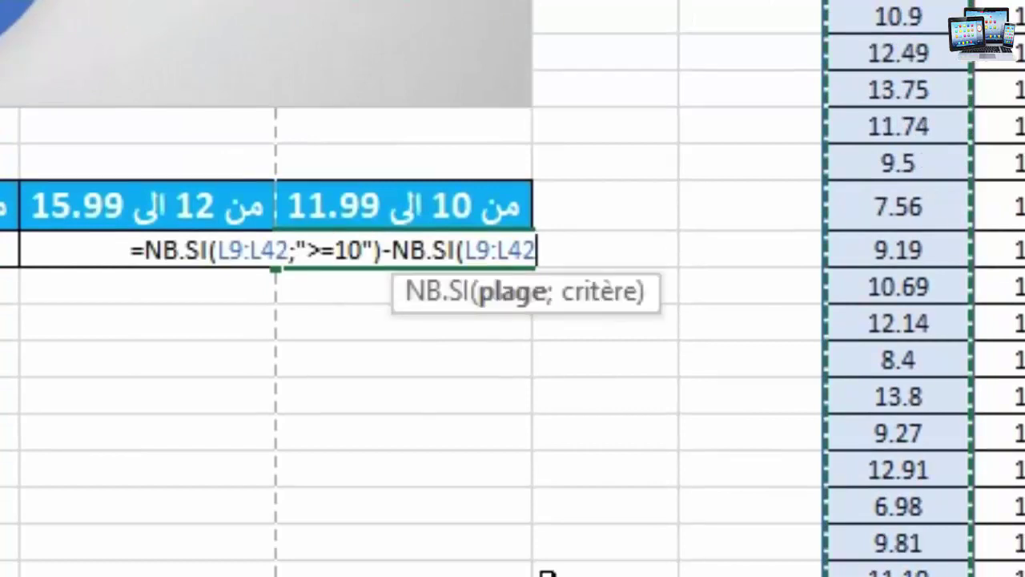
# Complete the subtracted NB.SI function with the criterion ">11.99" and enter the formula
pyautogui.write(';')
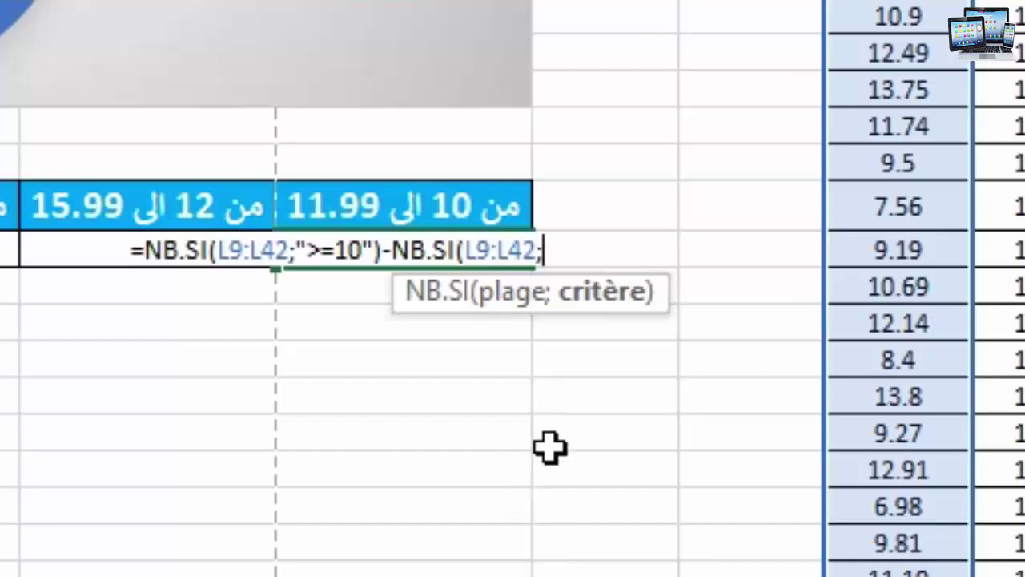
pyautogui.write('"')
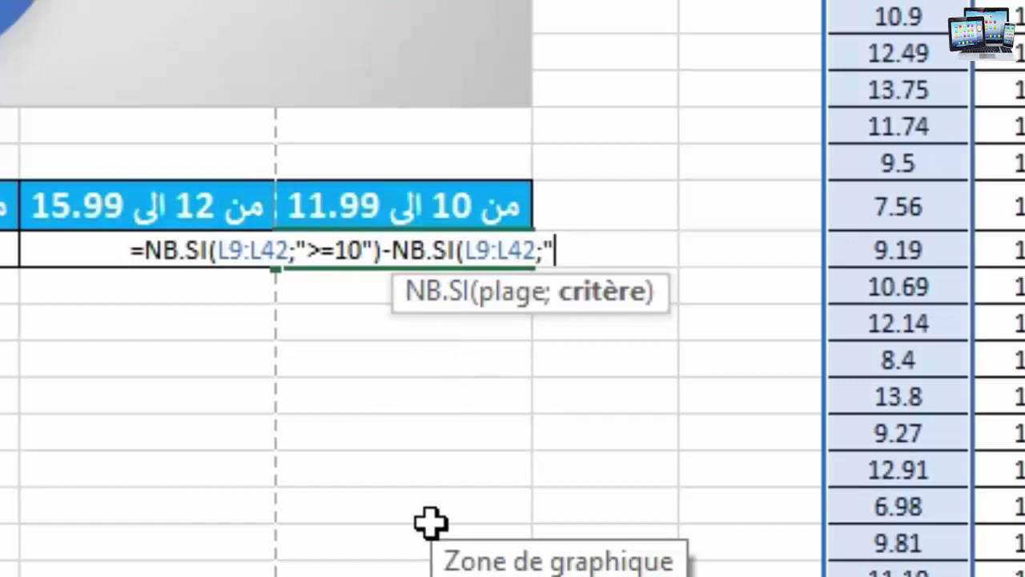
pyautogui.write('<')
pyautogui.press('BackSpace')
pyautogui.write('>')
pyautogui.write('1')
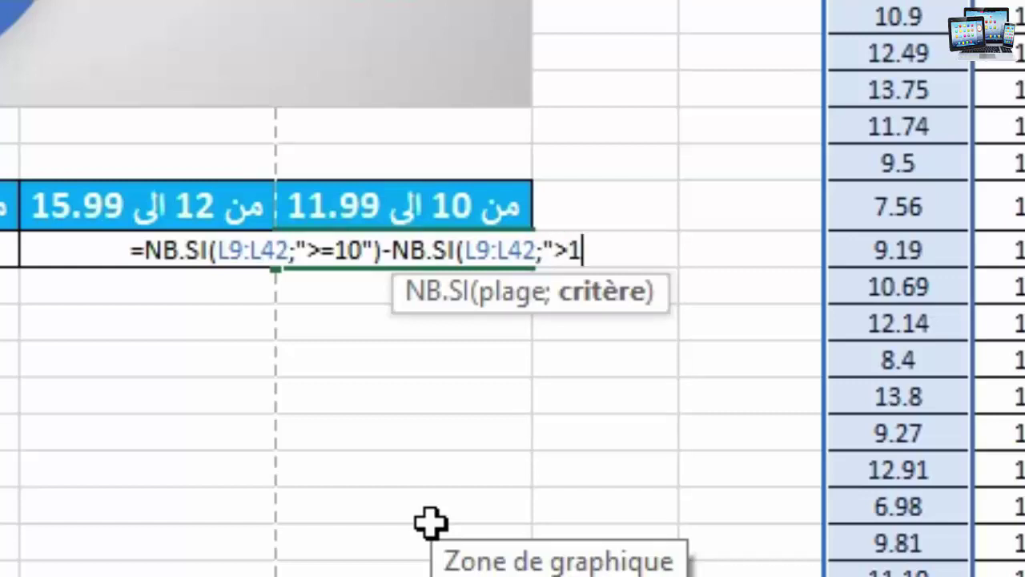
pyautogui.write('1.99')
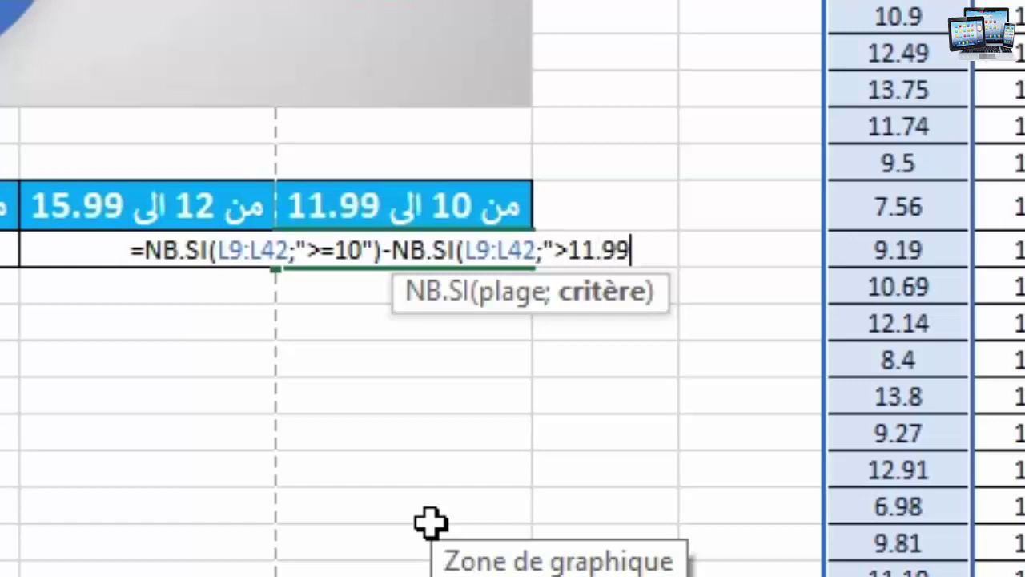
pyautogui.write('")')
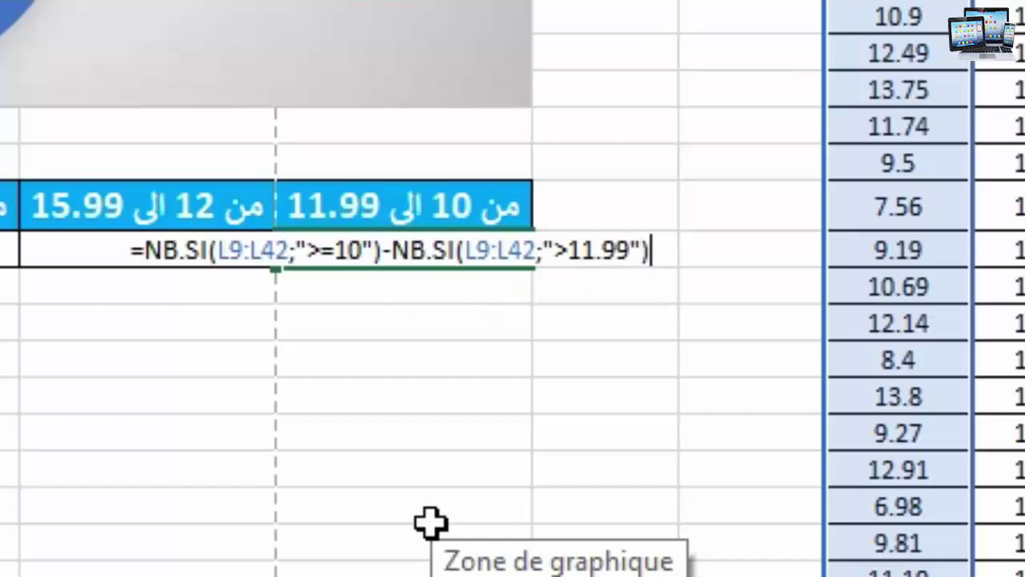
pyautogui.press('Return')
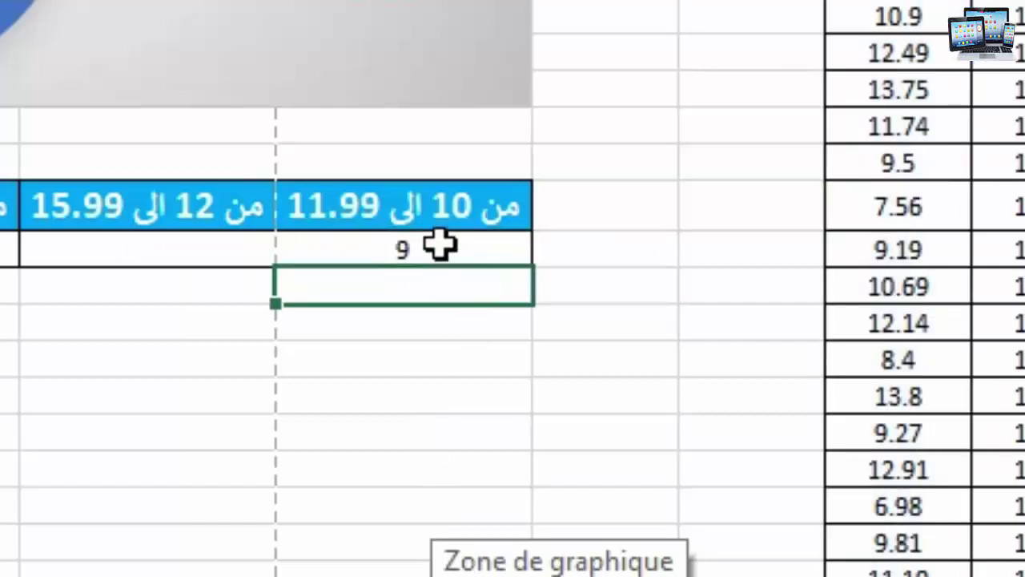
# Begin the formula under "من 12 الى 15.99" with NB.SI over L9:L42 and the criterion ">=12"
pyautogui.click(179, 250)
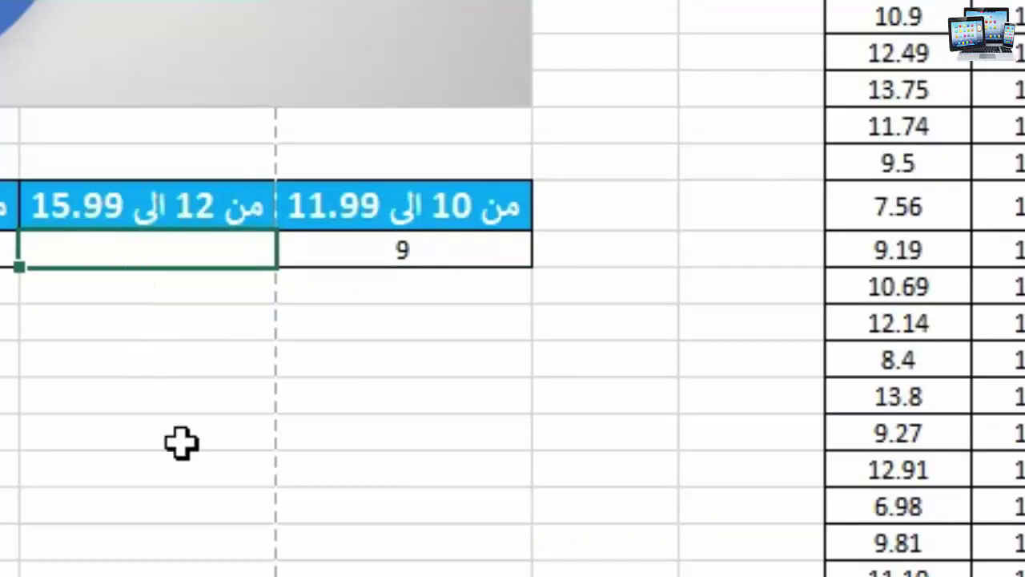
pyautogui.write('=')
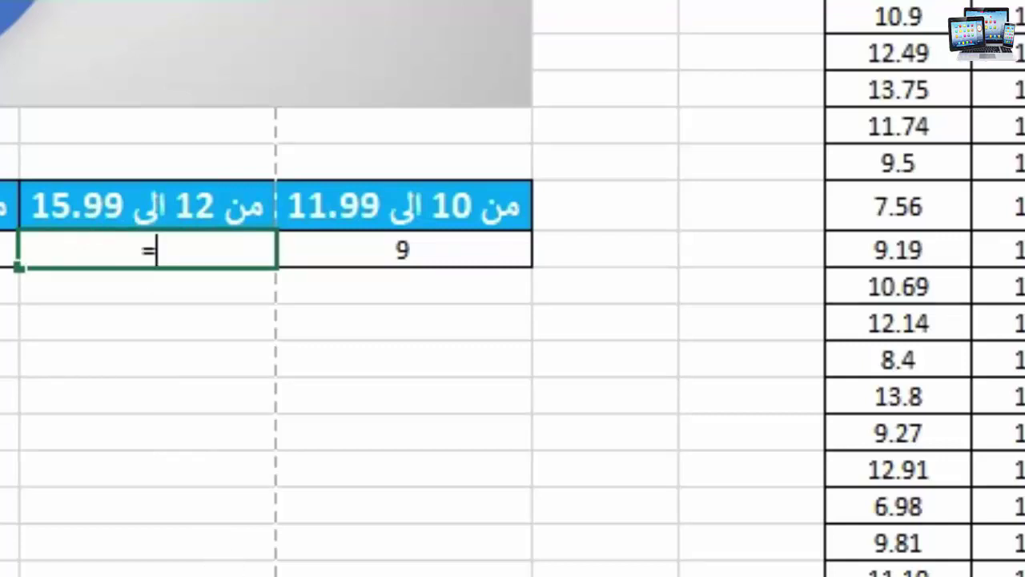
pyautogui.write('nb')
pyautogui.doubleClick(200, 552)
pyautogui.scroll(3, 733, 302)
pyautogui.moveTo(881, 53); pyautogui.dragTo(897, 575)
pyautogui.write(';')
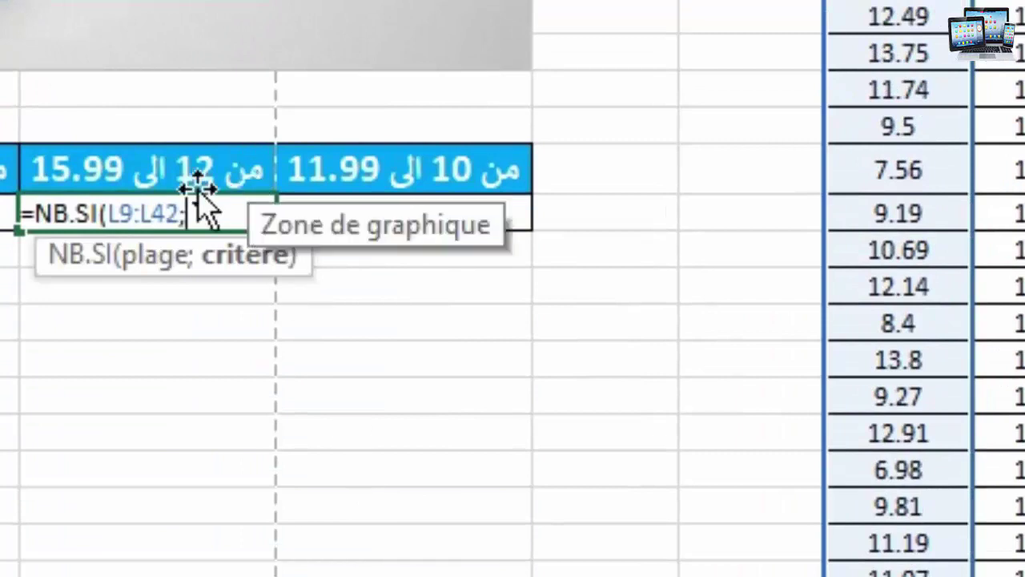
pyautogui.write('>=')
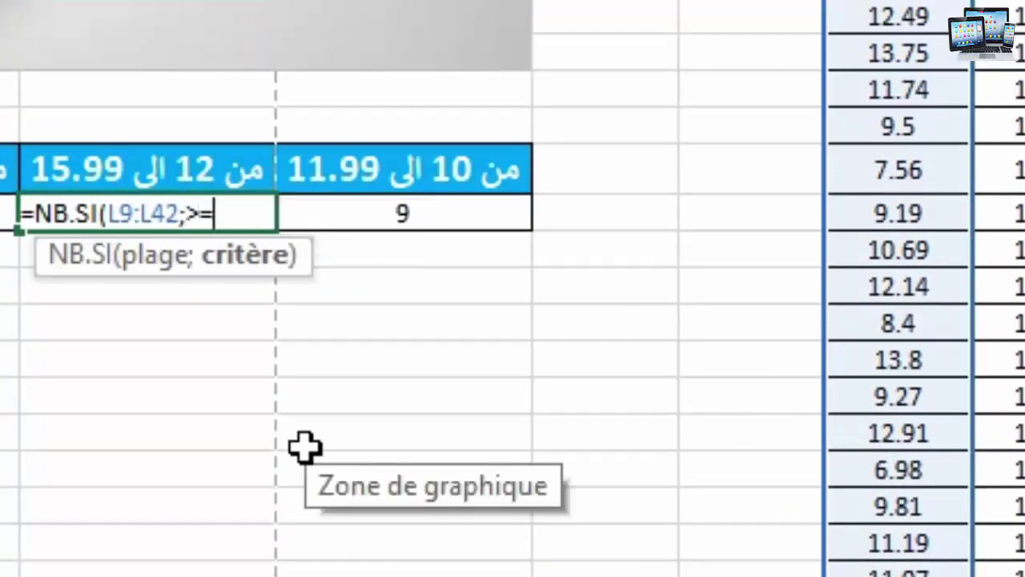
pyautogui.press('BackSpace')
pyautogui.press('BackSpace')
pyautogui.write('">=12")')
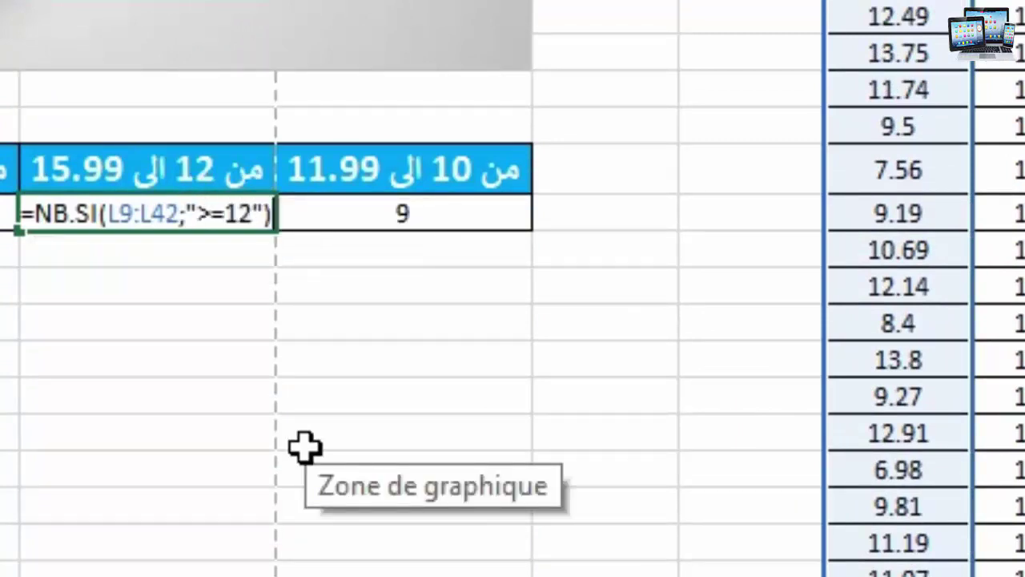
# Subtract NB.SI over L9:L42 with the criterion ">15.99" from the 12 to 15.99 count and enter the formula
pyautogui.write('-nb')
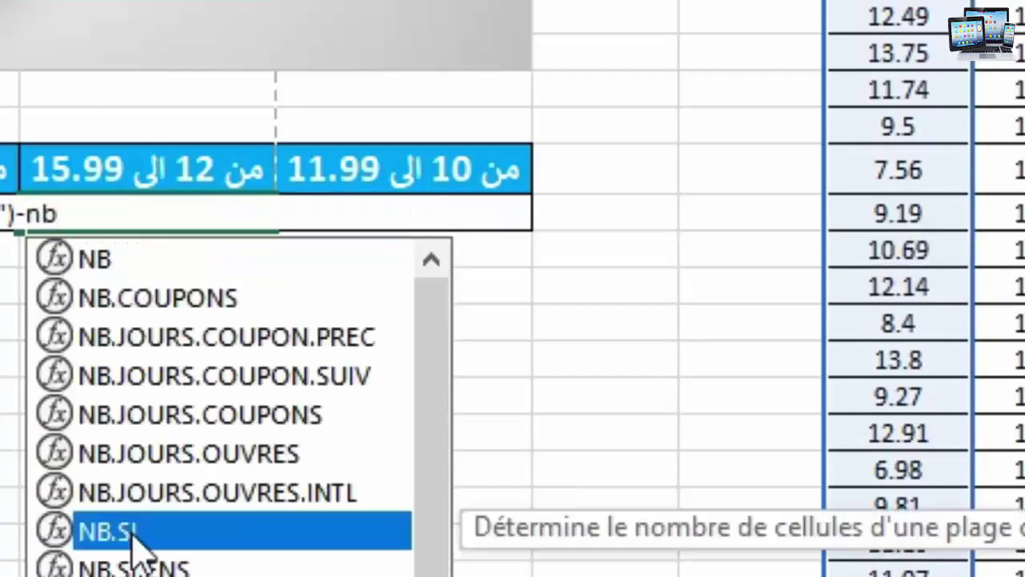
pyautogui.doubleClick(131, 549)
pyautogui.scroll(5, 808, 242)
pyautogui.moveTo(808, 242); pyautogui.dragTo(555, 574)
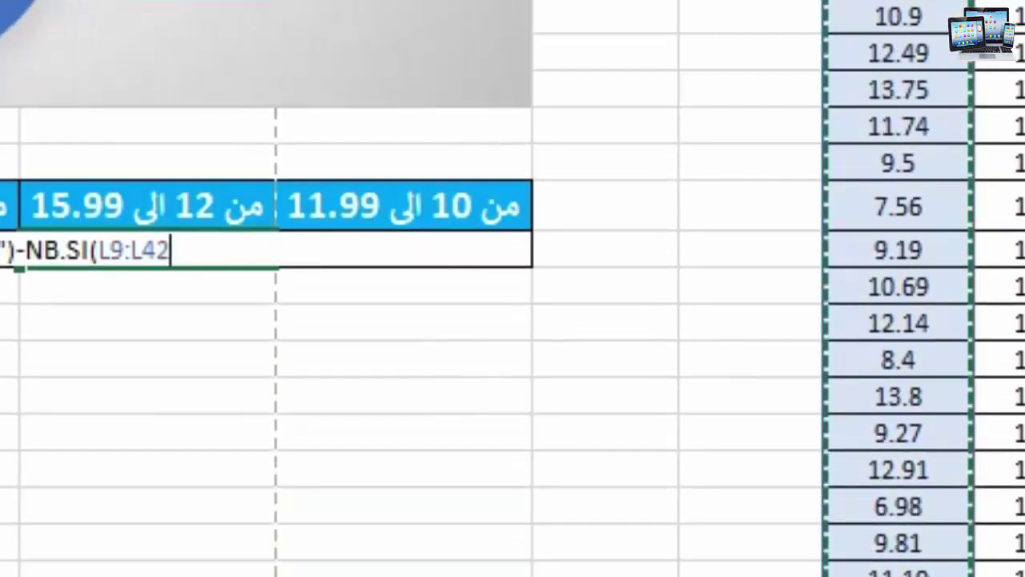
pyautogui.write(';')
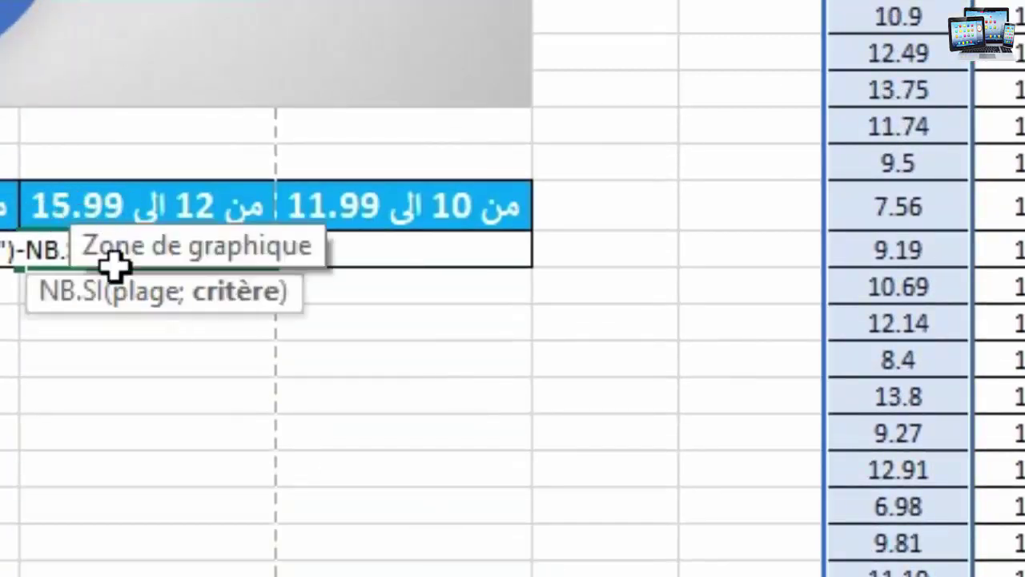
pyautogui.write('<')
pyautogui.press('BackSpace')
pyautogui.write('>')
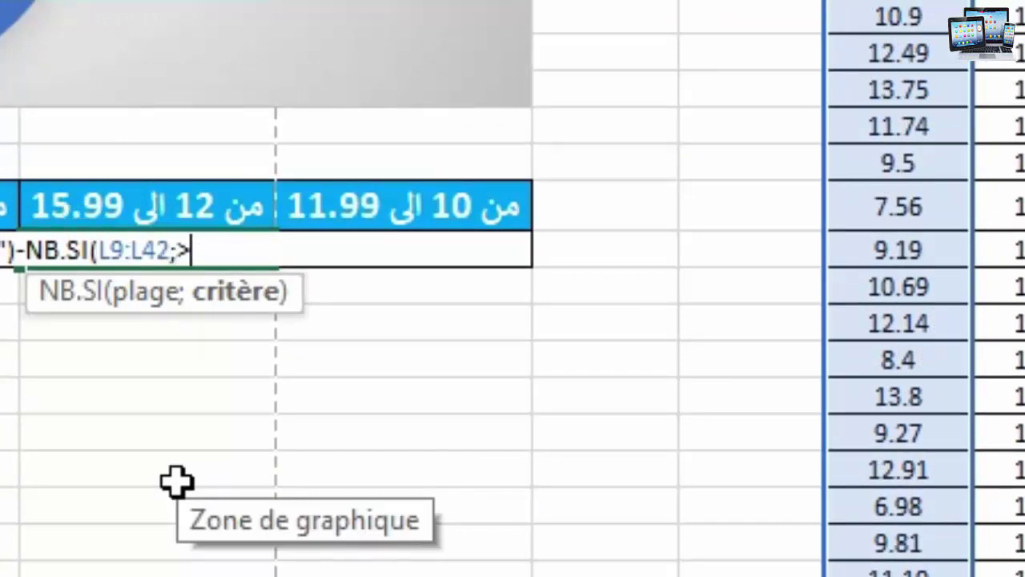
pyautogui.press('BackSpace')
pyautogui.write('">15.99"')
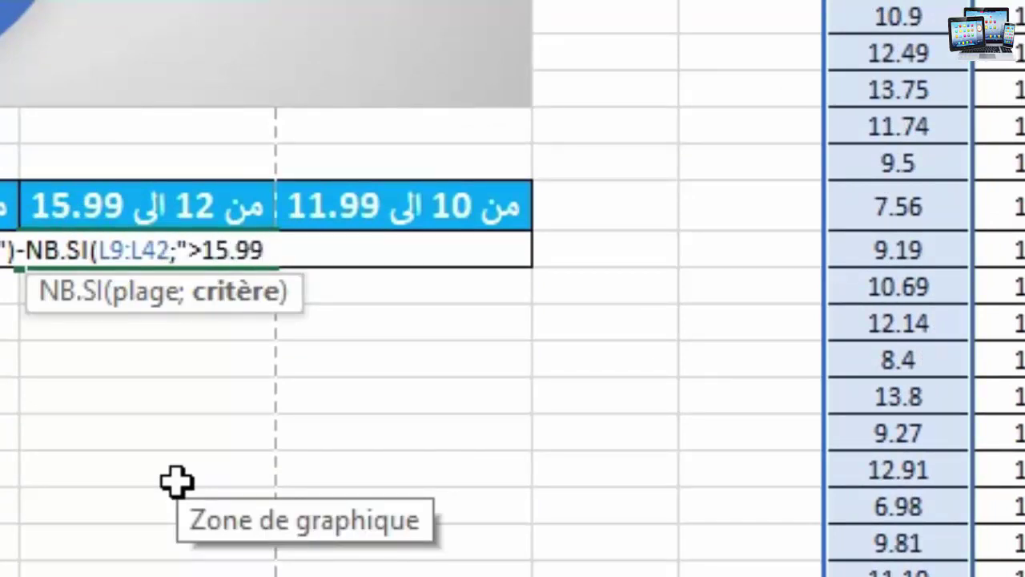
pyautogui.press('Return')
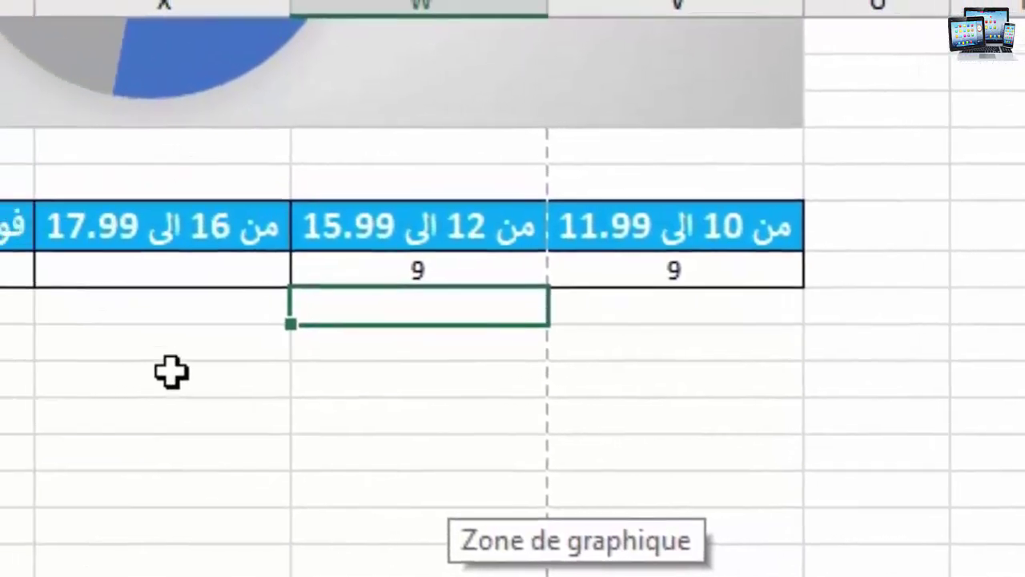
# Begin the formula under "من 16 الى 17.99" with NB.SI over L9:L42 and the criterion ">=16"
pyautogui.click(192, 270)
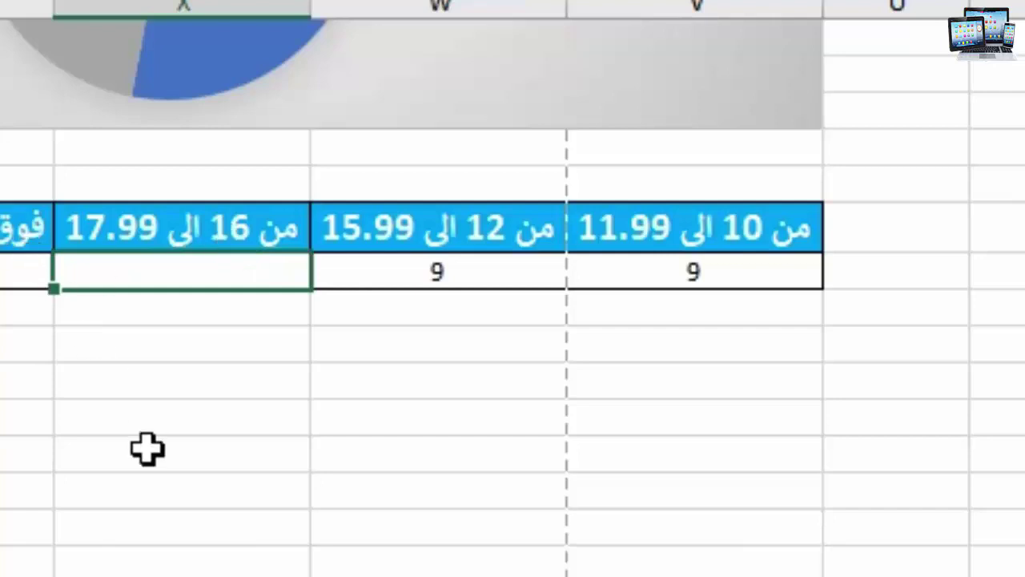
pyautogui.write('=nb.si(')
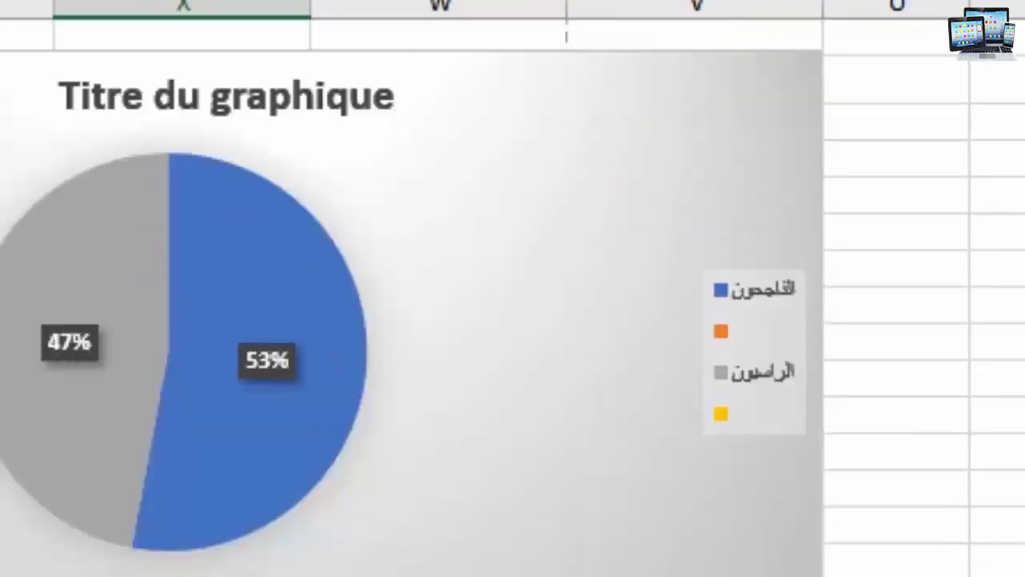
pyautogui.write(';')
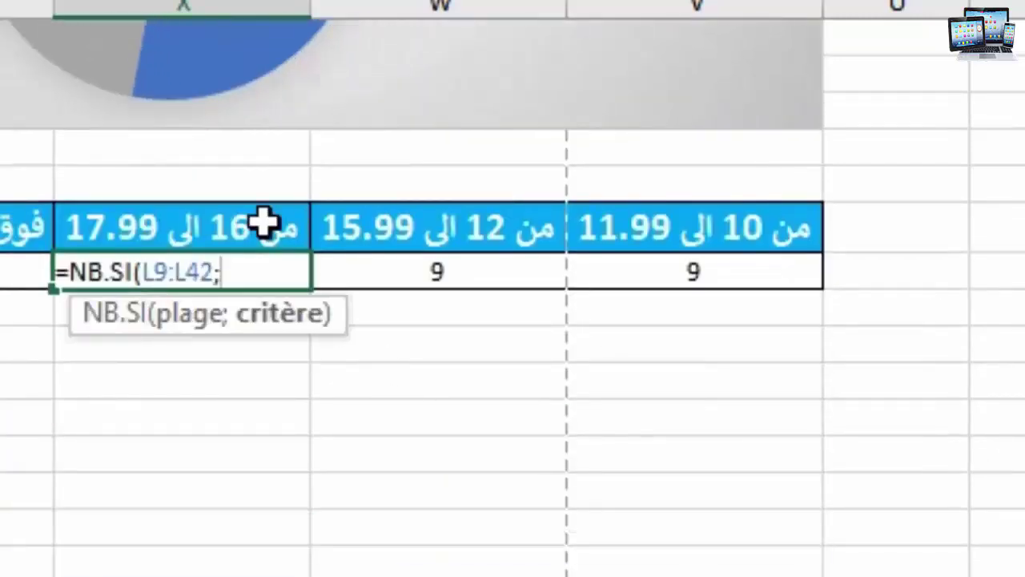
pyautogui.write('>')
pyautogui.press('BackSpace')
pyautogui.press('BackSpace')
pyautogui.write(';"')
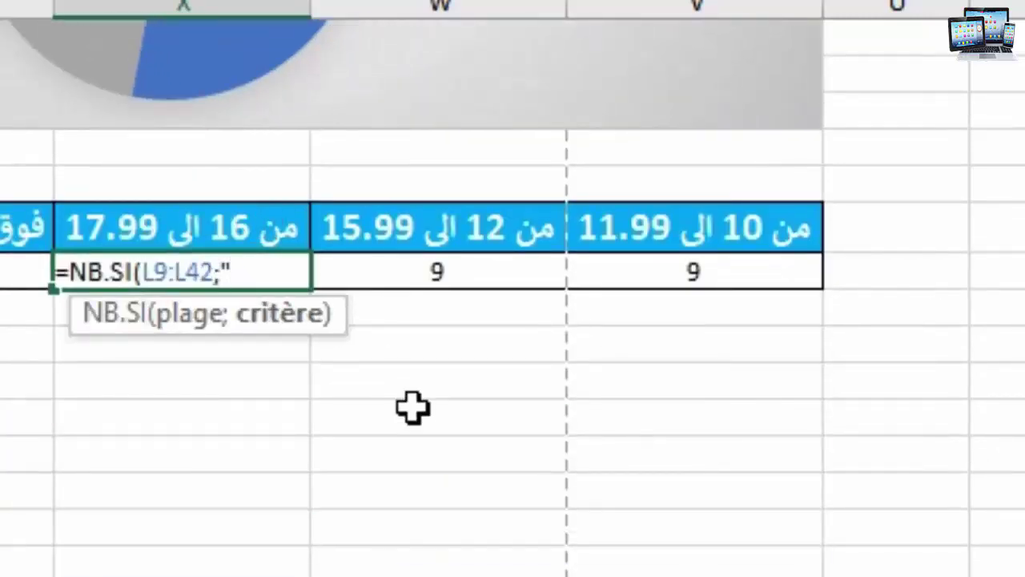
pyautogui.write('>=16")')
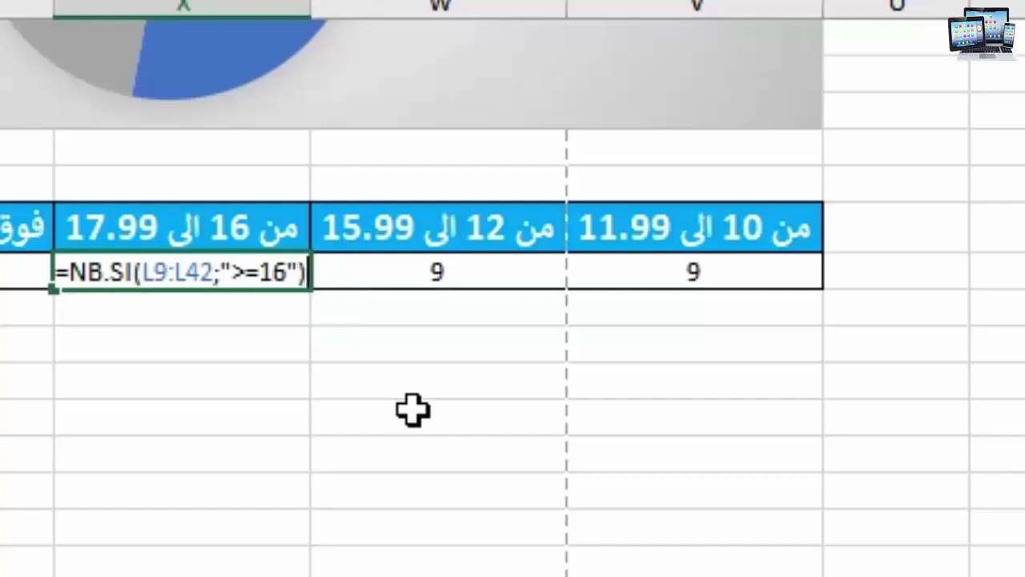
# Subtract NB.SI over L9:L42 with the criterion ">17.99" from the 16 to 17.99 count and enter the formula
pyautogui.write('-nb.si(')
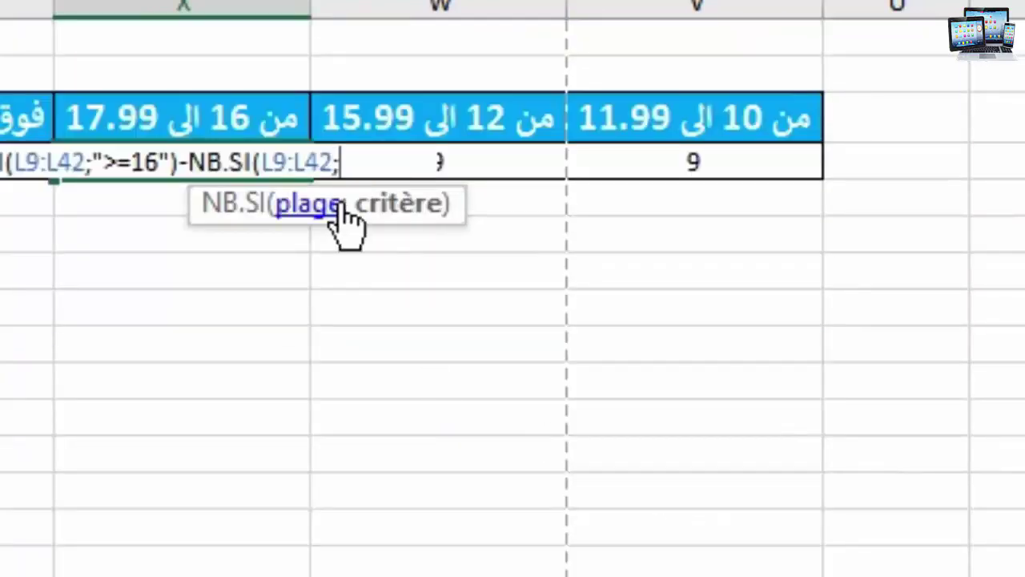
pyautogui.write('">17.99")')
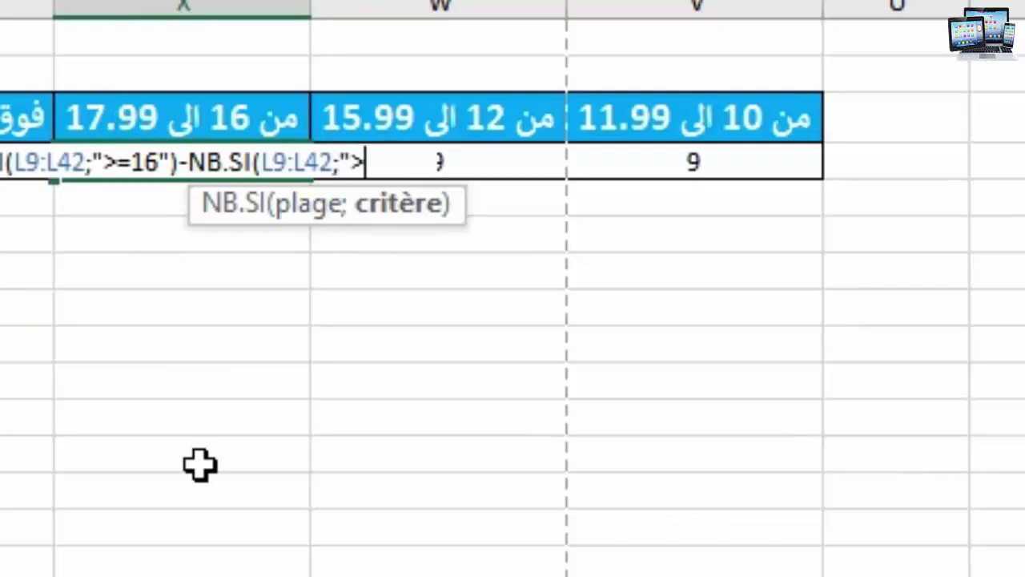
pyautogui.press('Return')
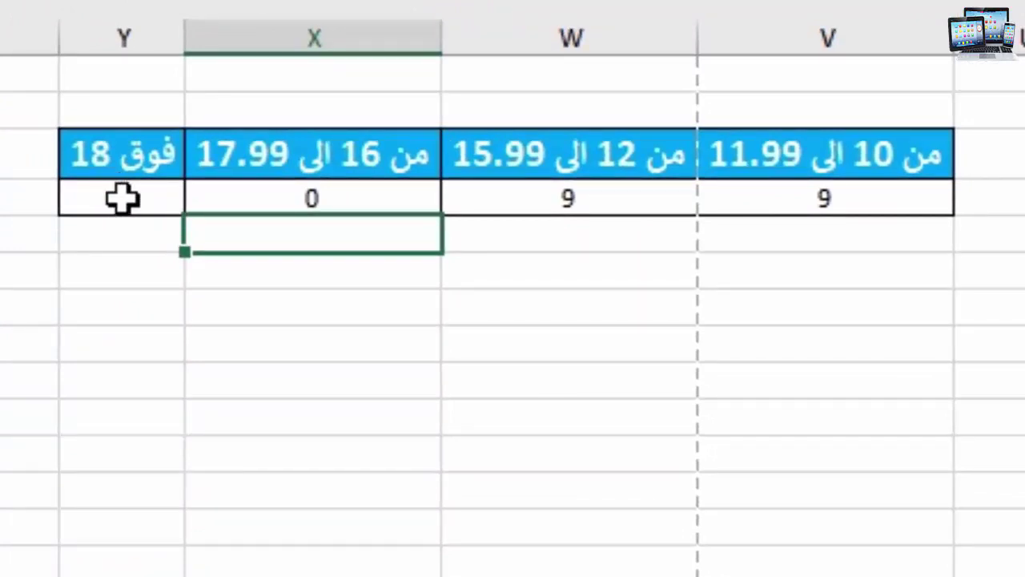
# Enter an NB.SI formula under "فوق 18" that counts the averages in L9:L42 with the criterion ">18"
pyautogui.click(132, 202)
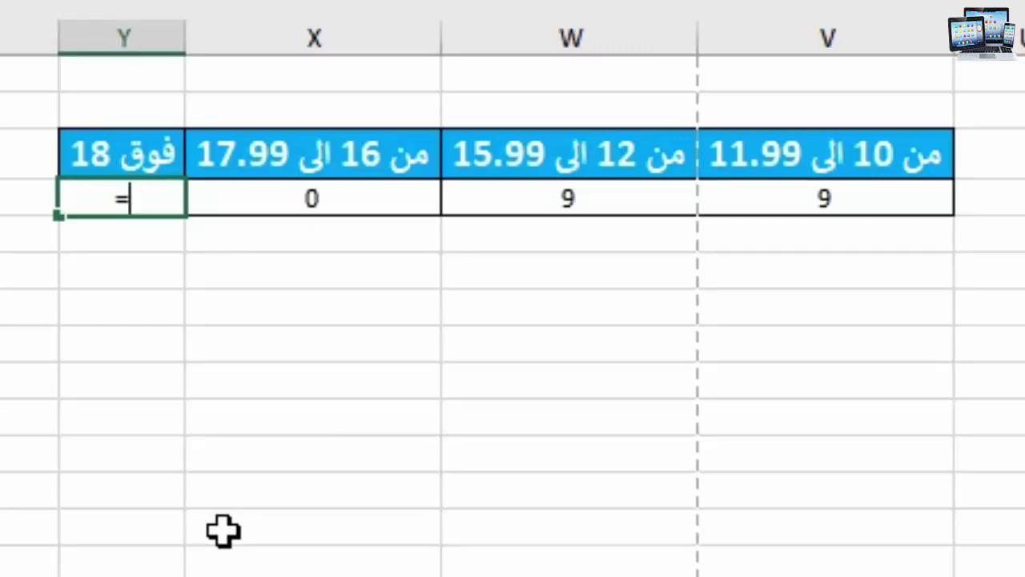
pyautogui.write('nb')
pyautogui.doubleClick(231, 514)
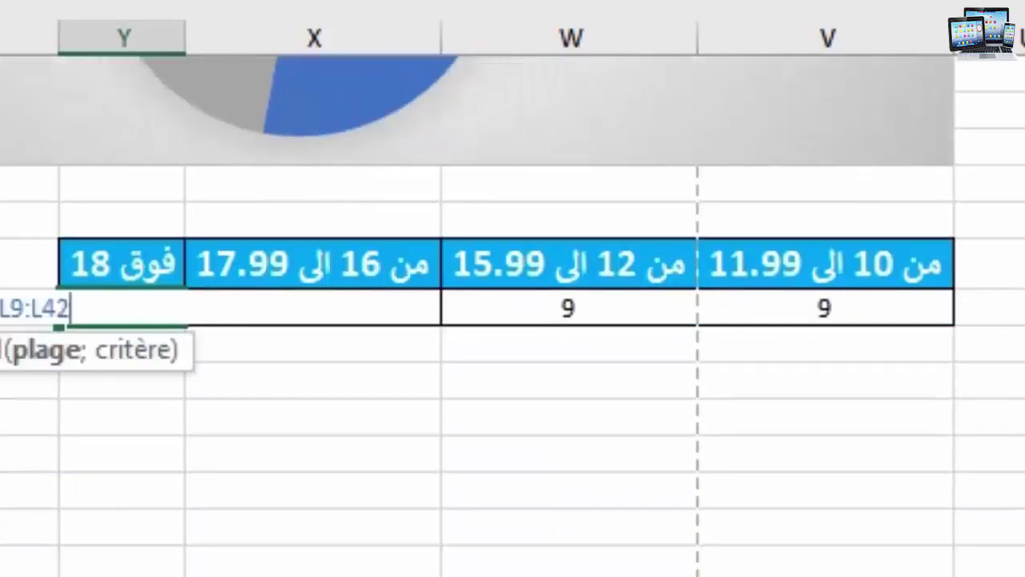
pyautogui.write(';')
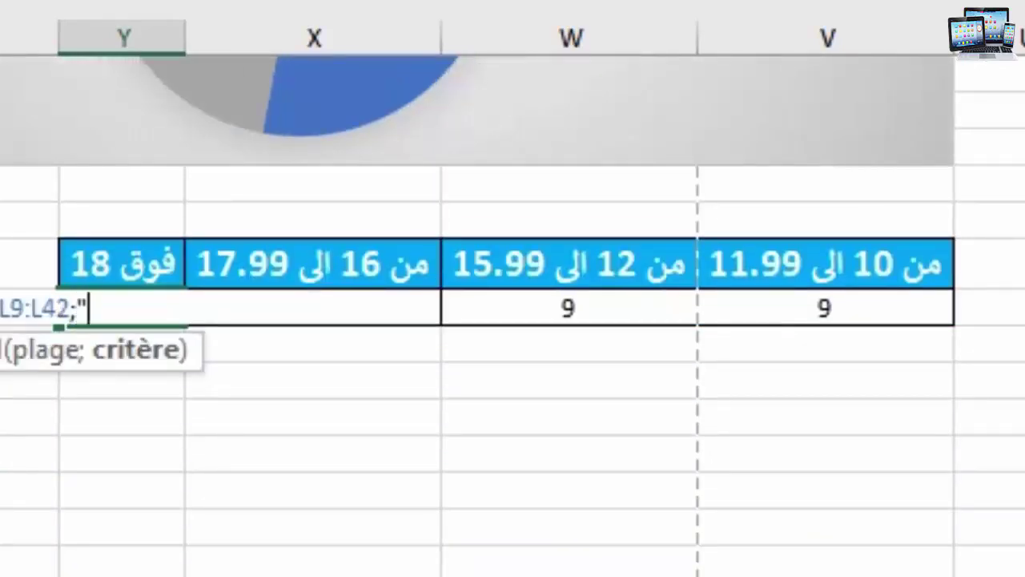
pyautogui.write('">18")')
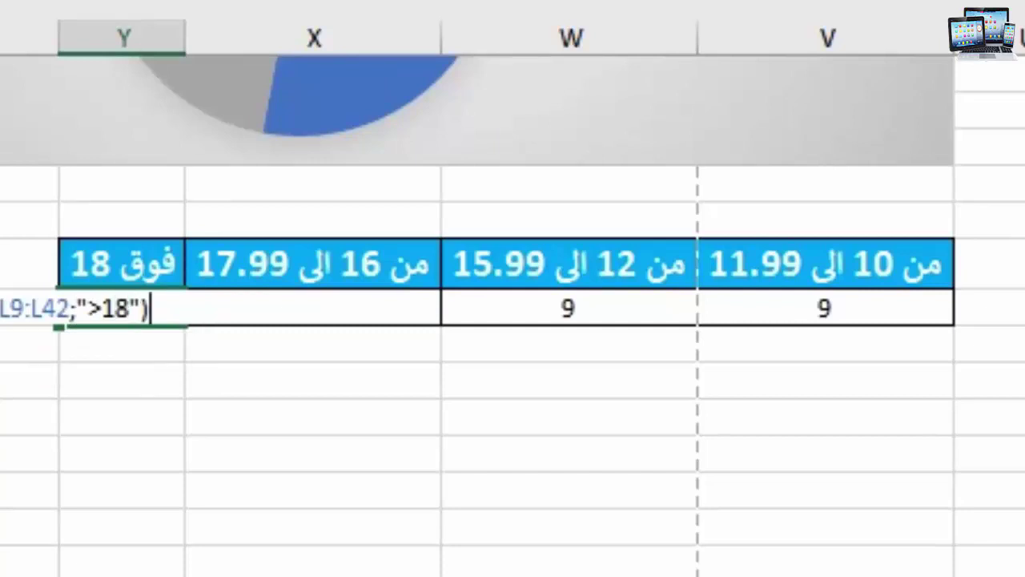
pyautogui.press('Return')
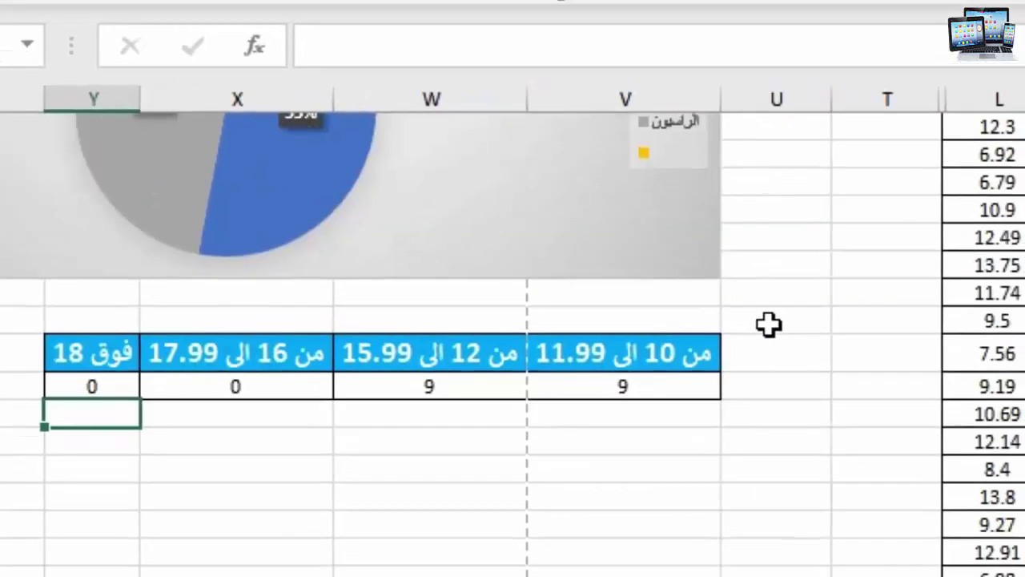
# Fill the averages 11.35, 10.9 and 11.74 in column L with orange to mark the 10 to 11.99 range
pyautogui.scroll(4, 737, 322)
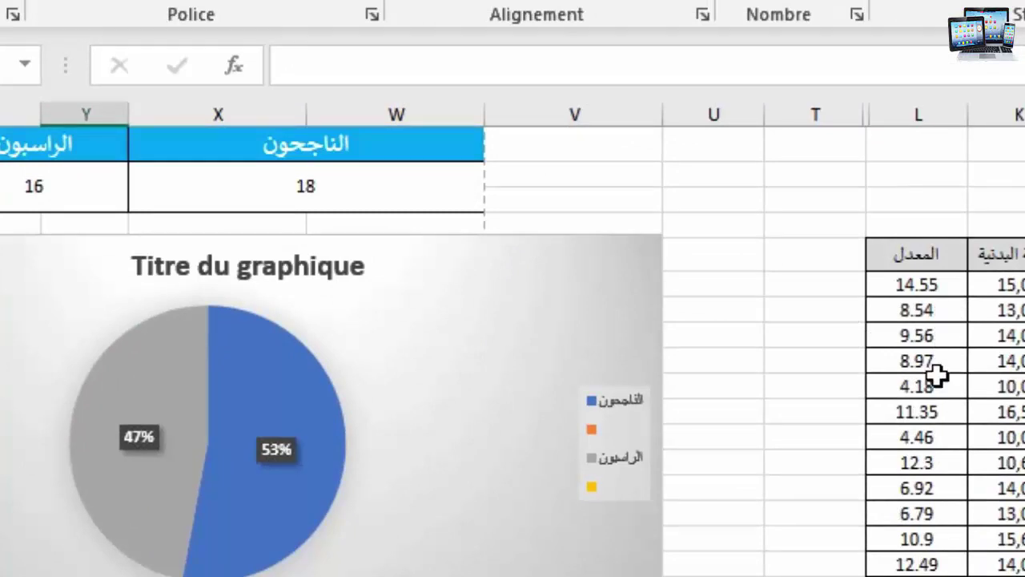
pyautogui.click(941, 411)
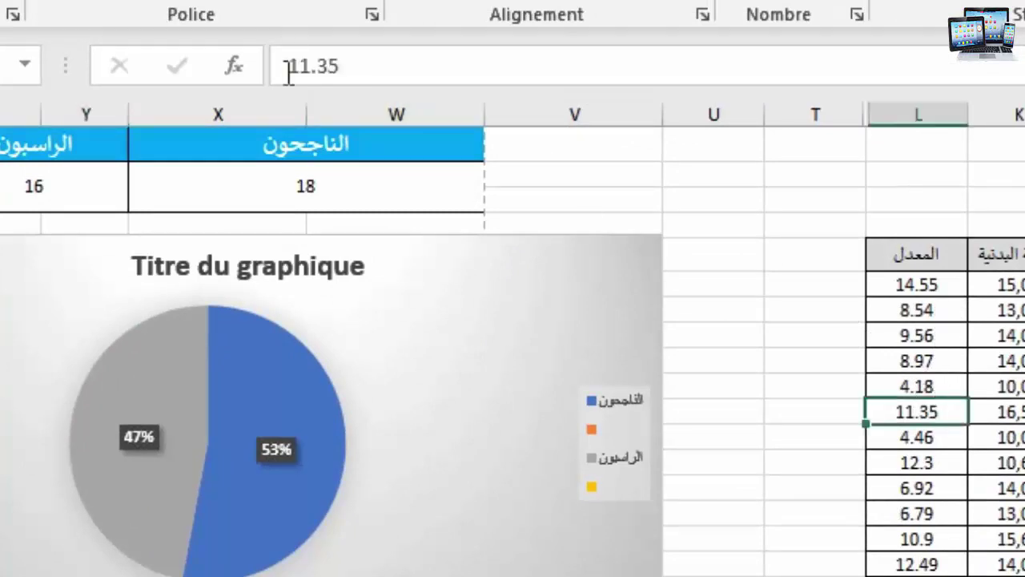
pyautogui.click(312, 2)
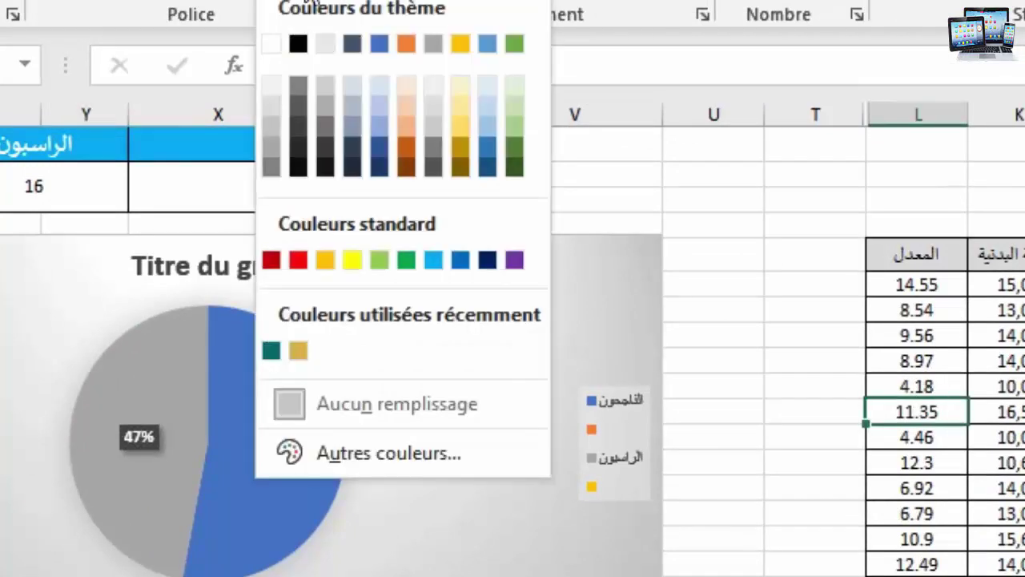
pyautogui.click(407, 45)
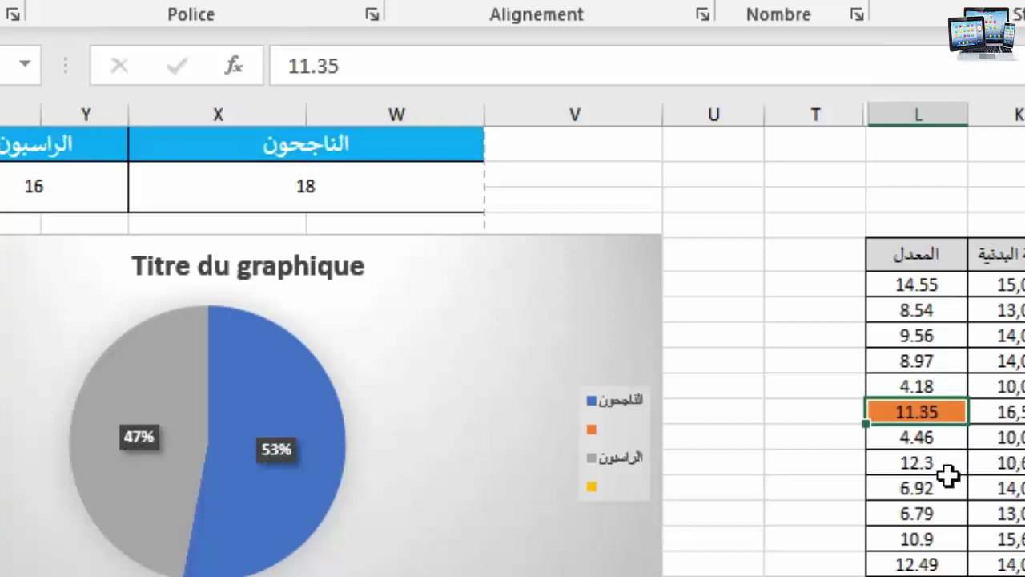
pyautogui.click(950, 540)
pyautogui.click(315, 3)
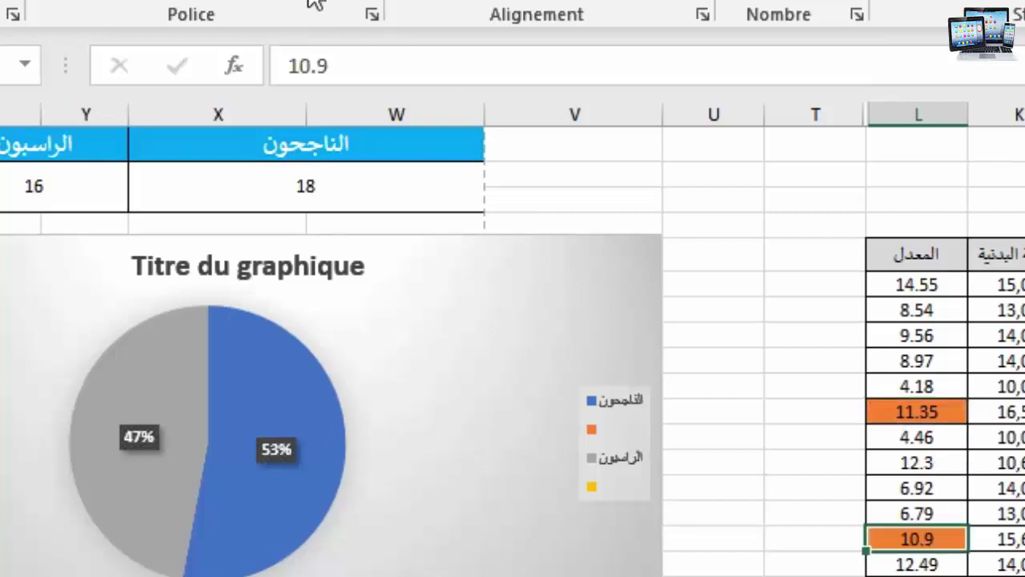
pyautogui.click(918, 576)
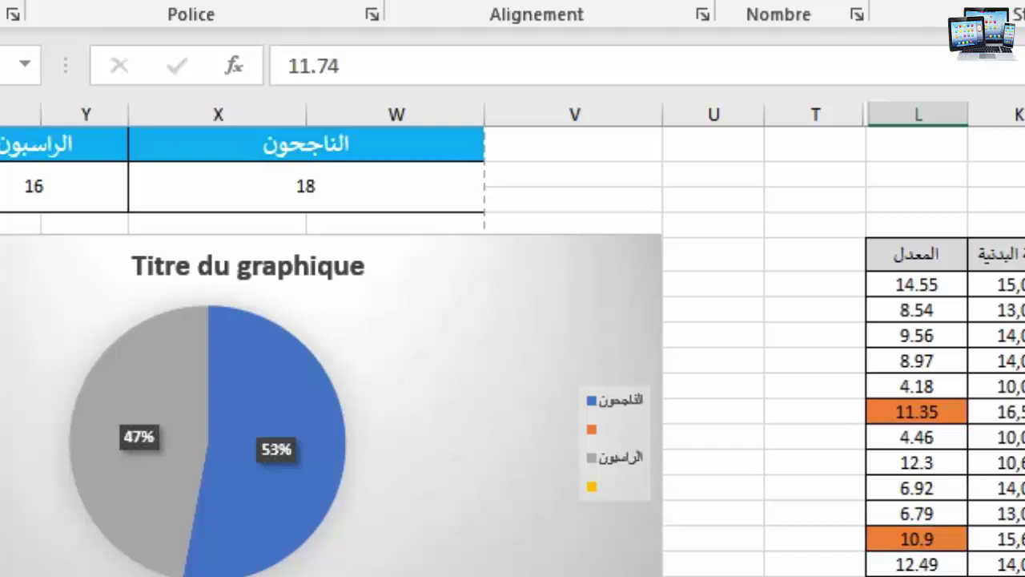
# Apply the same orange fill to the averages 10.69, 11.19, 11.07, 11.42, 10.75 and 11.26 in column L
pyautogui.scroll(-2, 739, 529)
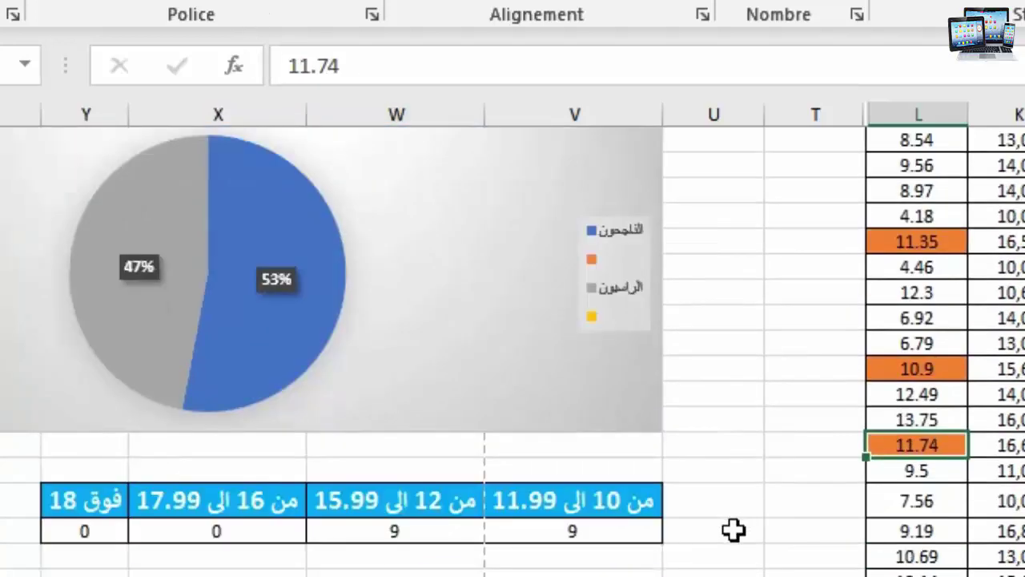
pyautogui.click(943, 556)
pyautogui.press('F4')
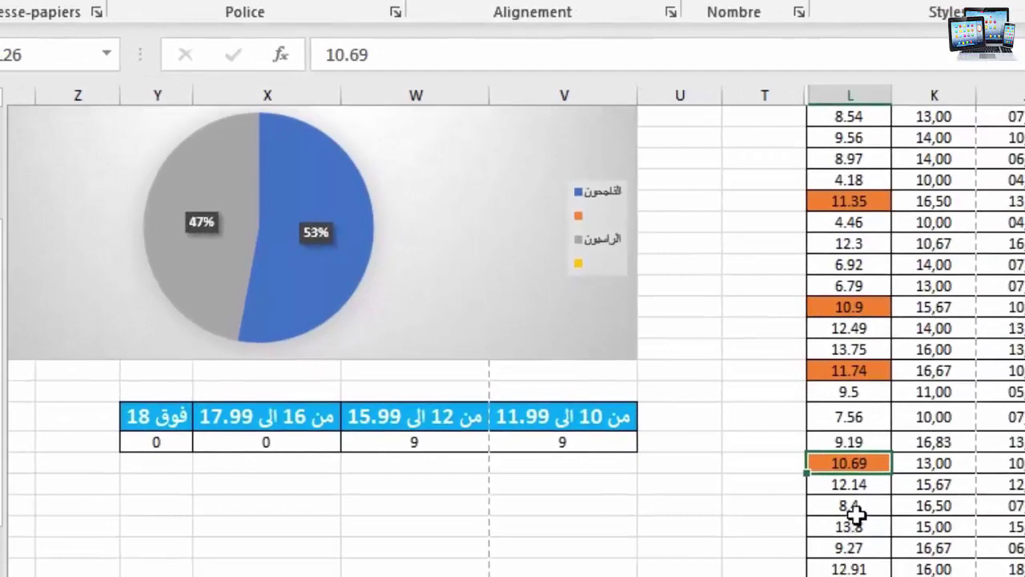
pyautogui.click(849, 576)
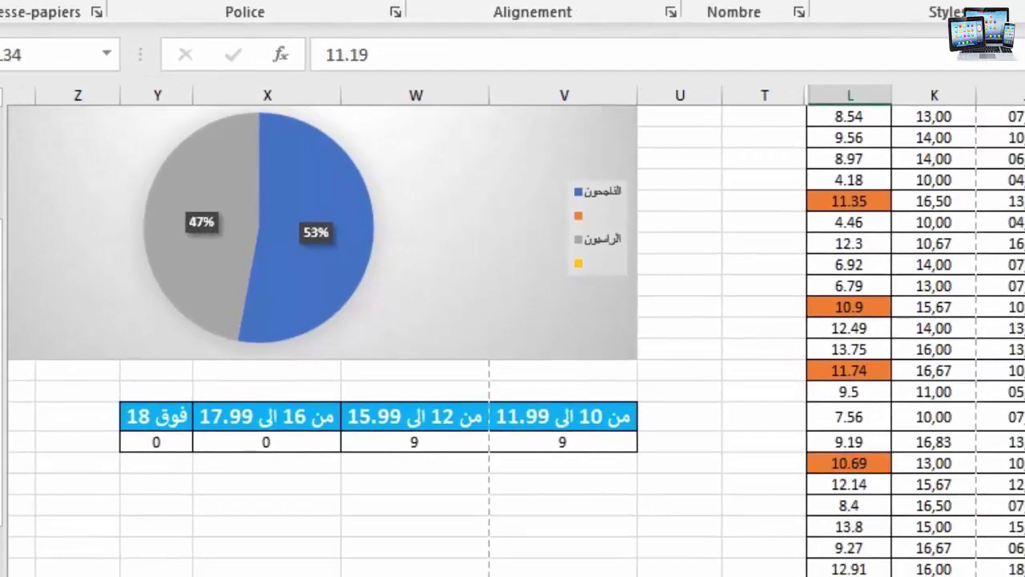
pyautogui.scroll(-3, 633, 352)
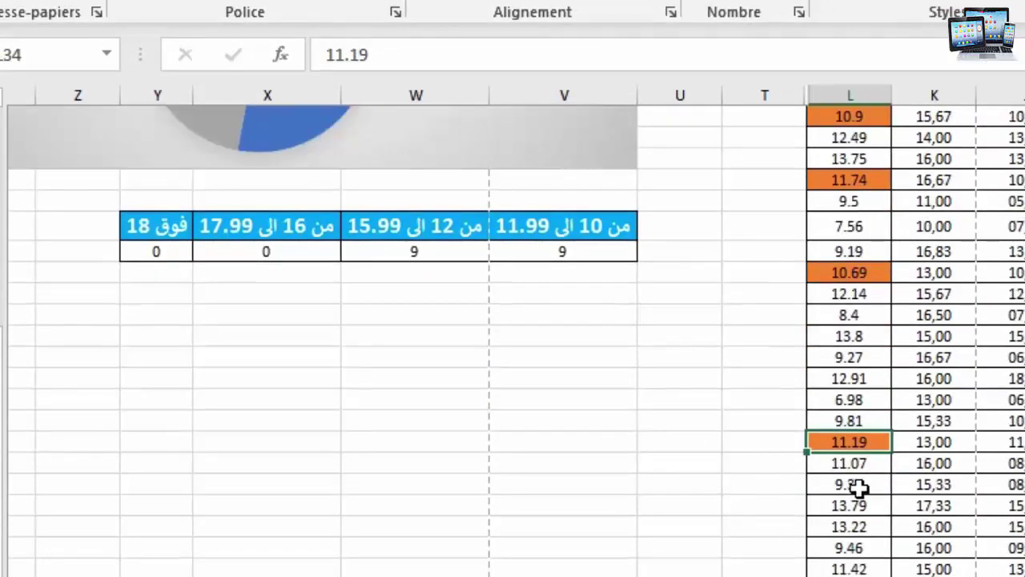
pyautogui.click(849, 465)
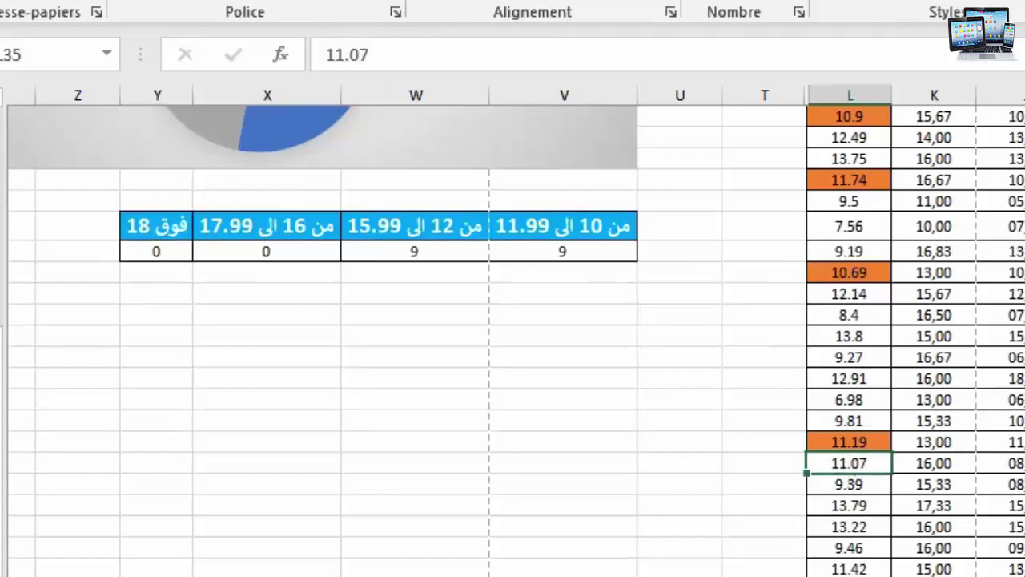
pyautogui.press('F4')
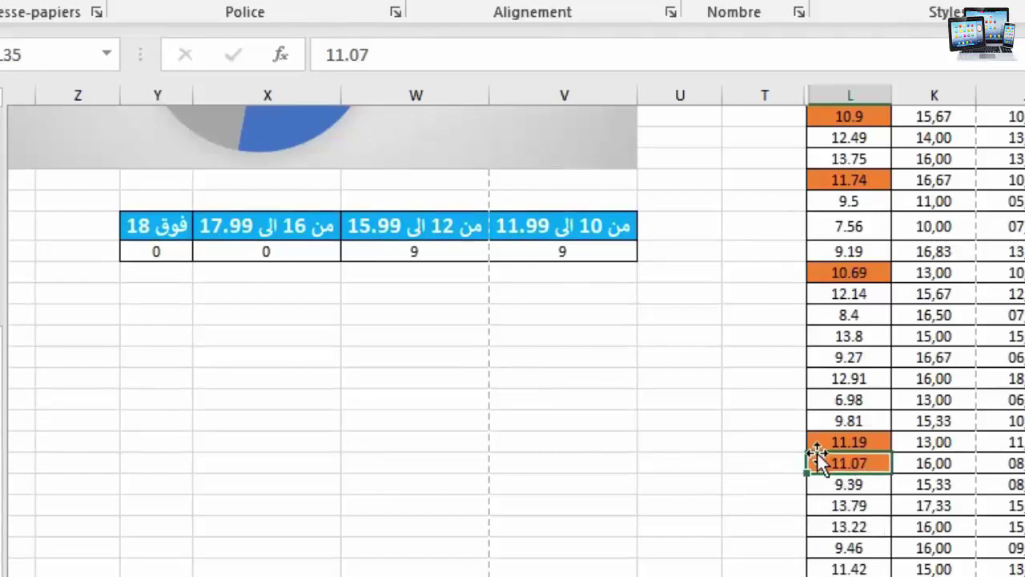
pyautogui.click(849, 569)
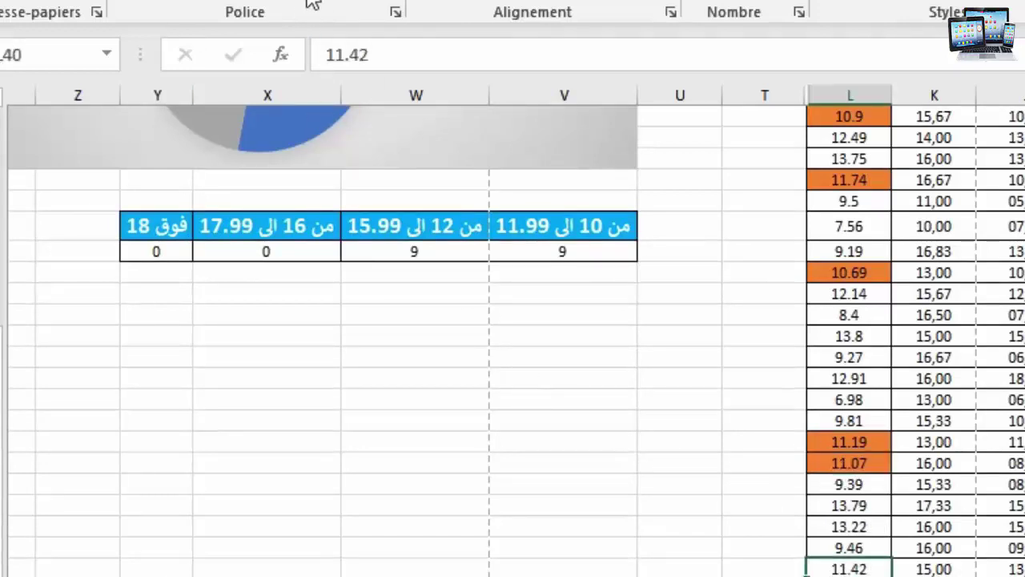
pyautogui.press('F4')
pyautogui.press('Down')
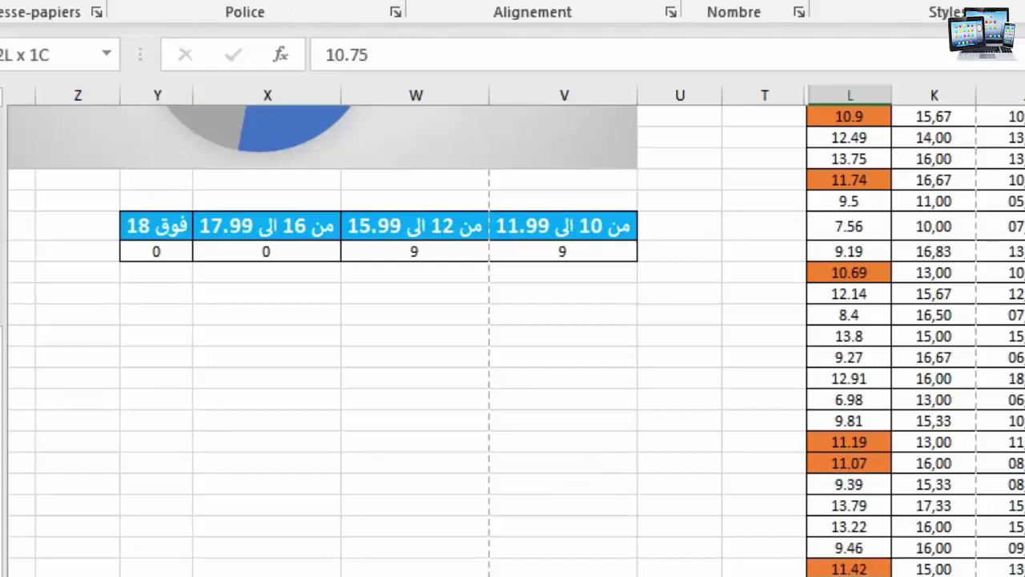
pyautogui.click(548, 439)
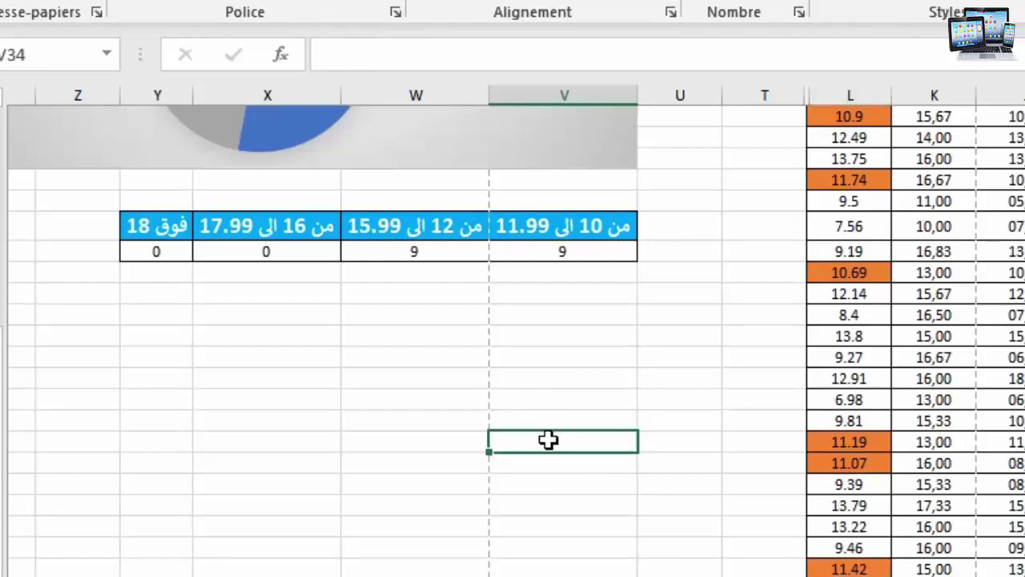
# Check the orange averages in column L against the count under "من 10 الى 11.99"
pyautogui.scroll(-3, 748, 485)
pyautogui.scroll(3, 747, 485)
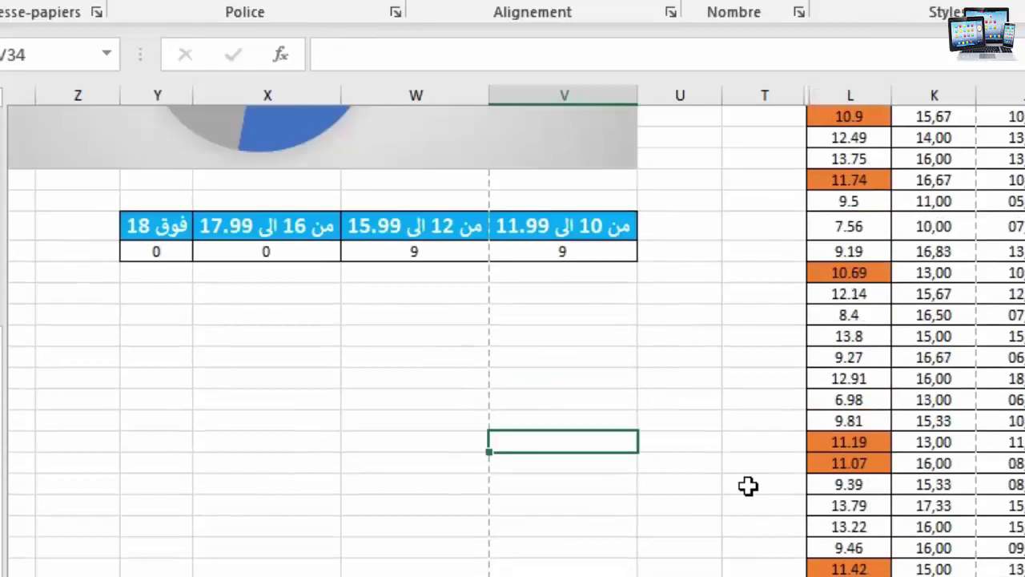
pyautogui.scroll(-1, 747, 485)
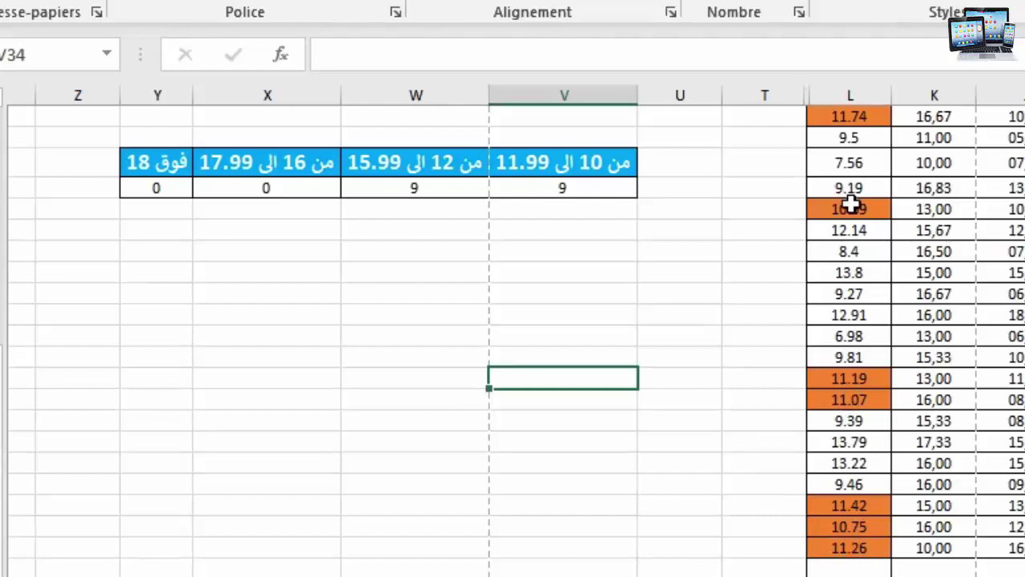
pyautogui.click(851, 207)
pyautogui.scroll(5, 652, 441)
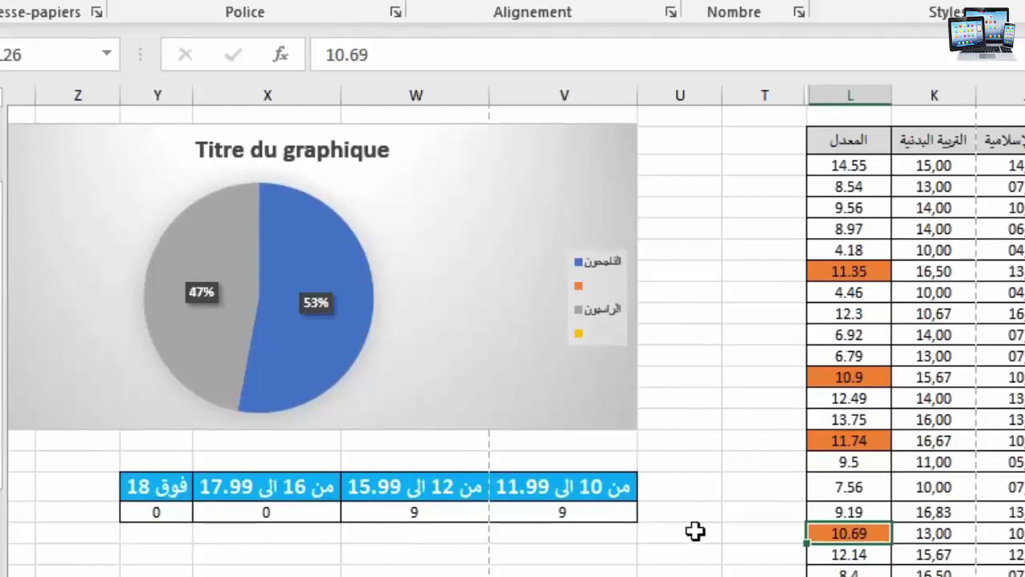
pyautogui.scroll(-1, 745, 459)
pyautogui.scroll(-1, 745, 459)
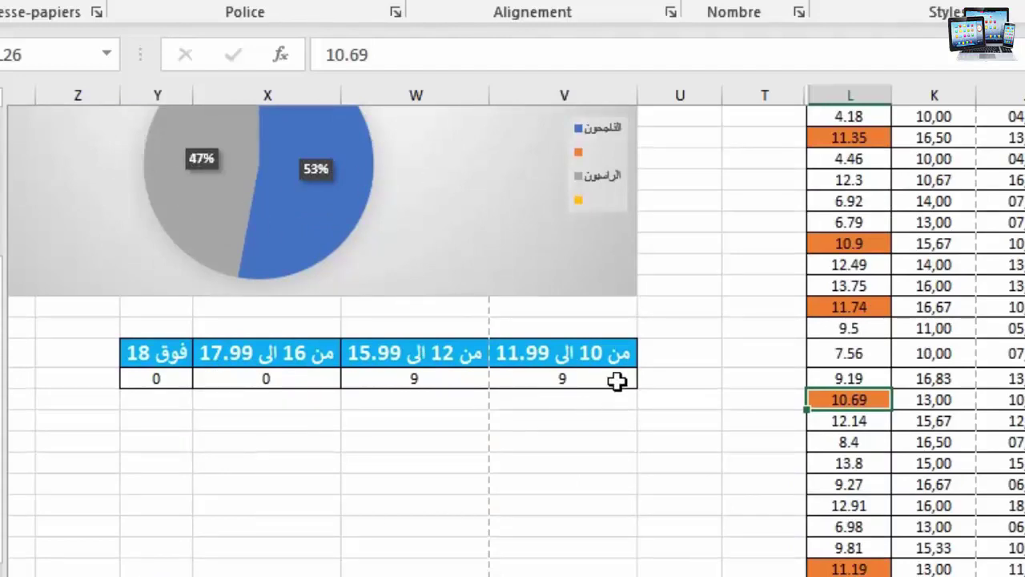
# Insert a clustered column chart from the grade-range table in columns V to Y and place it directly below that table
pyautogui.moveTo(617, 355); pyautogui.dragTo(178, 379)
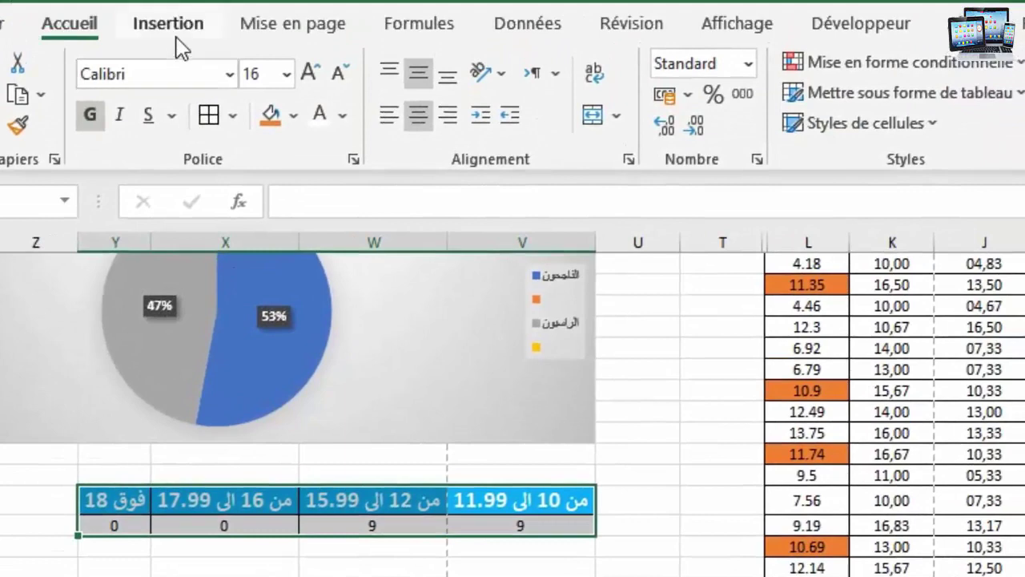
pyautogui.click(185, 6)
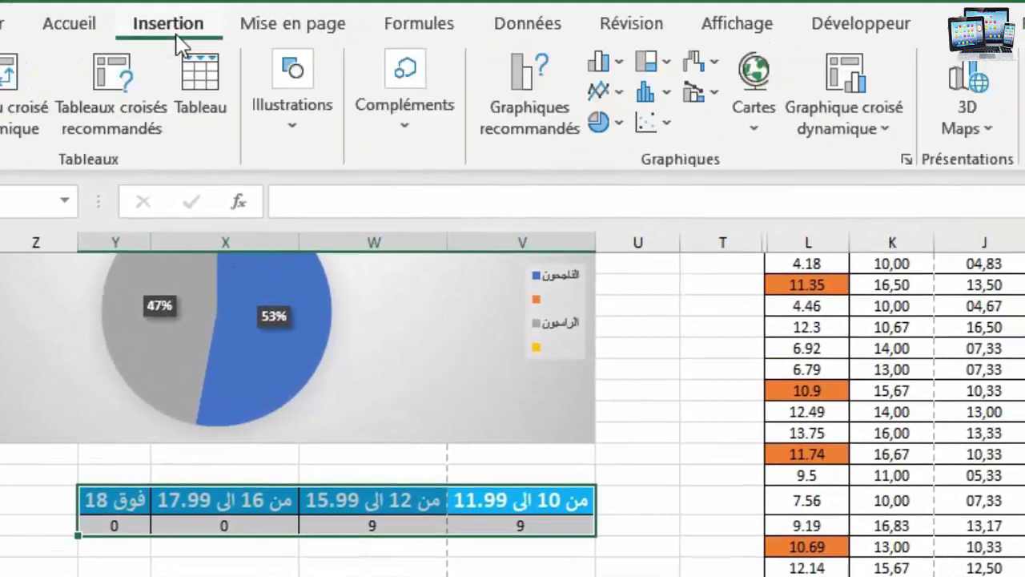
pyautogui.click(538, 106)
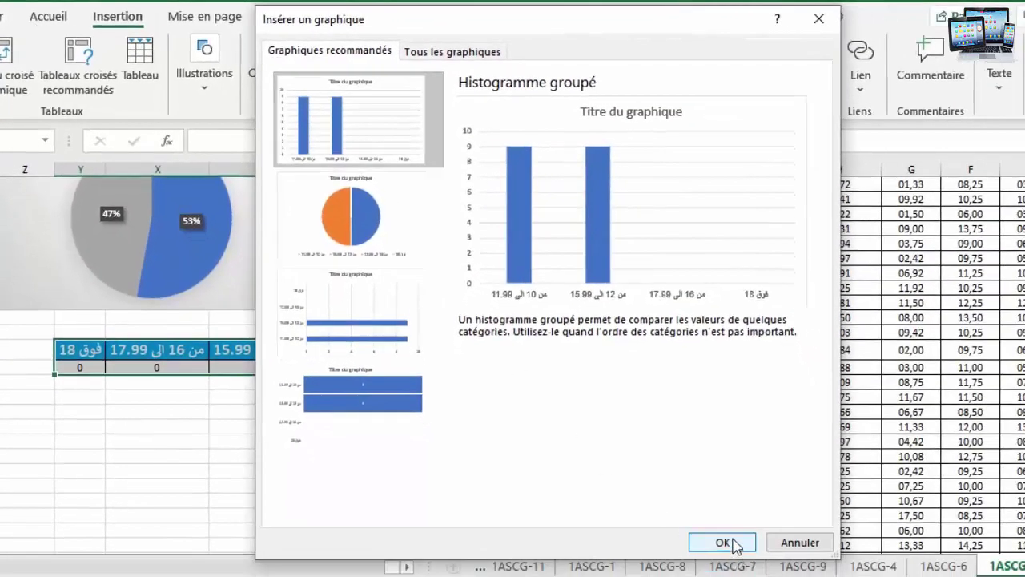
pyautogui.click(725, 542)
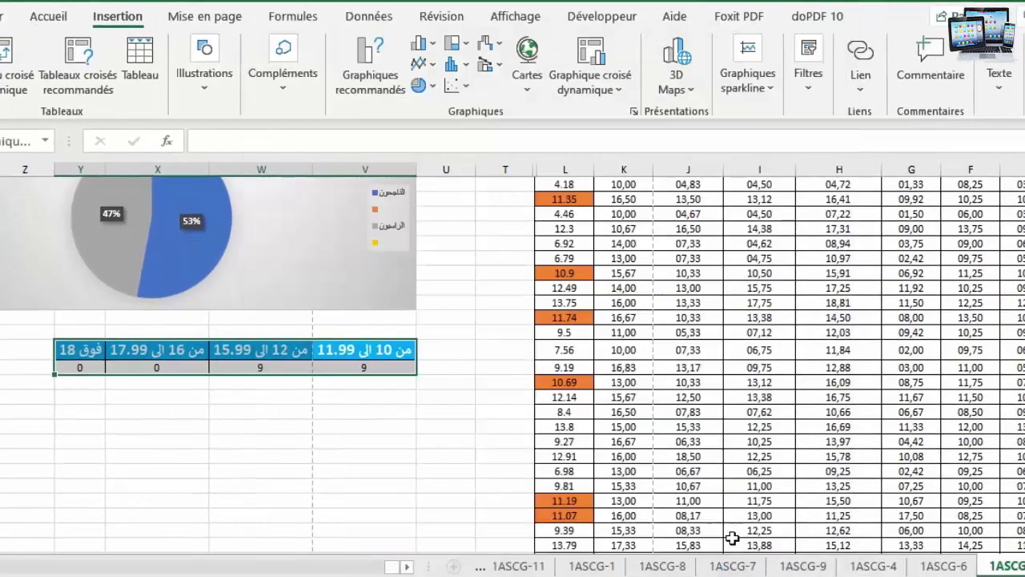
pyautogui.moveTo(659, 279); pyautogui.dragTo(339, 405)
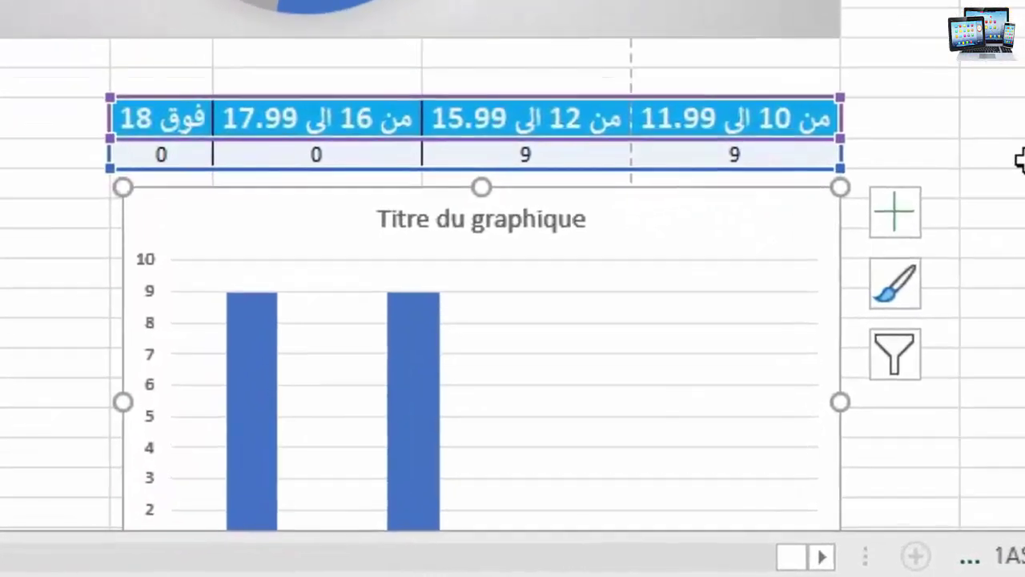
pyautogui.scroll(-3, 1018, 155)
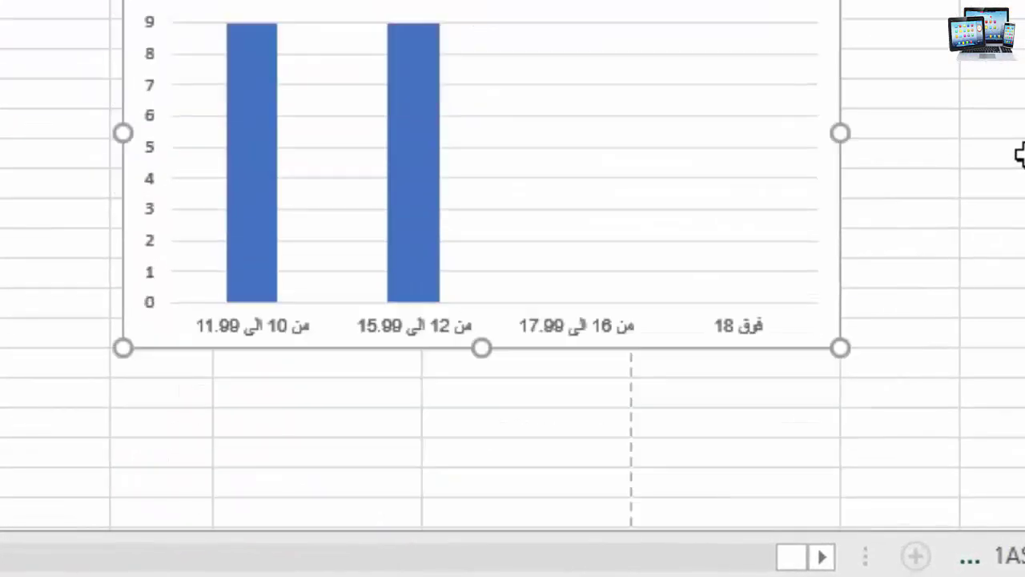
pyautogui.scroll(1, 945, 258)
pyautogui.click(944, 261)
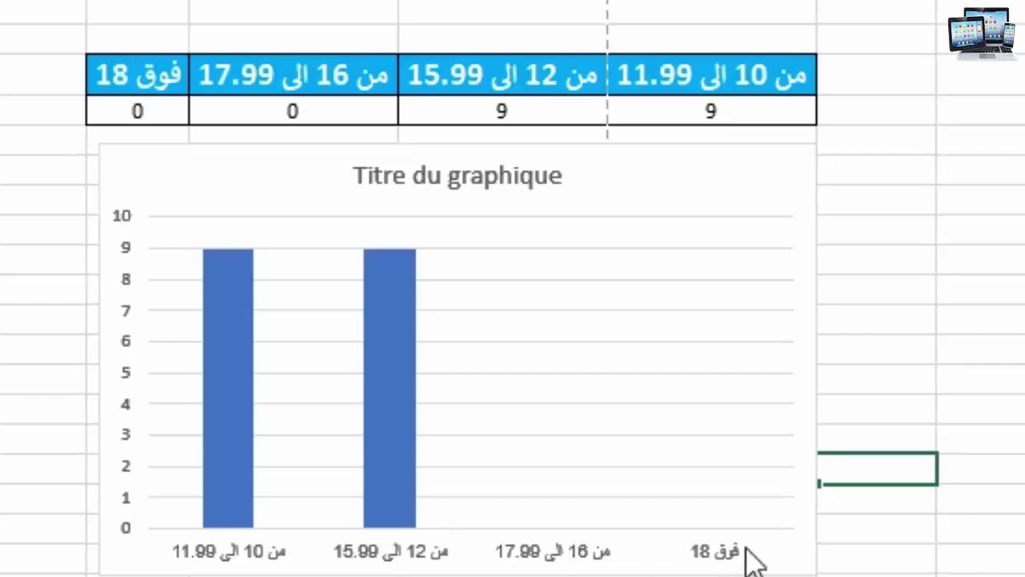
# Change the column chart's title to "تفيئ المعدلات"
pyautogui.click(488, 184)
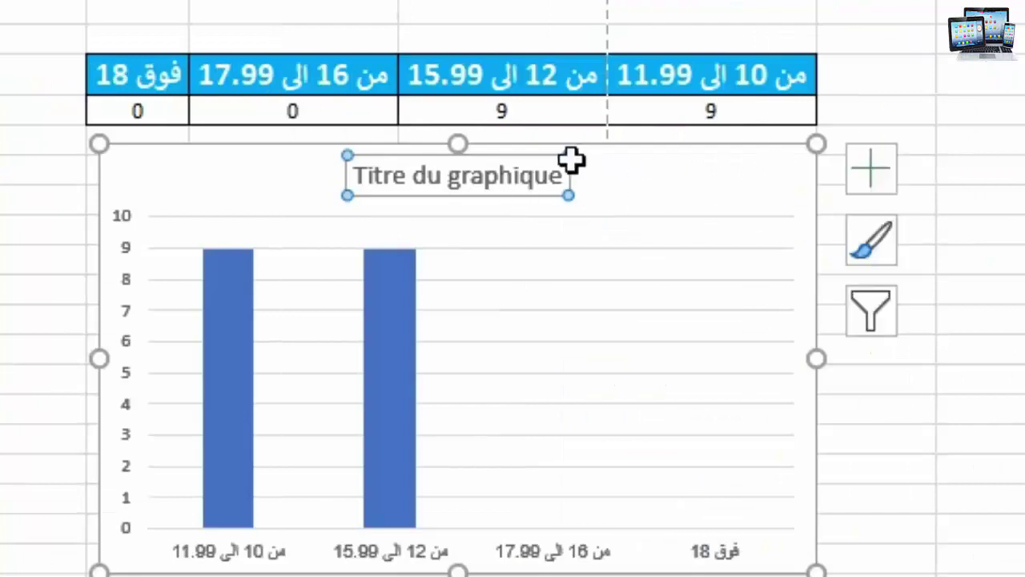
pyautogui.click(549, 177)
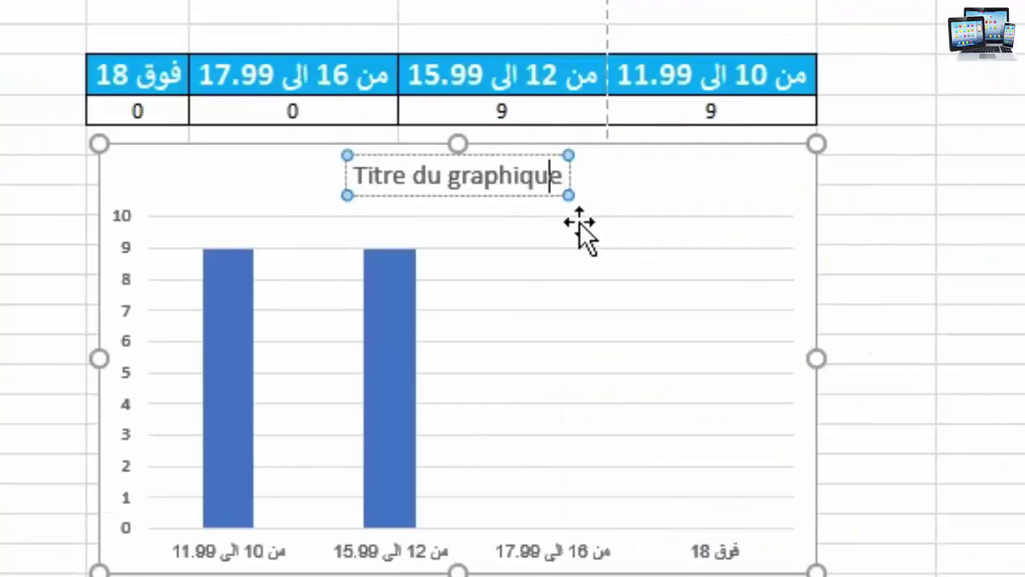
pyautogui.click(641, 164)
pyautogui.click(983, 120)
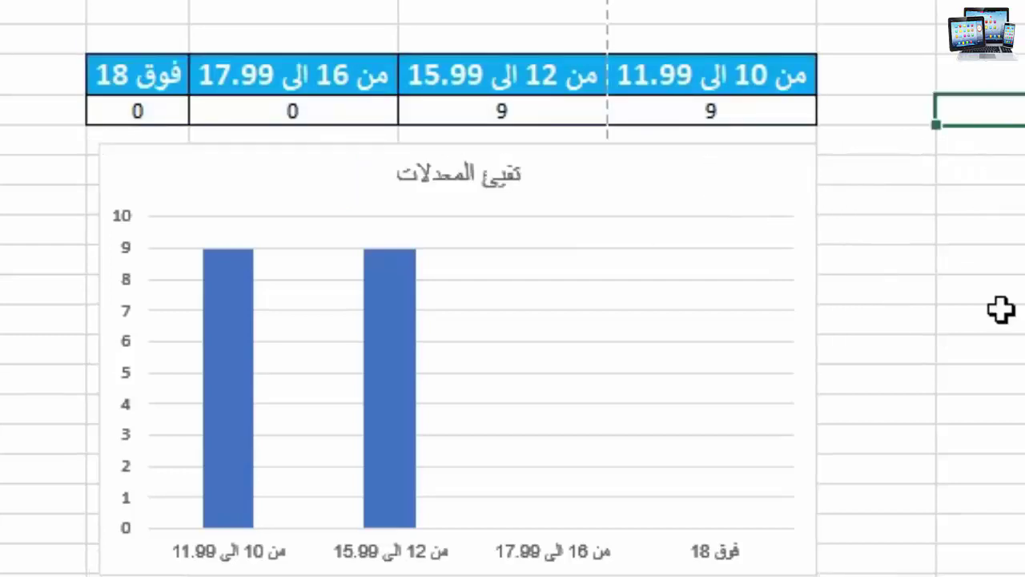
# Merge and centre cells W2 to Z2 above the pass/fail table and give them a thick outside border
pyautogui.scroll(4, 1000, 483)
pyautogui.scroll(3, 1000, 483)
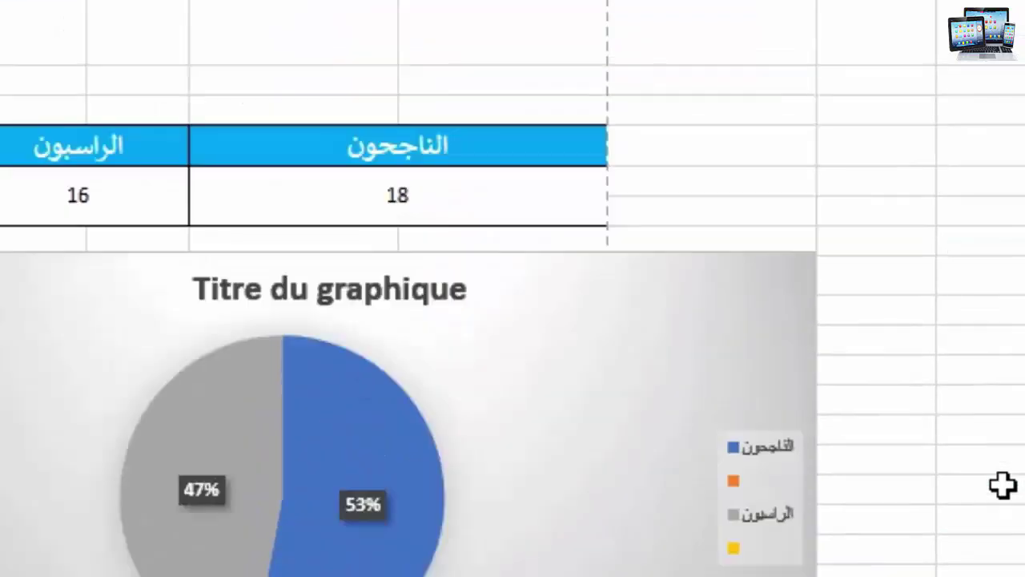
pyautogui.scroll(-3, 999, 483)
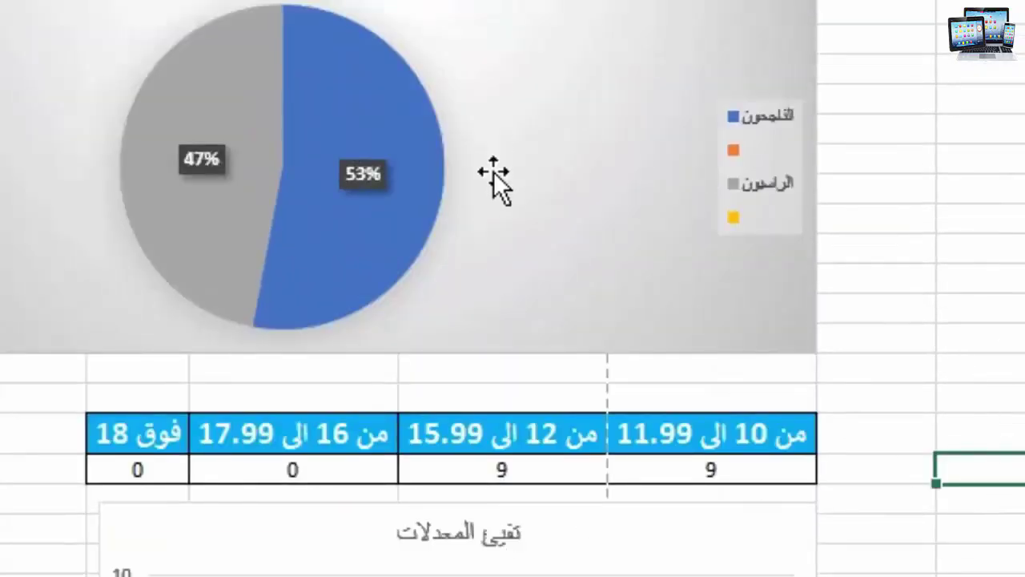
pyautogui.scroll(3, 581, 132)
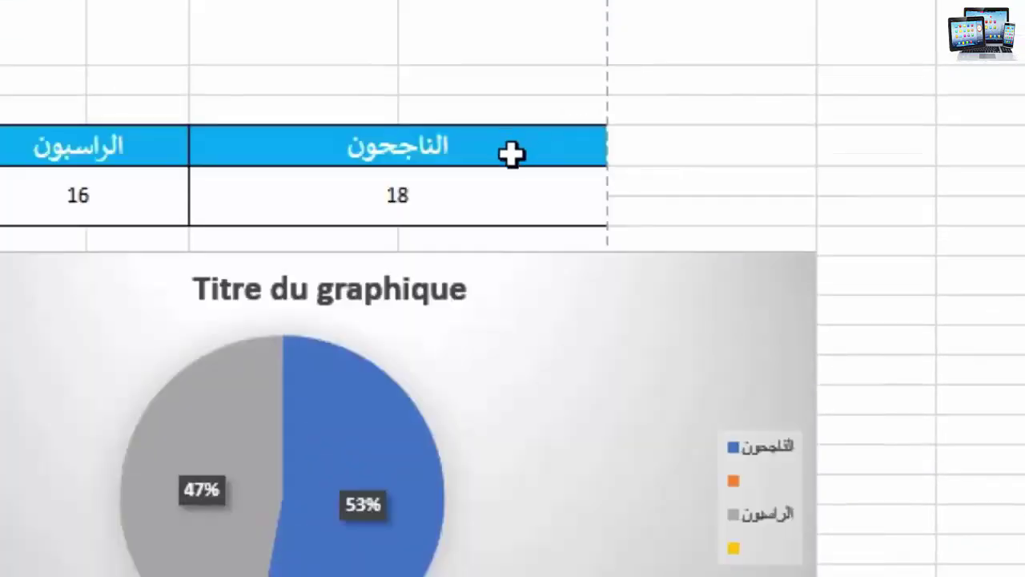
pyautogui.scroll(-7, 492, 411)
pyautogui.scroll(6, 503, 473)
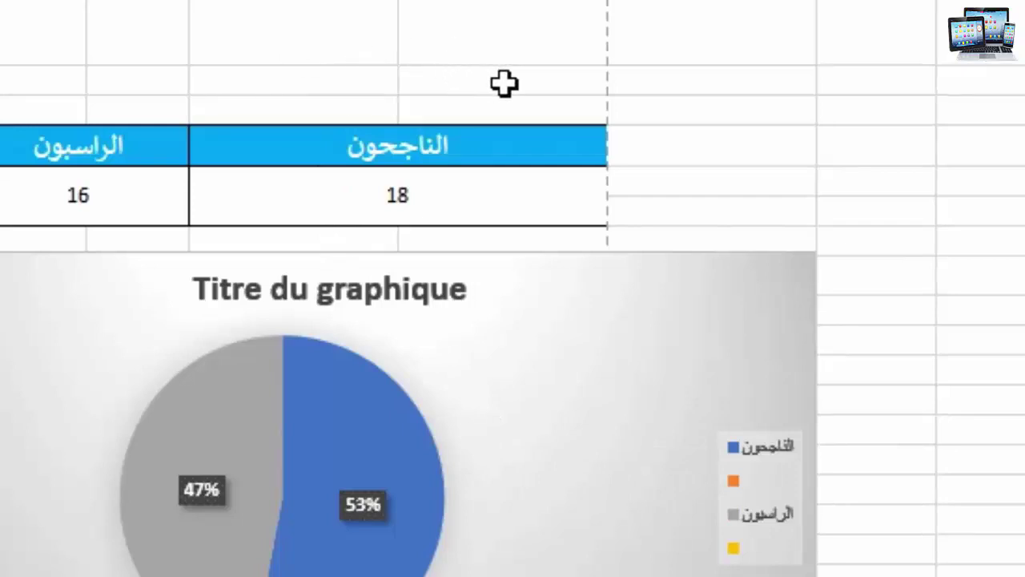
pyautogui.moveTo(504, 83); pyautogui.dragTo(44, 88)
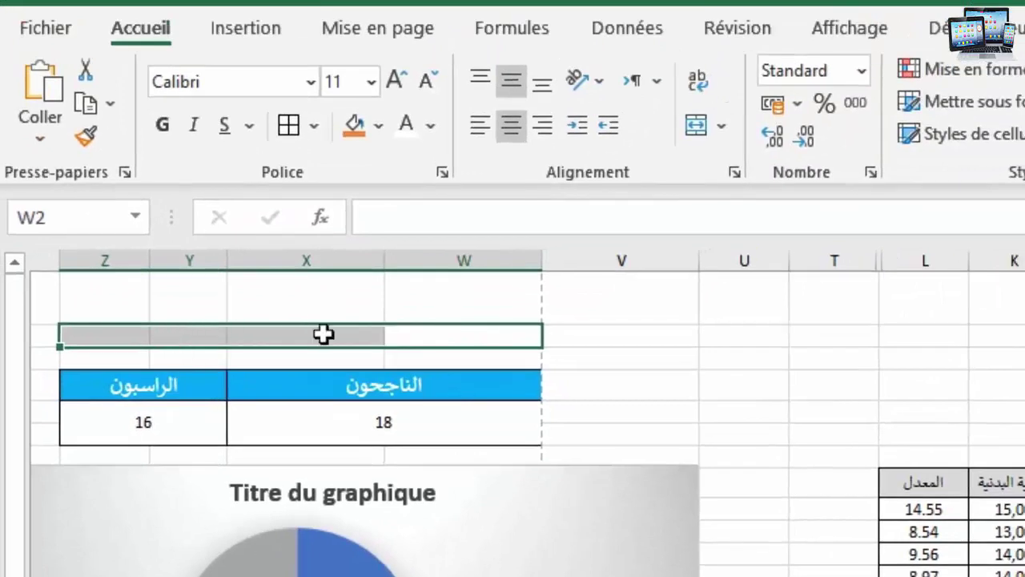
pyautogui.click(696, 125)
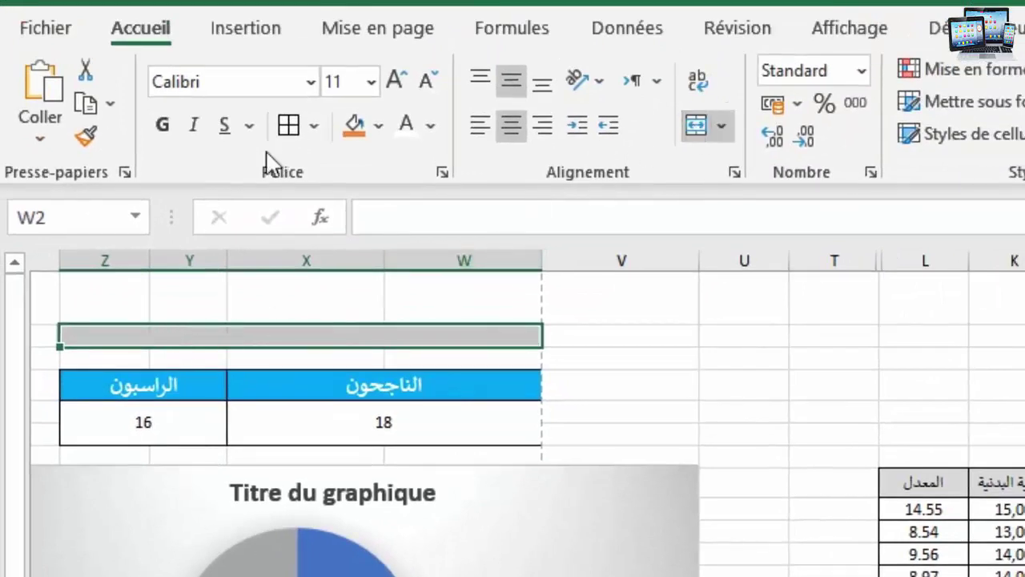
pyautogui.click(317, 126)
pyautogui.click(396, 493)
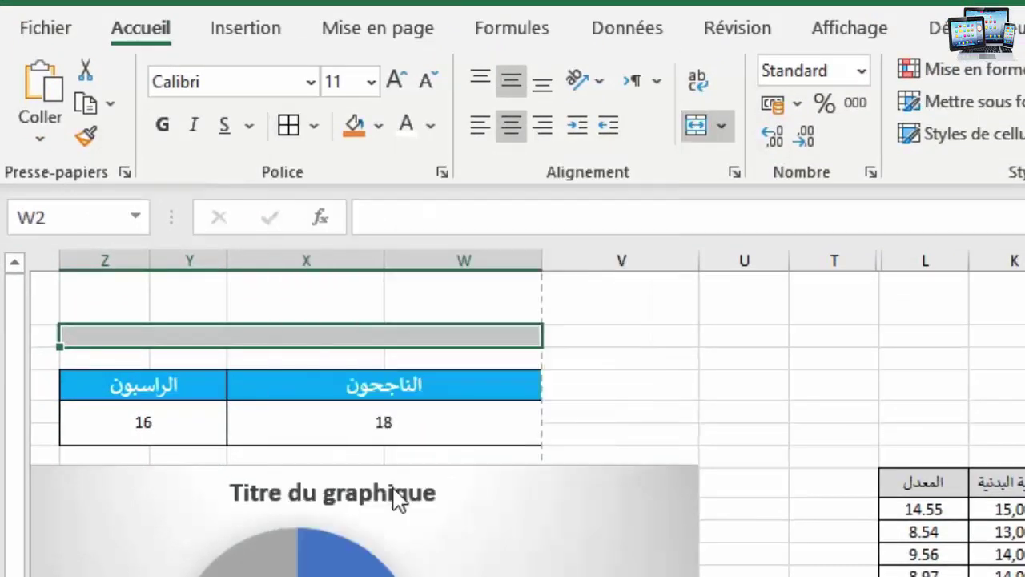
# Enter the heading "استثمار االنتائج" in the merged cell W2
pyautogui.doubleClick(307, 339)
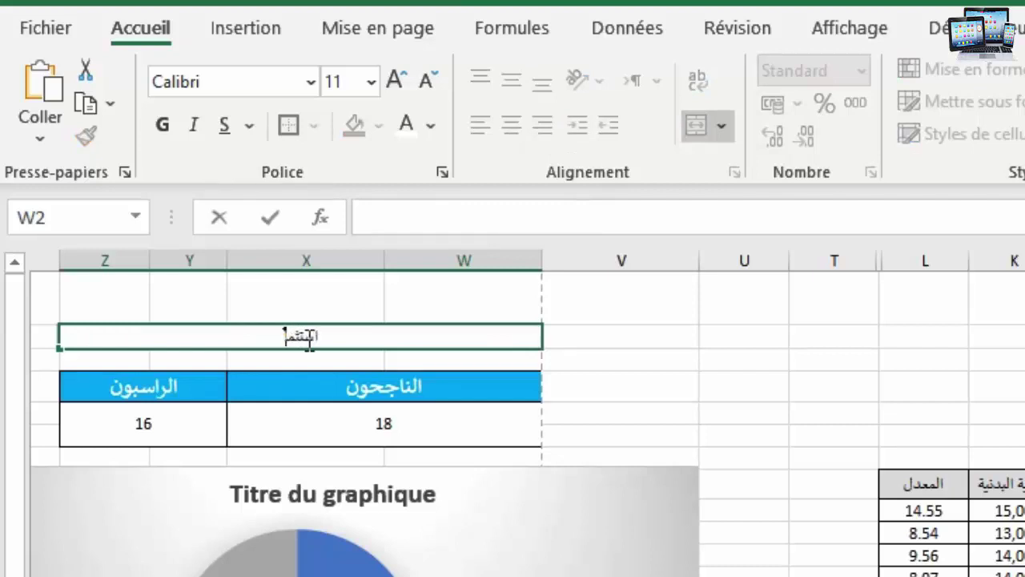
pyautogui.write('استثمار النتائ')
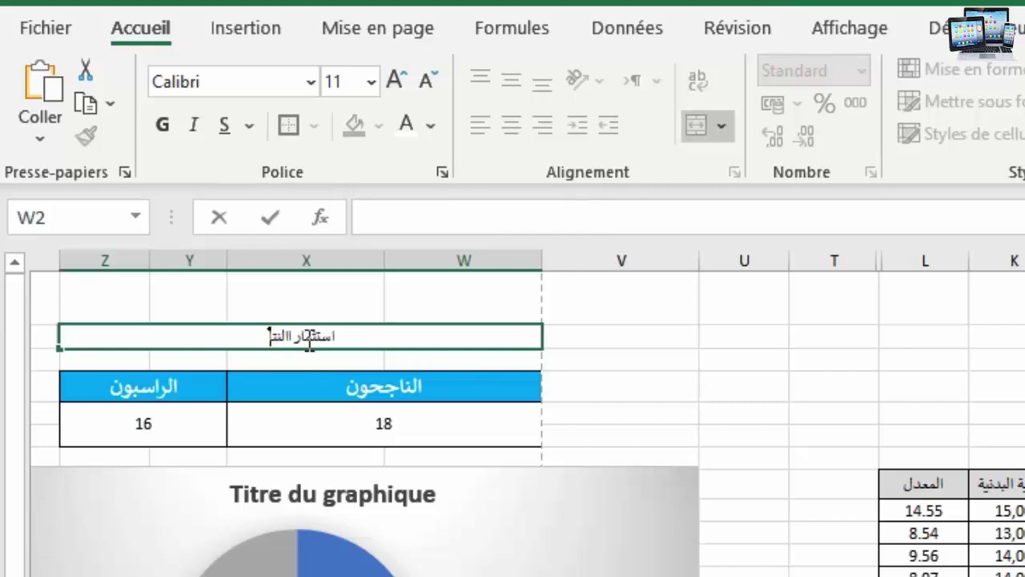
pyautogui.write('ج')
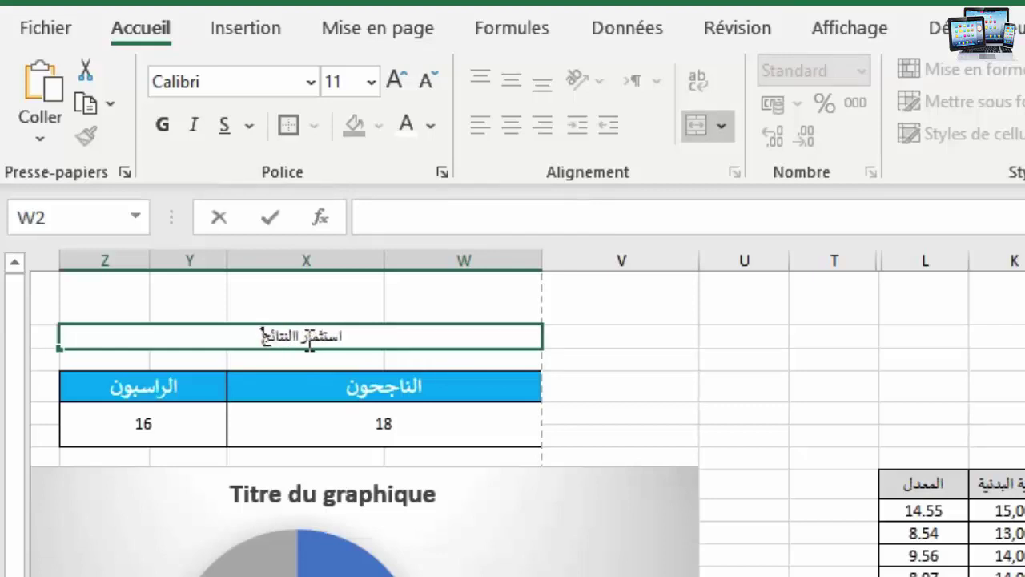
pyautogui.click(582, 327)
# Format the heading in W2 as bold with an orange fill and white text
pyautogui.click(480, 343)
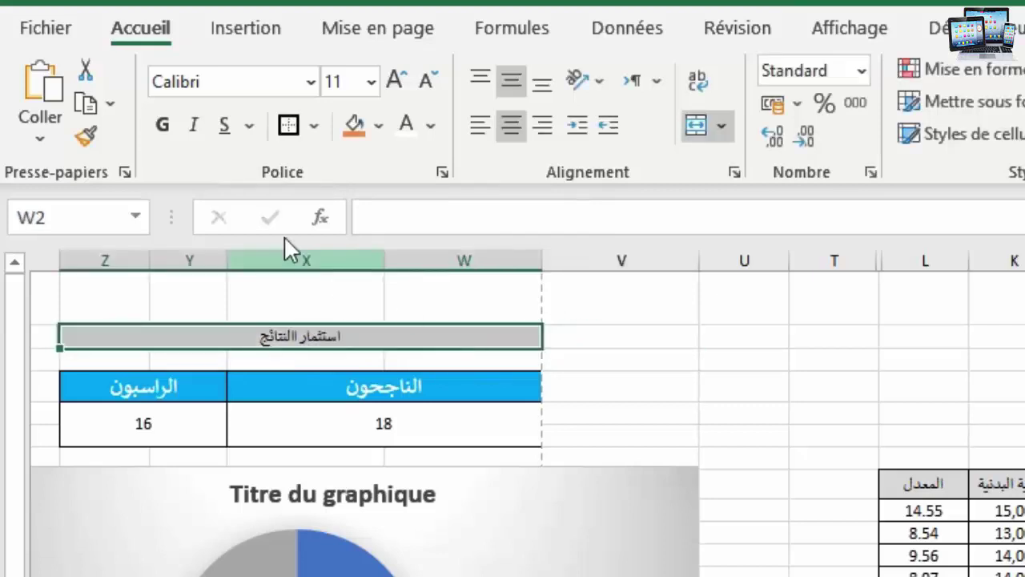
pyautogui.click(163, 125)
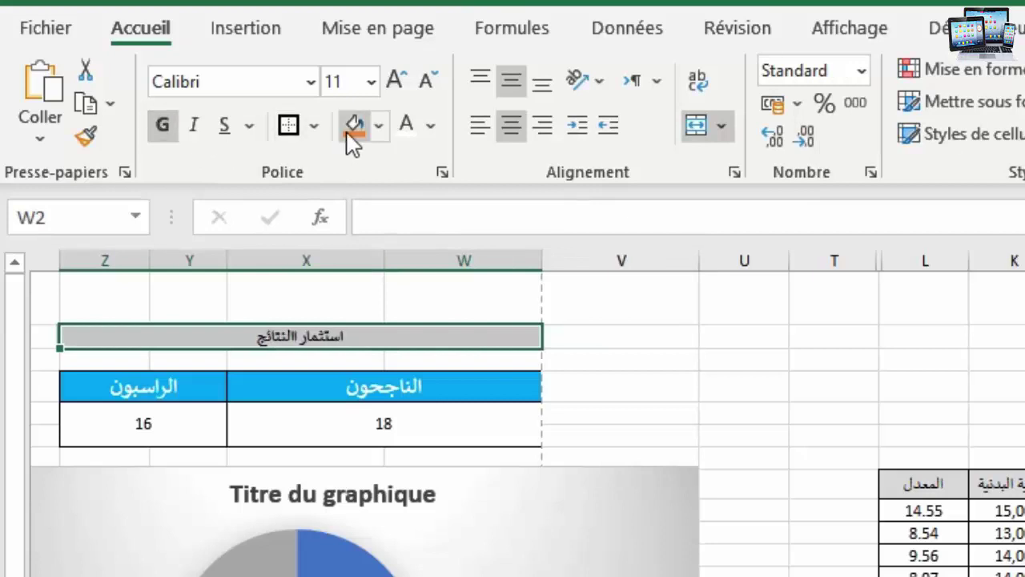
pyautogui.click(348, 135)
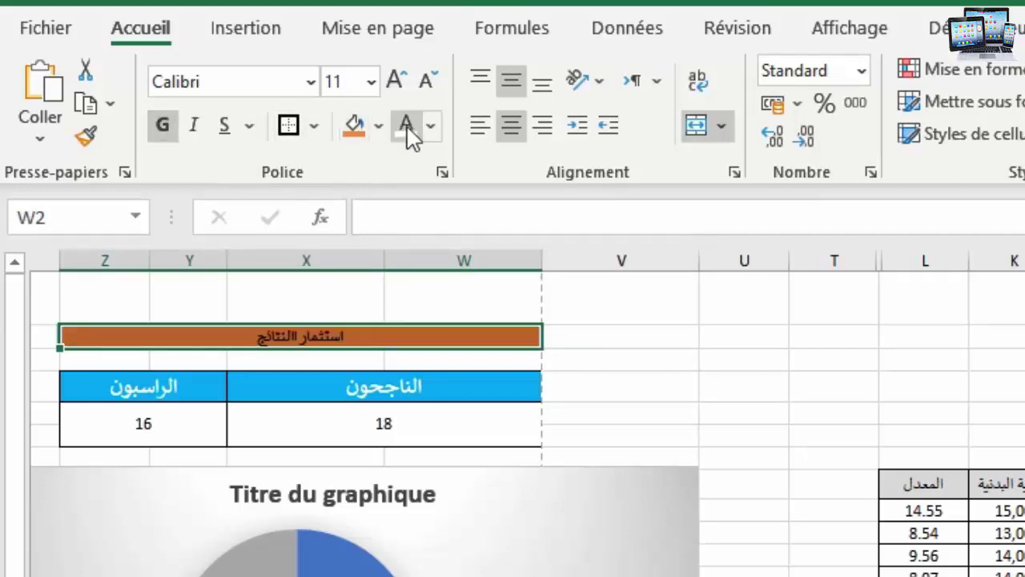
pyautogui.click(407, 128)
# Increase the font size of the heading in W2 to 24
pyautogui.click(396, 87)
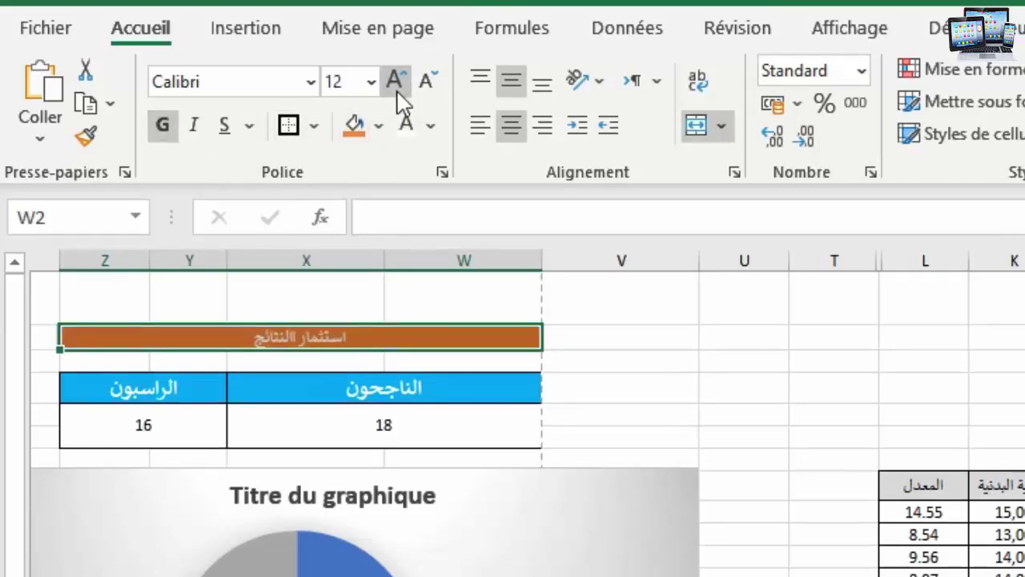
pyautogui.click(396, 83)
pyautogui.click(396, 83)
pyautogui.click(396, 83)
pyautogui.click(396, 84)
pyautogui.click(396, 83)
pyautogui.click(396, 84)
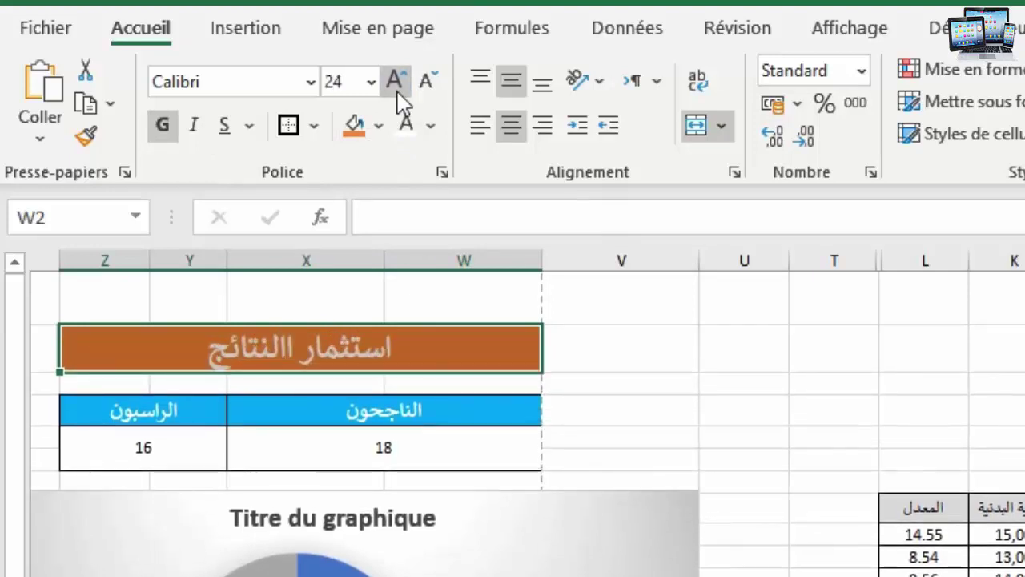
# Change the heading in W2 to a yellow fill with red text
pyautogui.click(378, 128)
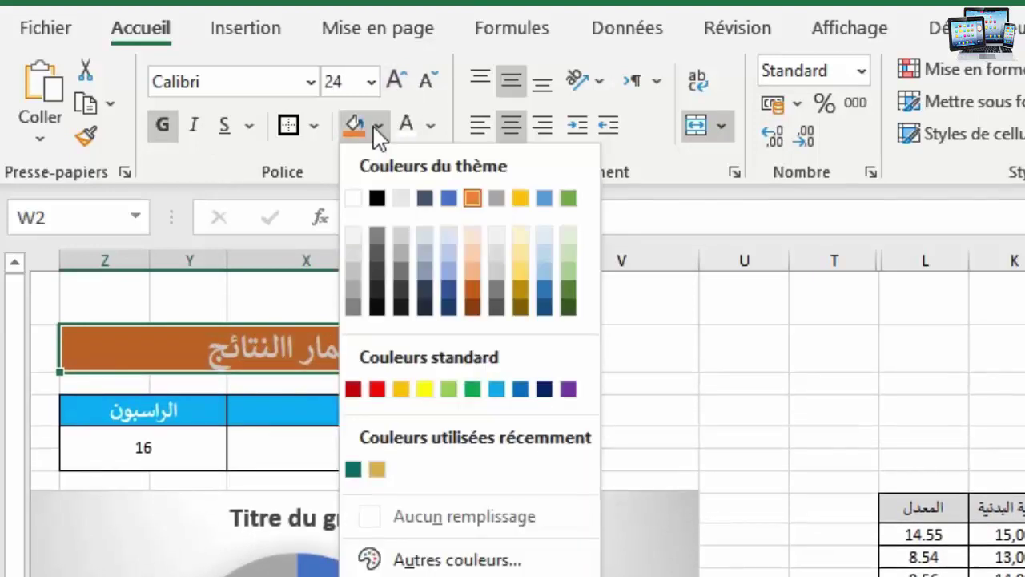
pyautogui.click(424, 390)
pyautogui.click(431, 126)
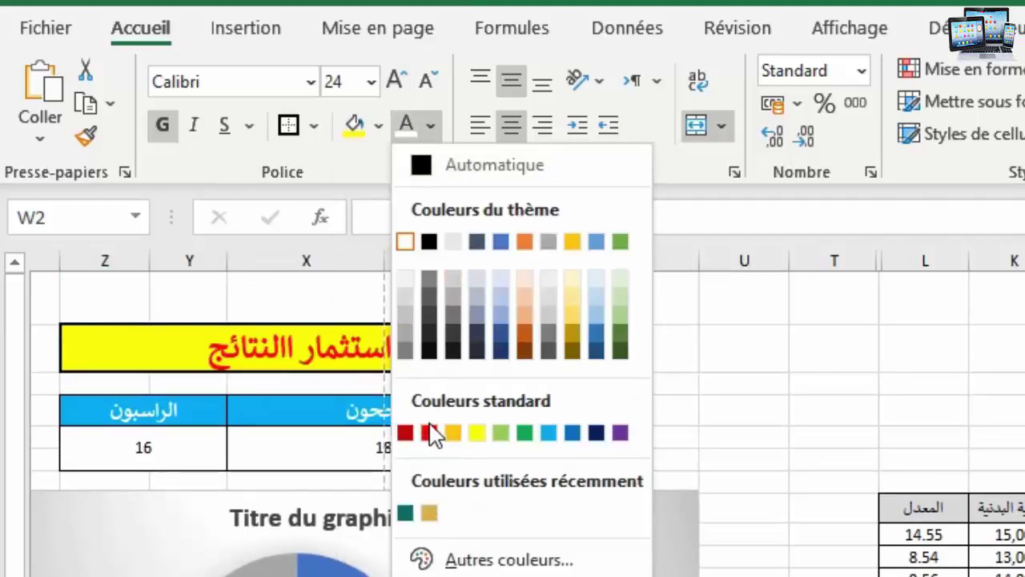
pyautogui.click(429, 433)
pyautogui.click(694, 382)
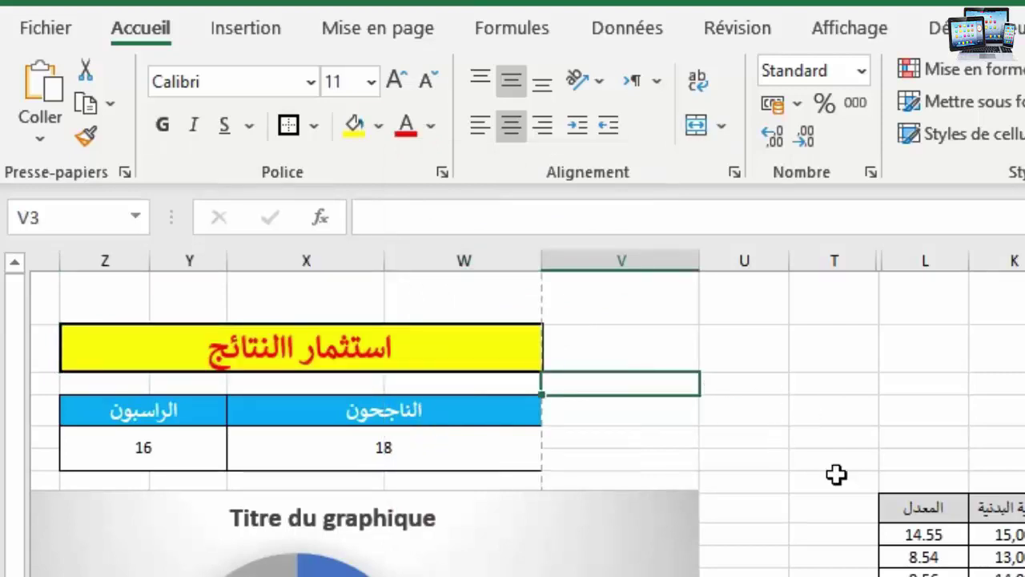
# Select columns U to AB from row 1 to below the column chart and set printing to the selection only
pyautogui.scroll(-1, 838, 513)
pyautogui.scroll(1, 773, 474)
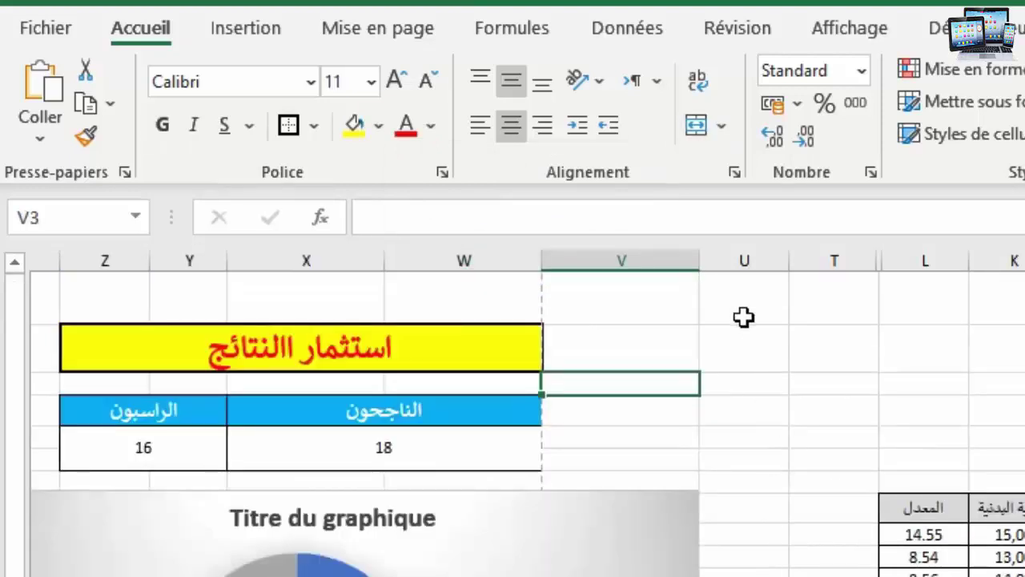
pyautogui.moveTo(741, 304); pyautogui.dragTo(169, 576)
pyautogui.scroll(-2, 513, 423)
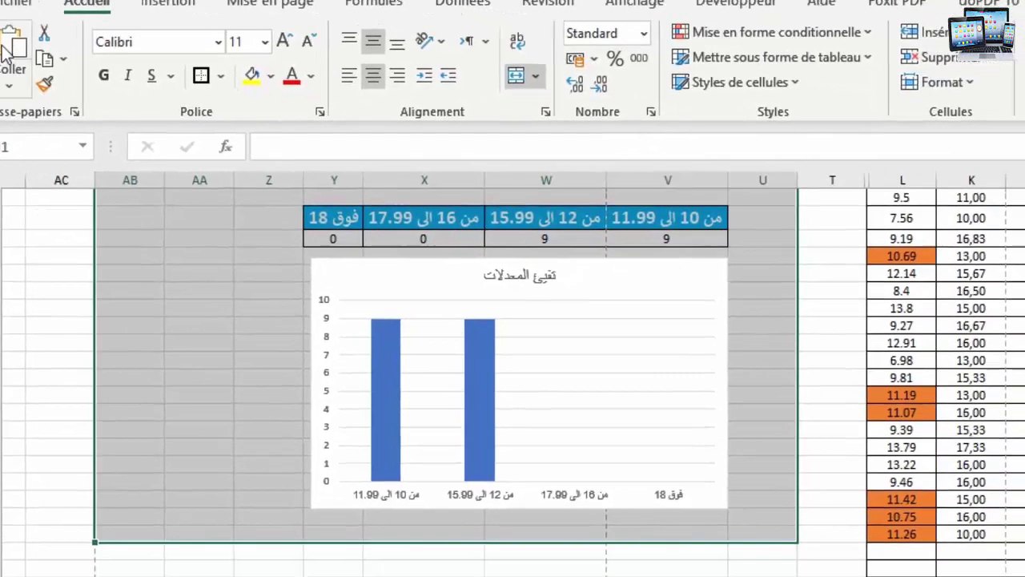
pyautogui.click(10, 4)
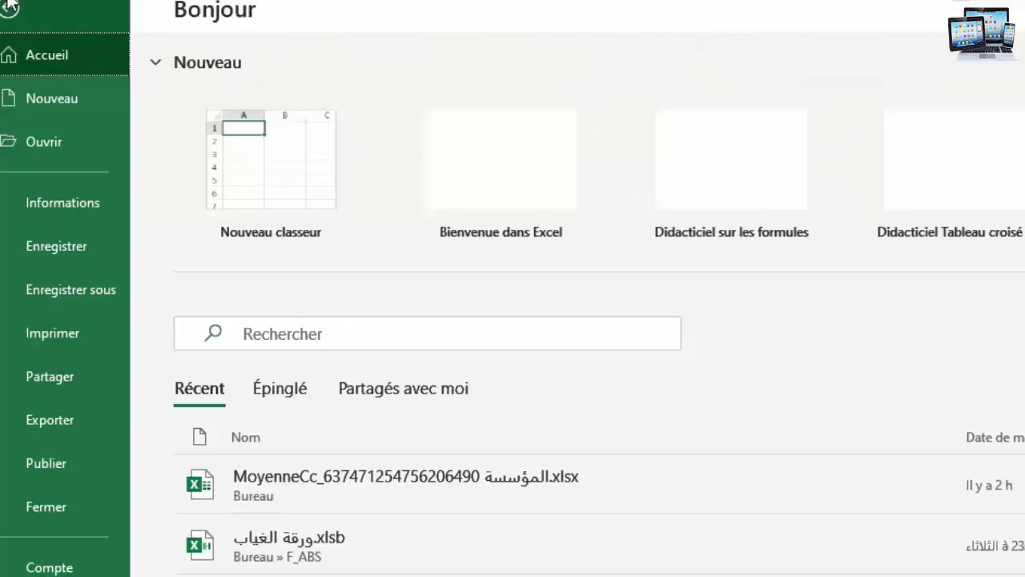
pyautogui.click(67, 334)
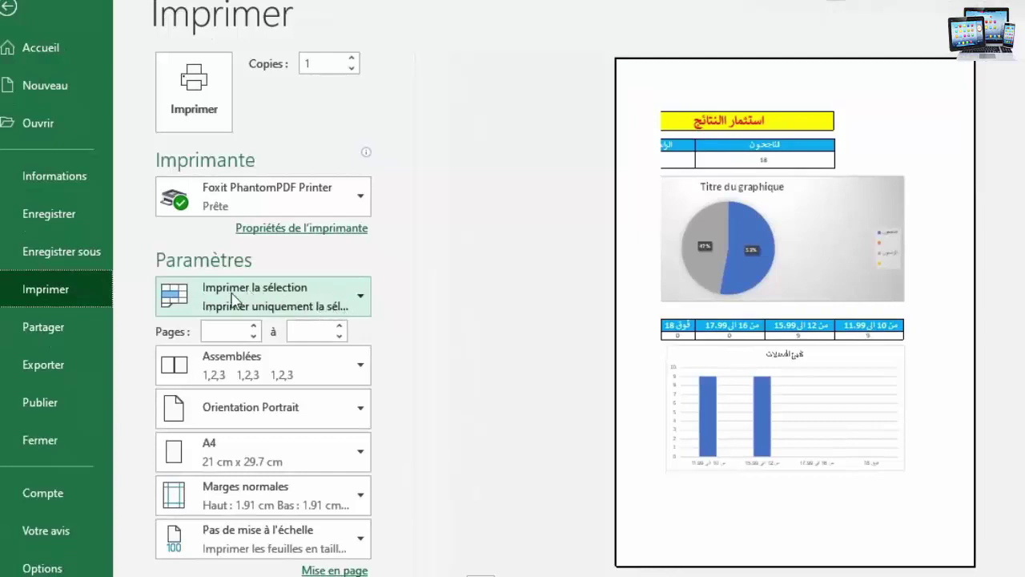
pyautogui.click(362, 297)
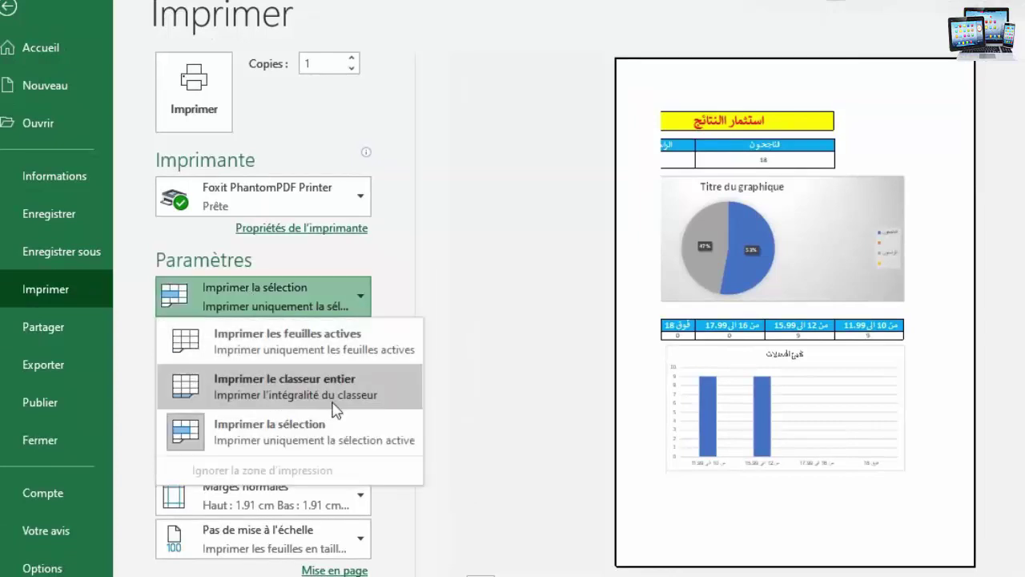
pyautogui.click(286, 435)
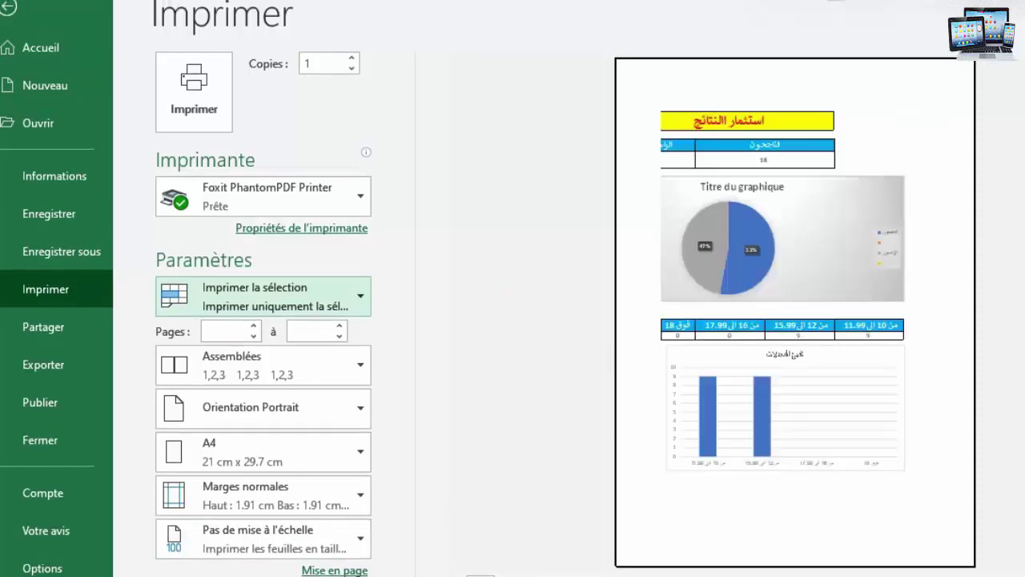
# Set the page scaling to fit the printed selection on 1 page wide by 1 page tall
pyautogui.click(346, 570)
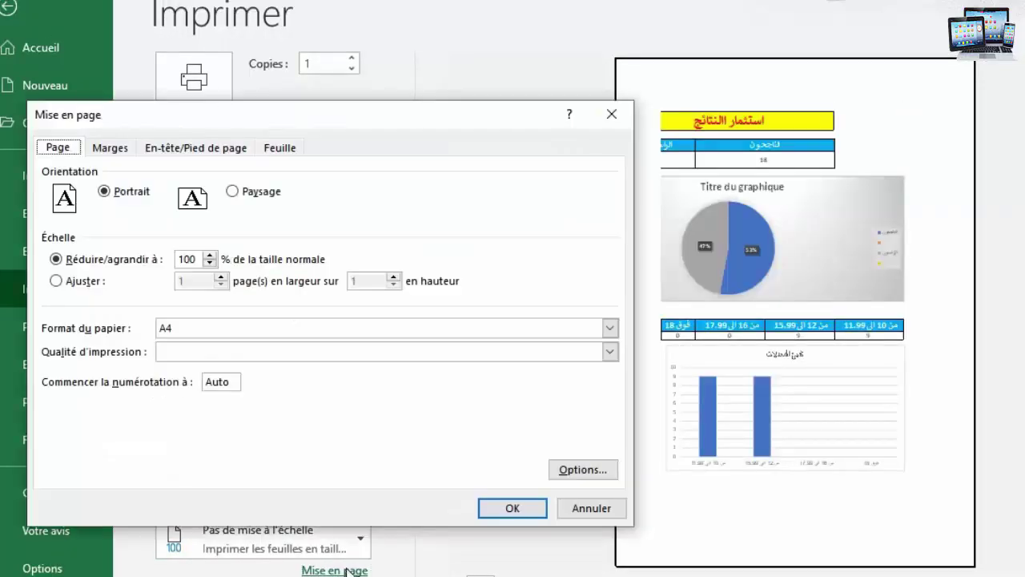
pyautogui.click(58, 282)
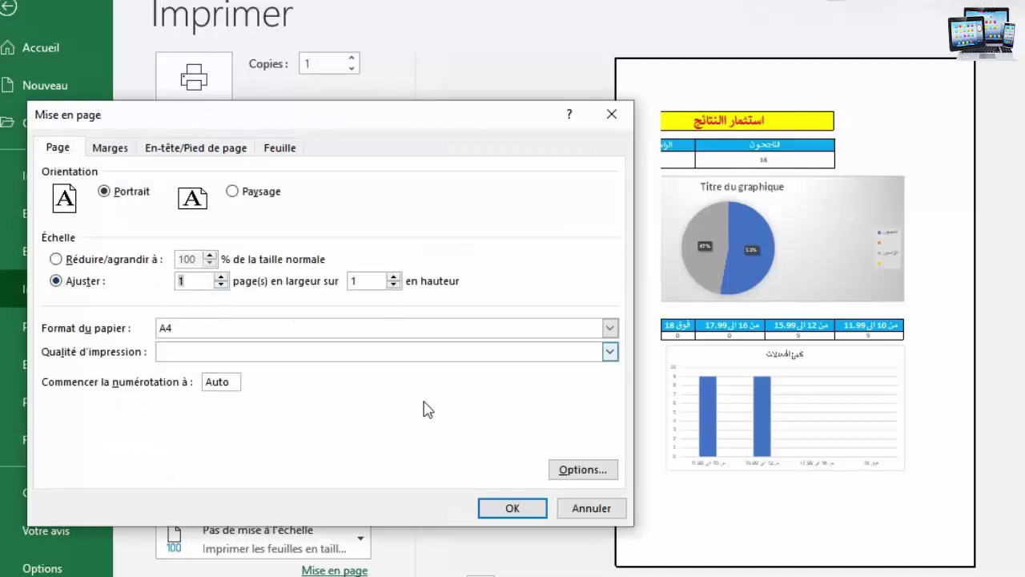
pyautogui.click(527, 515)
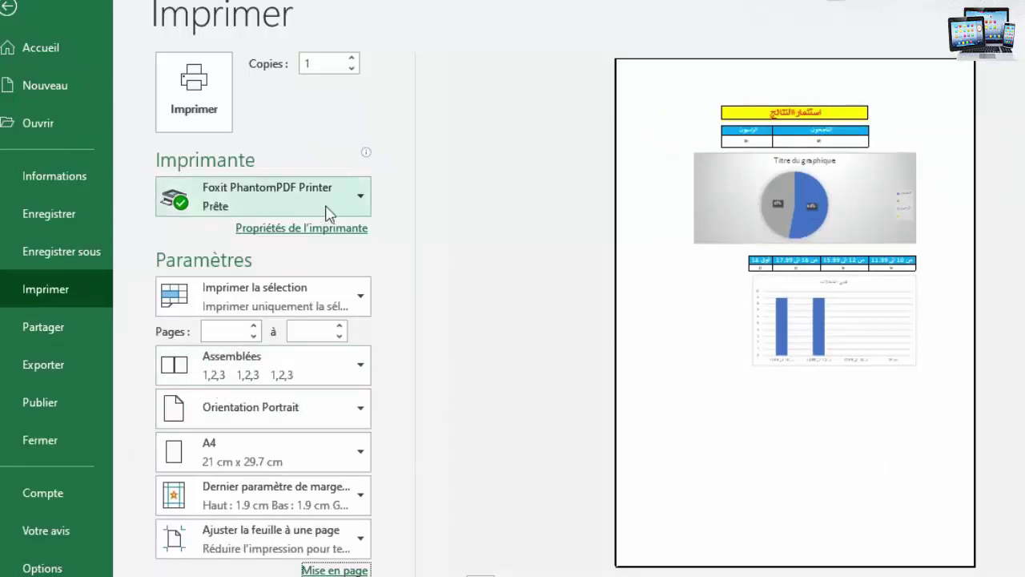
# Print the selection with Foxit PhantomPDF Printer and save the PDF to the desktop, replacing the existing file of the same name
pyautogui.click(227, 177)
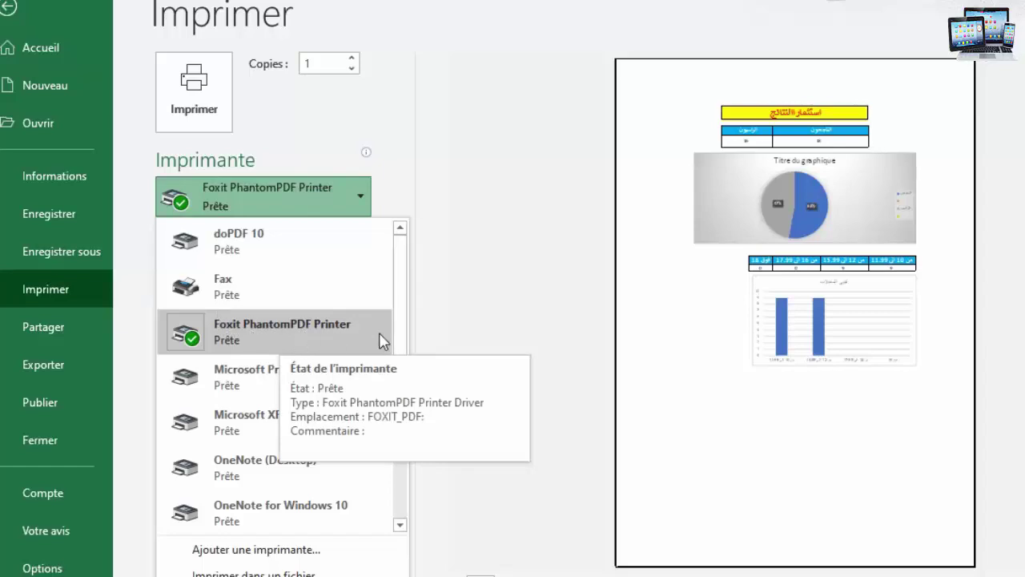
pyautogui.click(341, 341)
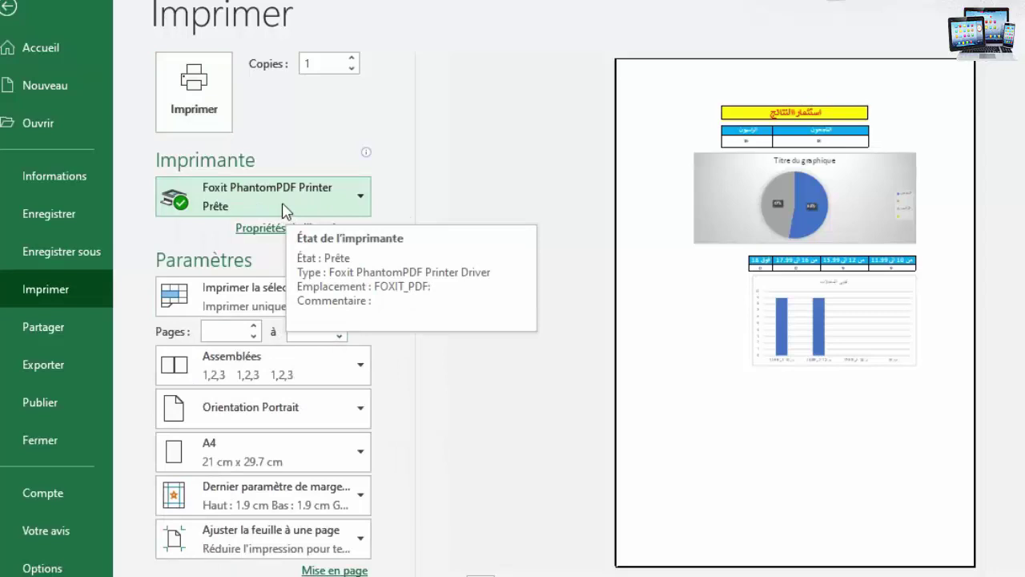
pyautogui.click(195, 95)
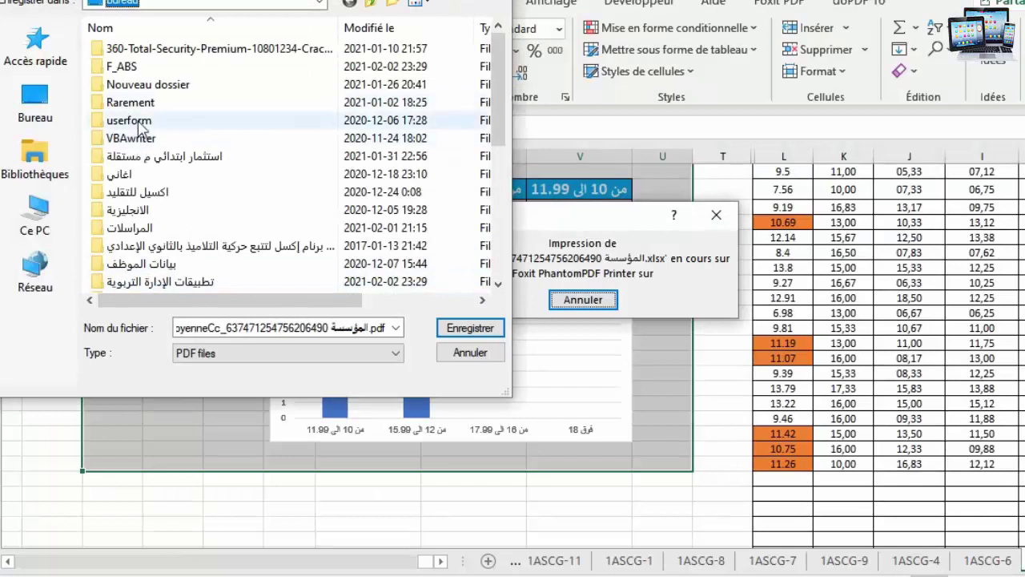
pyautogui.click(35, 104)
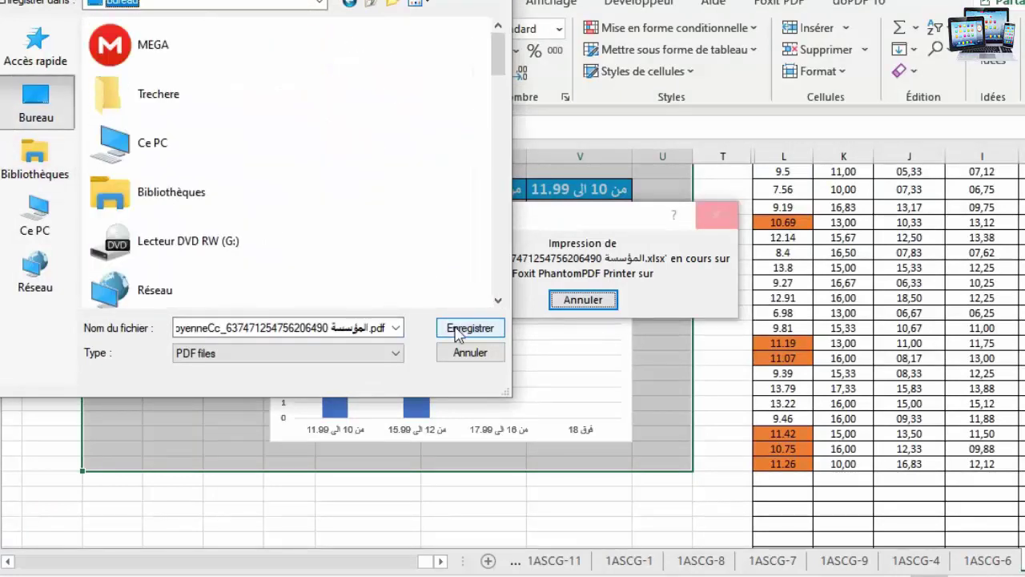
pyautogui.click(457, 332)
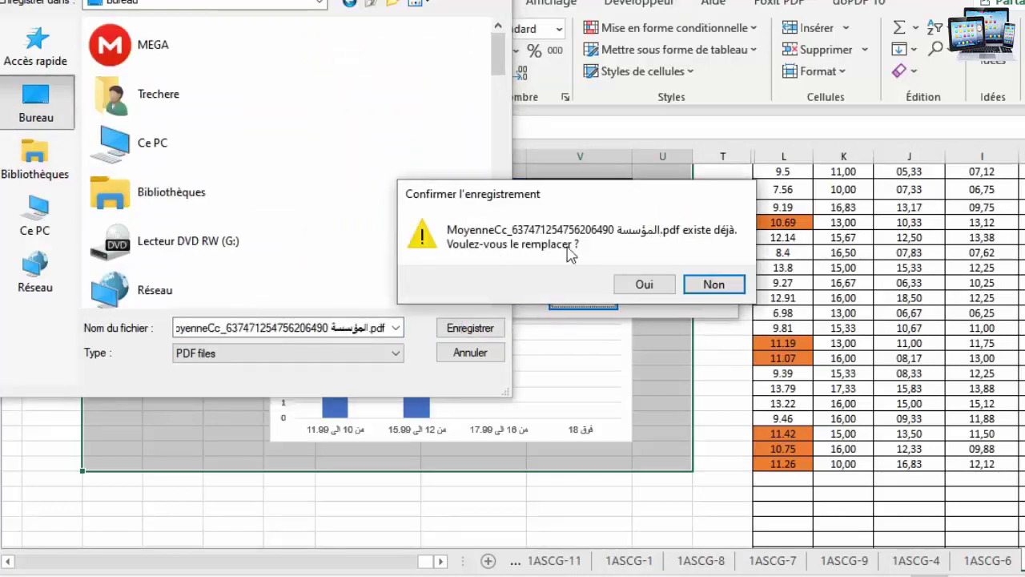
pyautogui.click(639, 286)
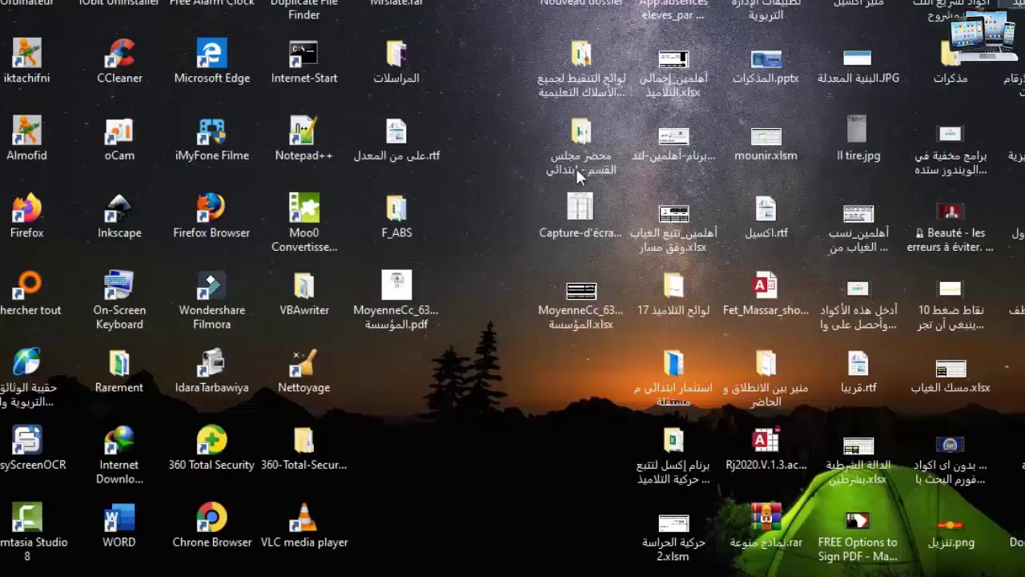
# Open the saved MoyenneCc PDF from the desktop and examine the heading, both tables, the pie chart and the column chart
pyautogui.click(397, 290)
pyautogui.doubleClick(426, 344)
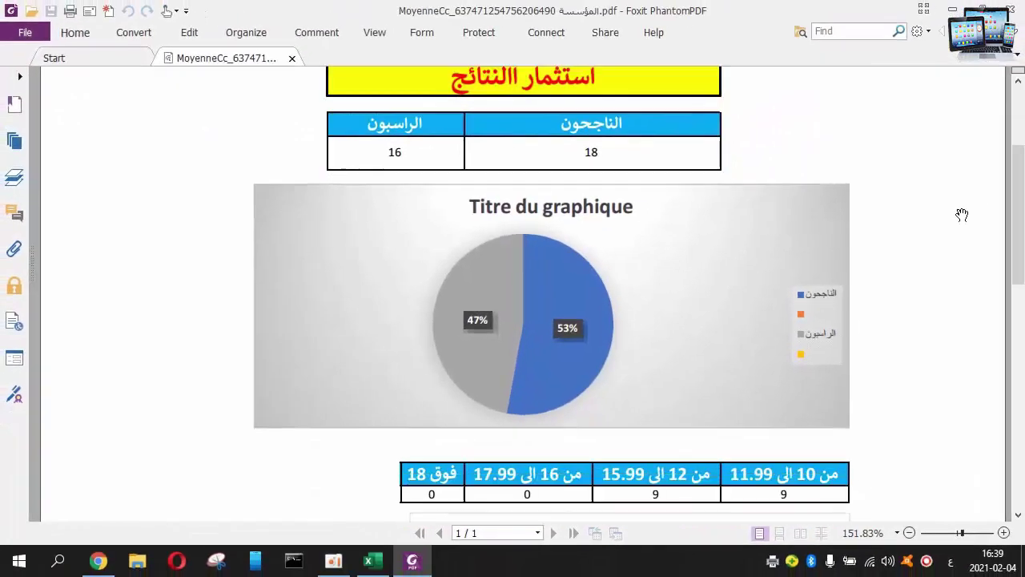
pyautogui.scroll(-10, 1019, 221)
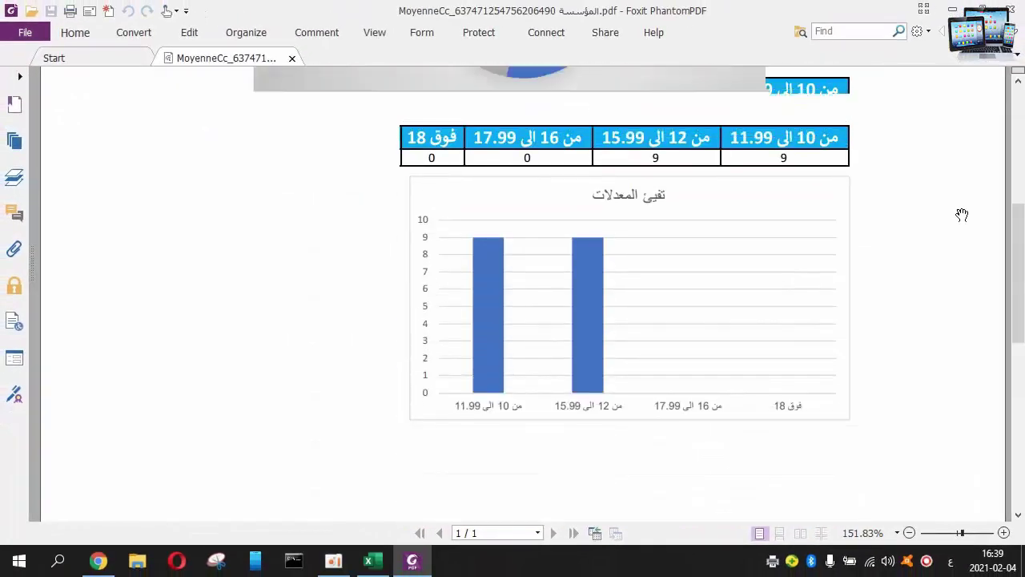
pyautogui.scroll(10, 962, 215)
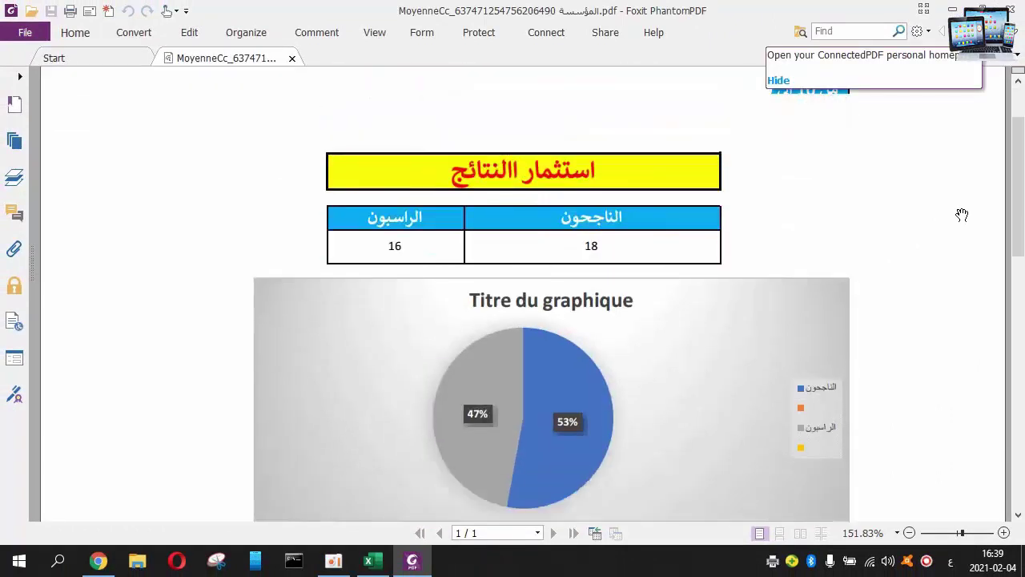
pyautogui.scroll(-6, 962, 214)
pyautogui.scroll(-3, 962, 215)
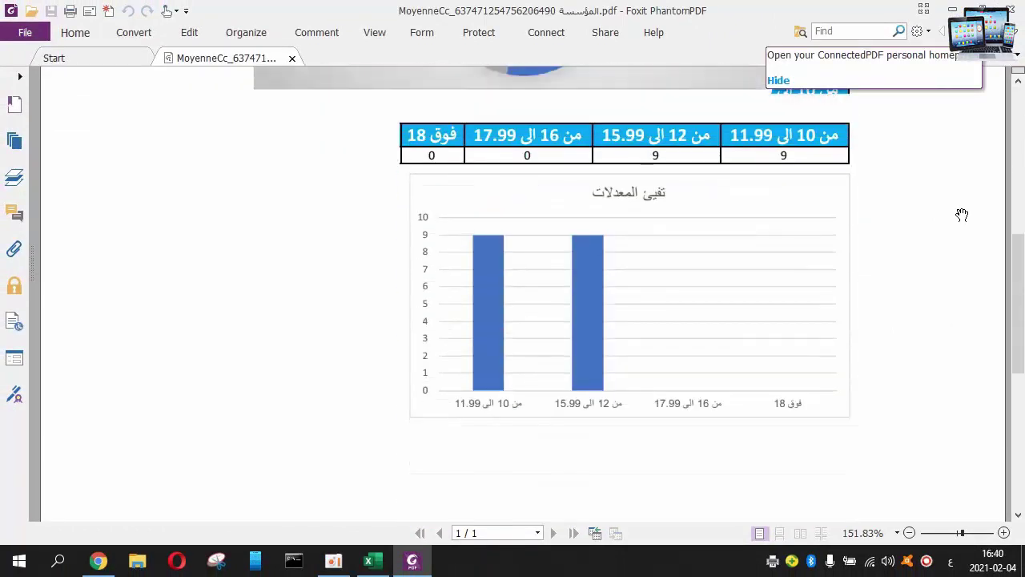
pyautogui.scroll(9, 962, 215)
pyautogui.scroll(-3, 962, 214)
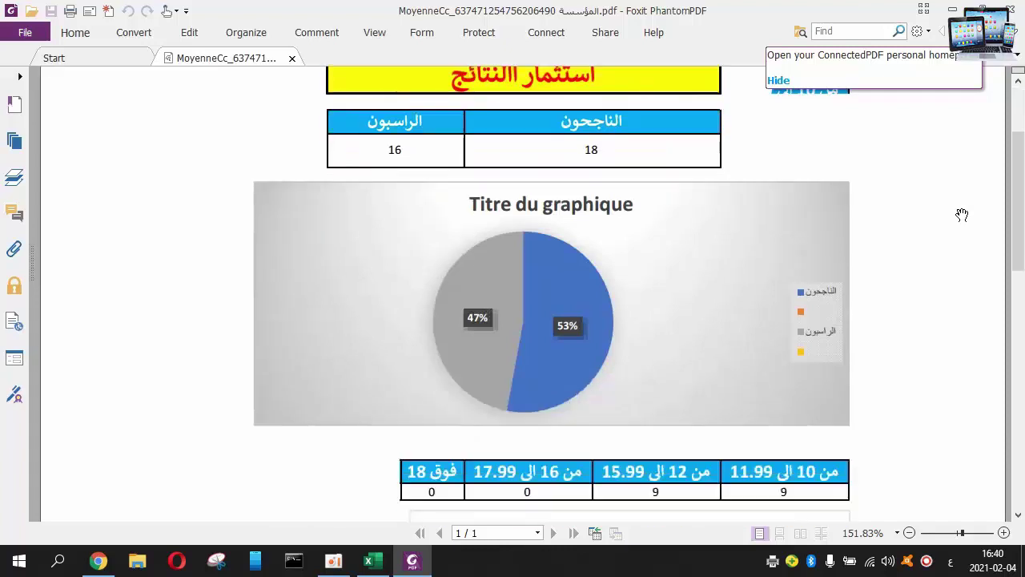
pyautogui.scroll(-6, 963, 215)
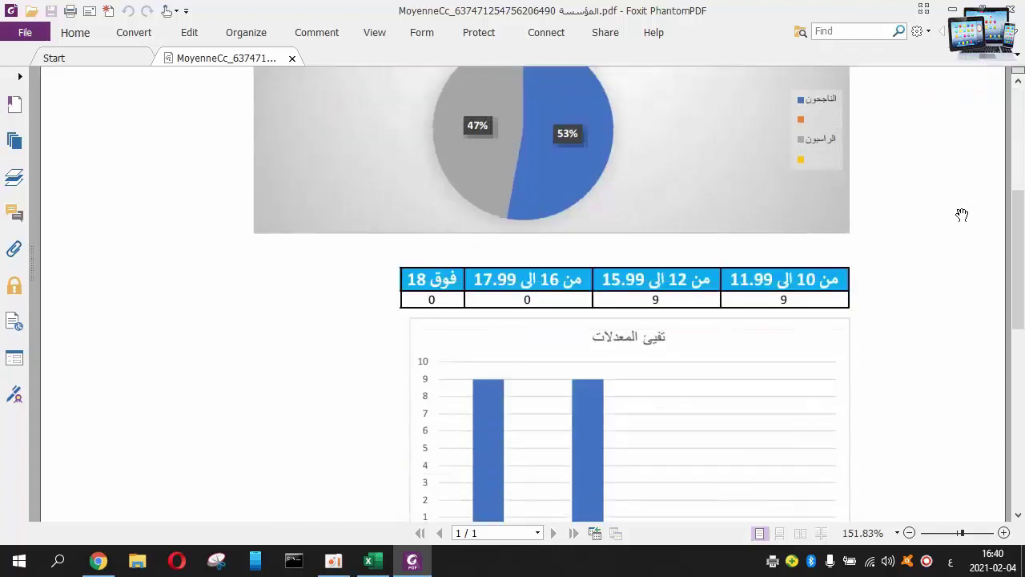
pyautogui.scroll(-2, 962, 215)
pyautogui.scroll(6, 963, 214)
pyautogui.scroll(-1, 962, 215)
pyautogui.scroll(6, 962, 214)
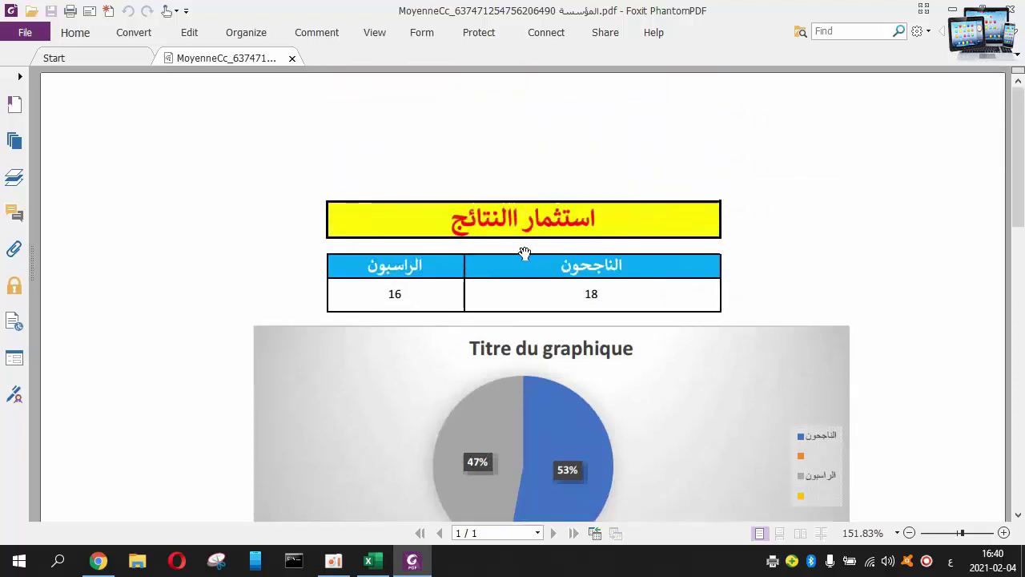
pyautogui.scroll(-2, 927, 231)
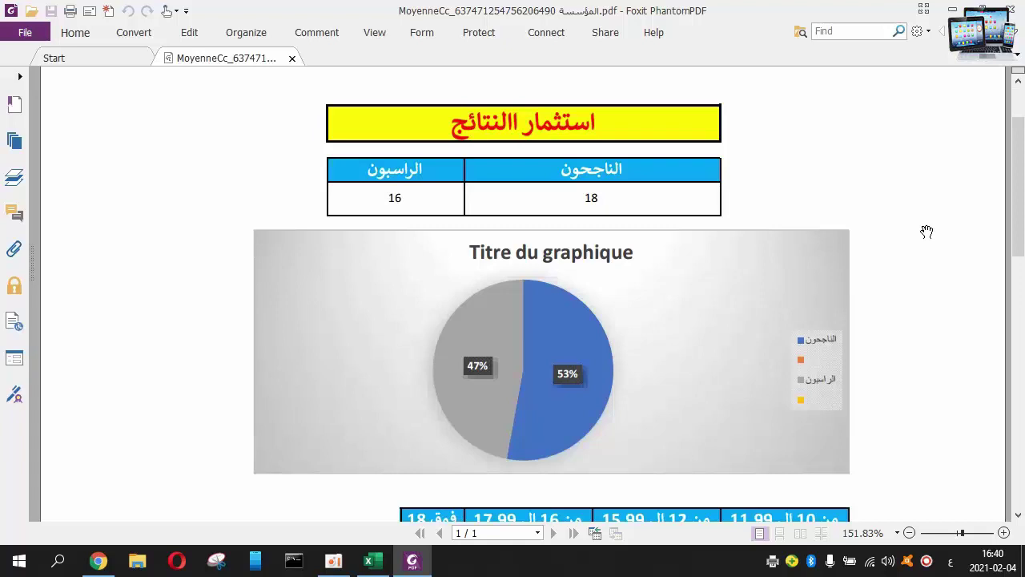
# Switch to Chrome and browse the video list of the Doyouknow2 YouTube channel
pyautogui.click(98, 560)
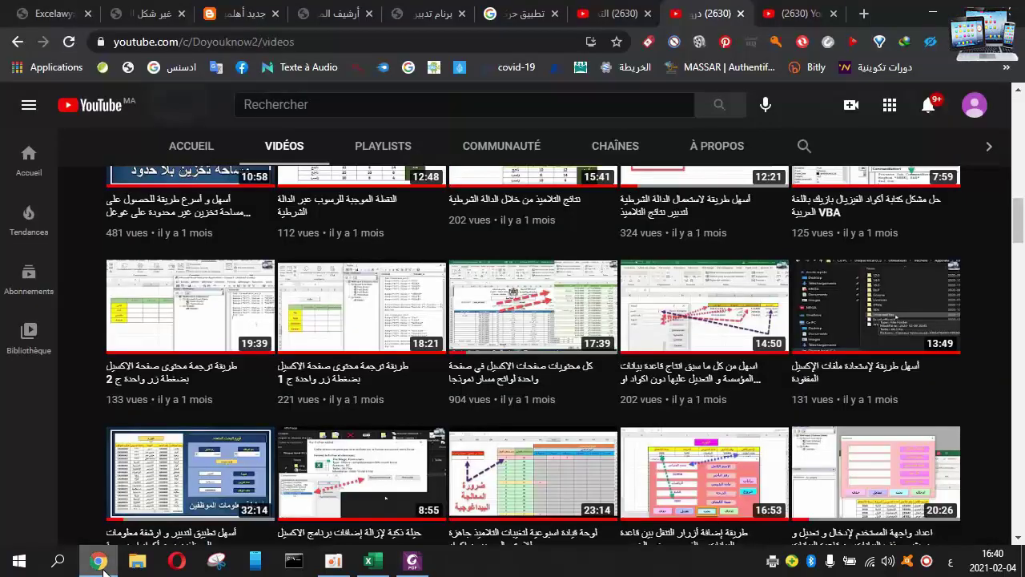
pyautogui.scroll(-4, 988, 316)
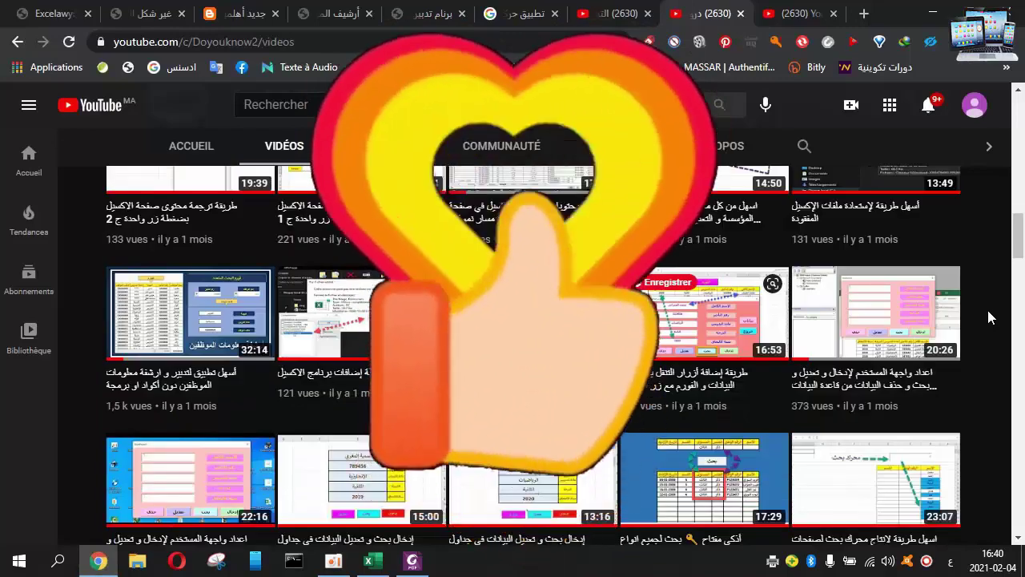
pyautogui.scroll(-4, 989, 316)
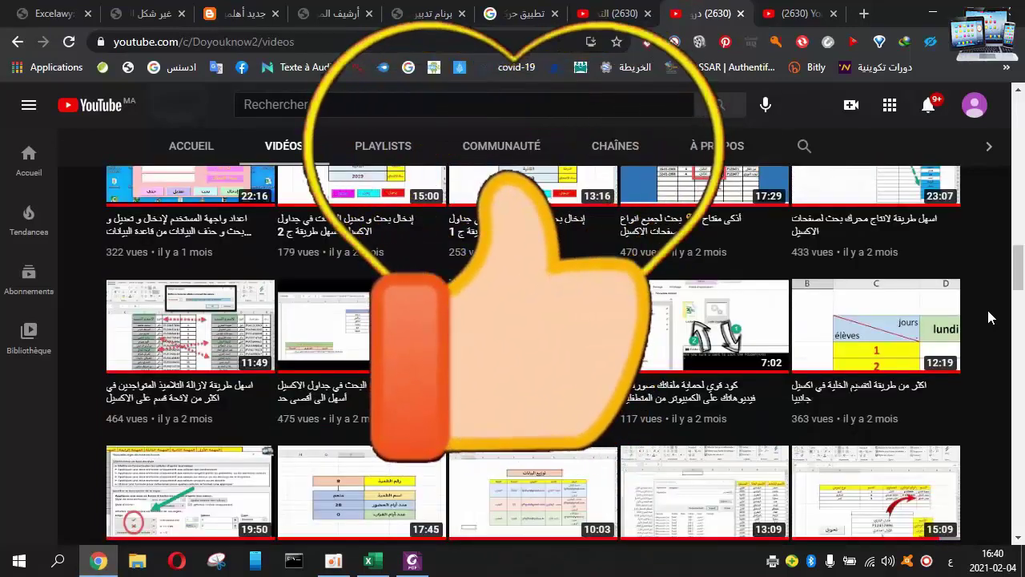
pyautogui.scroll(-1, 989, 317)
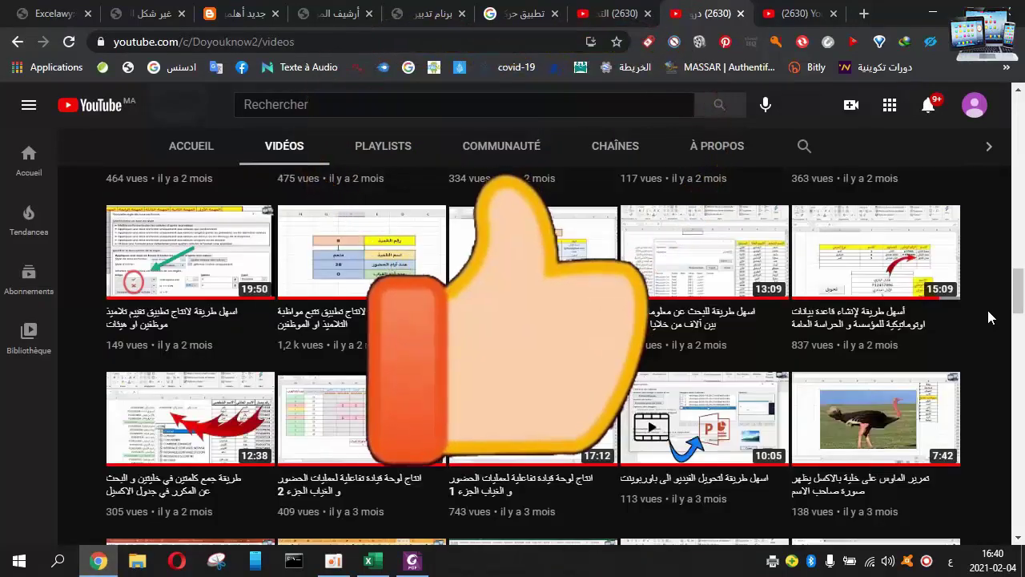
pyautogui.scroll(-2, 988, 316)
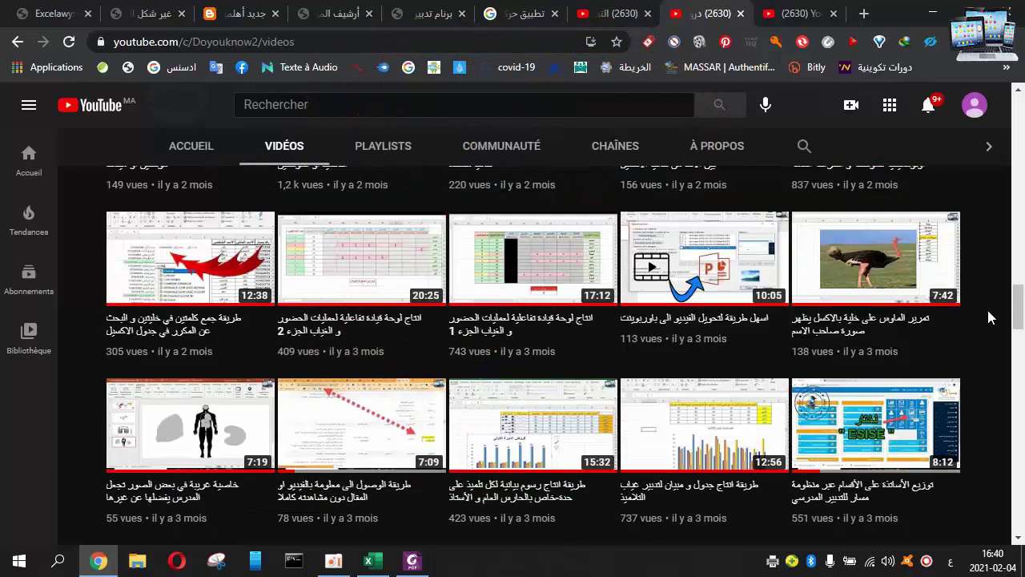